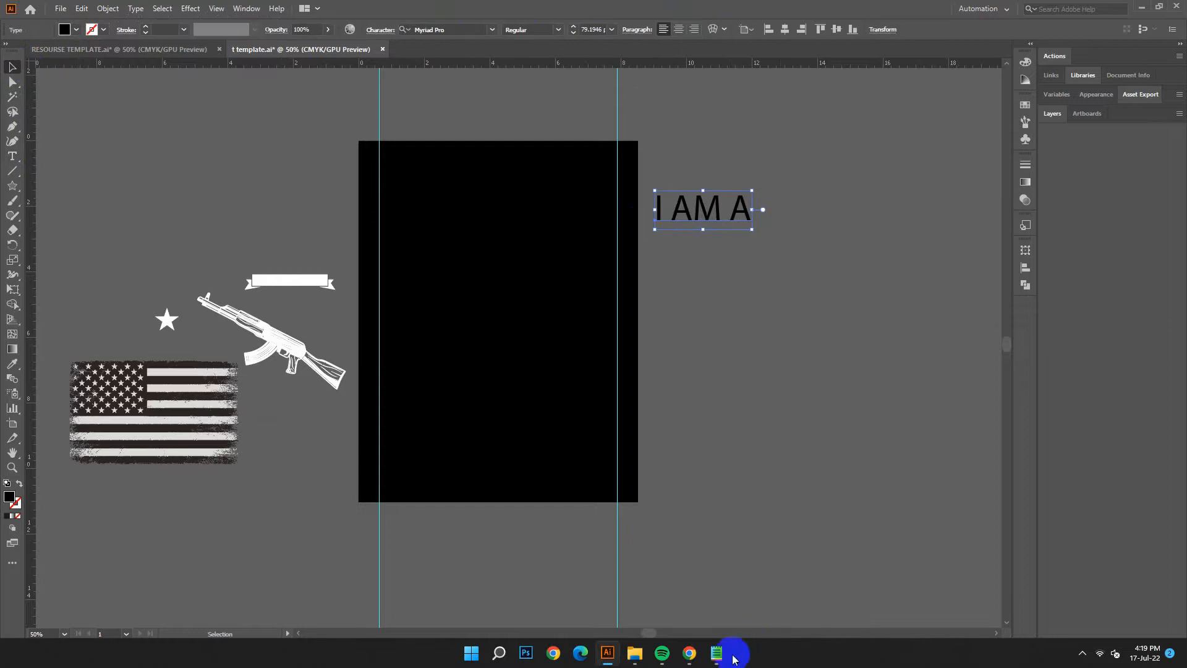
- Copy the font name Matthan Sans from the Notepad document and apply that font to the I AM A text
left_click_drag(968, 534, 896, 533)
right_click(916, 540)
left_click(945, 346)
right_click(436, 27)
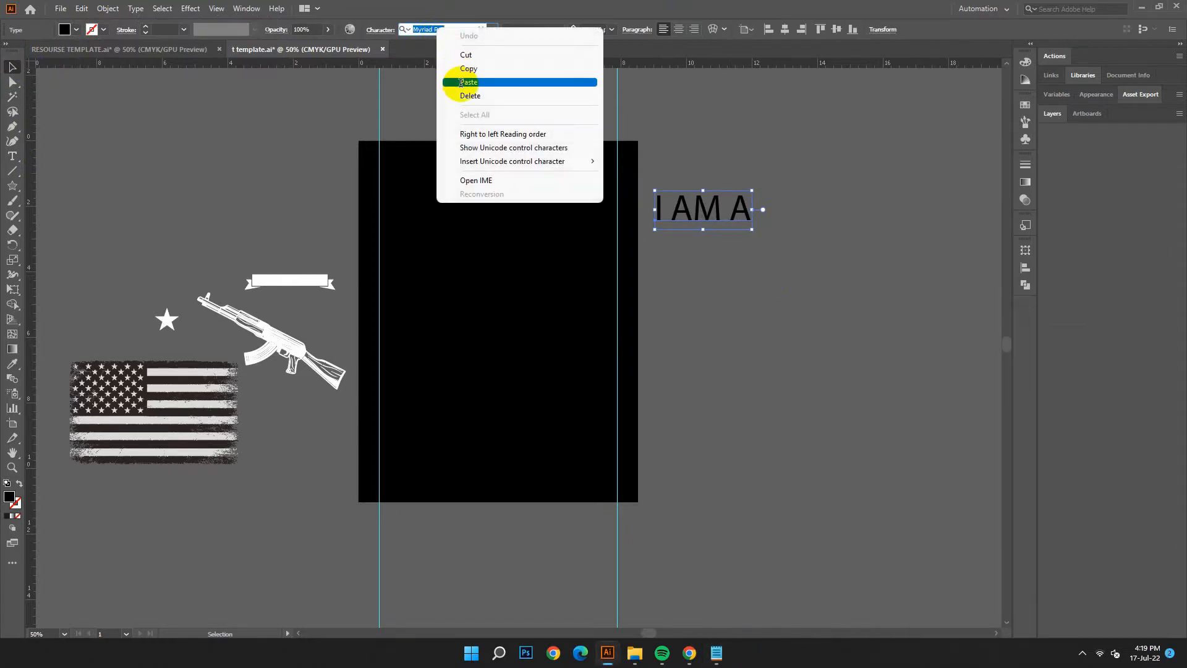
left_click(459, 80)
left_click(569, 98)
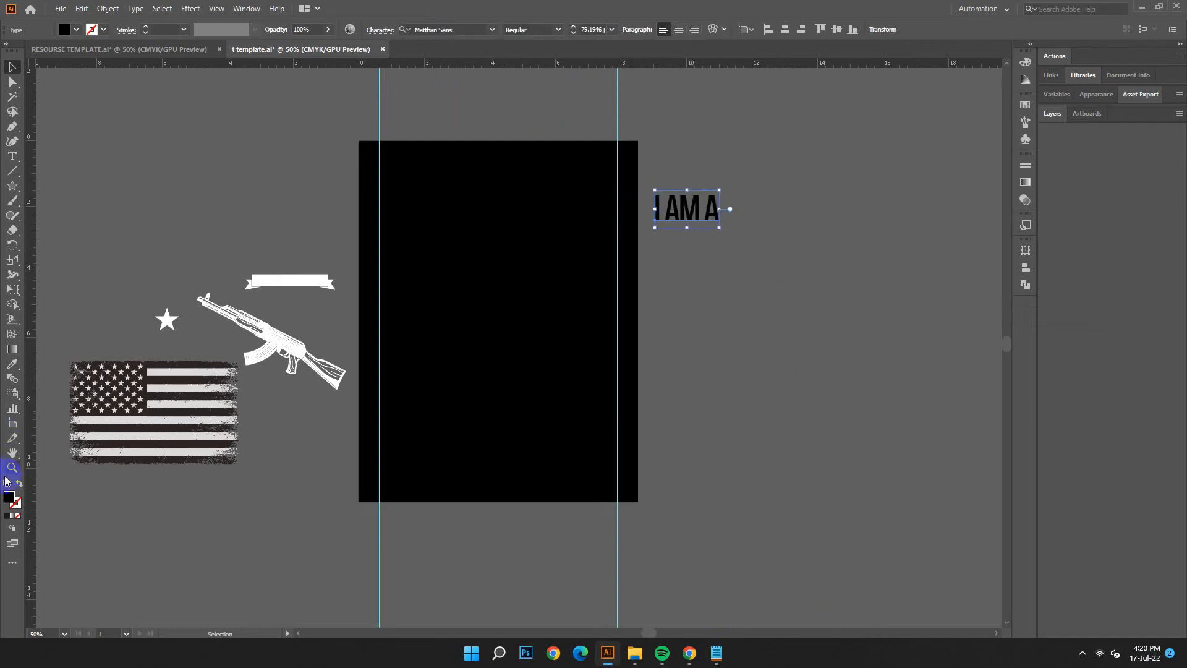
- Fill the I AM A text with white (FFFFFF) and move it onto the upper part of the black artboard
double_click(10, 497)
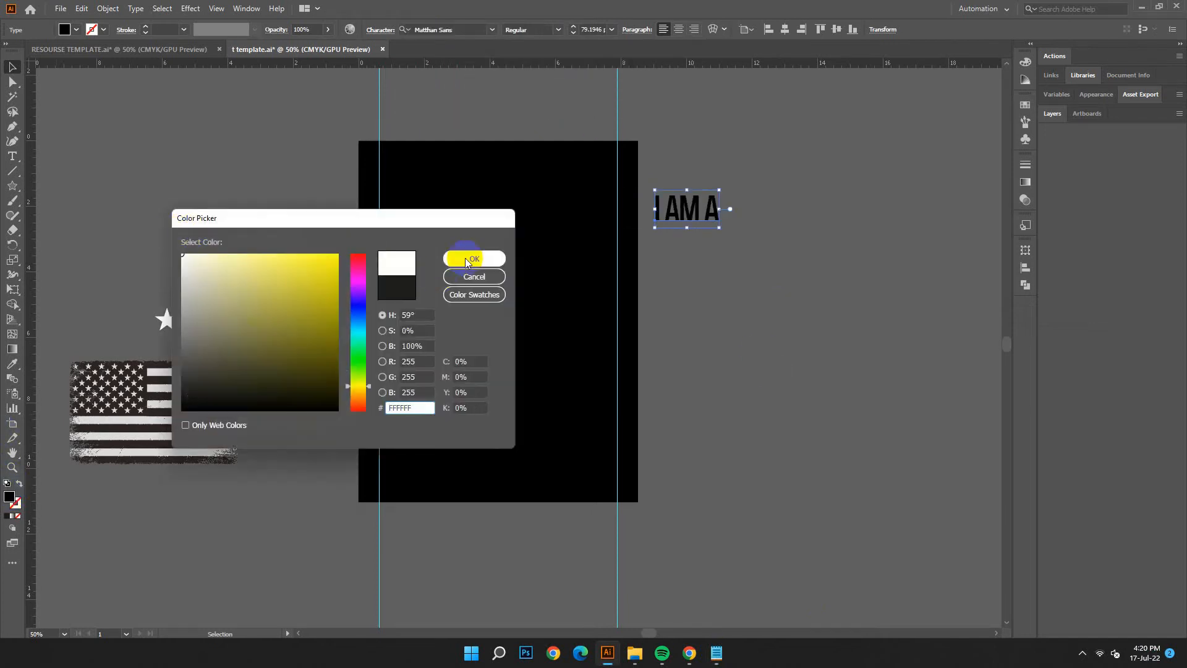
left_click(466, 259)
left_click_drag(681, 213, 461, 246)
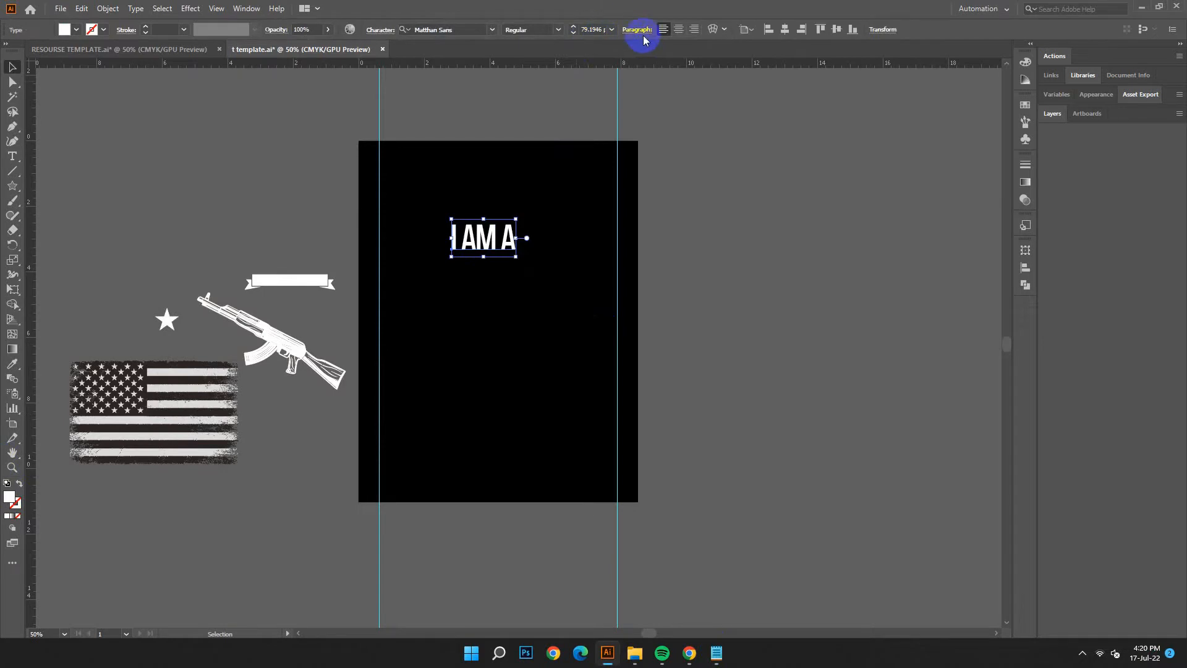
- Set the I AM A text to centered paragraph alignment and center it horizontally on the artboard
left_click(679, 30)
left_click(780, 30)
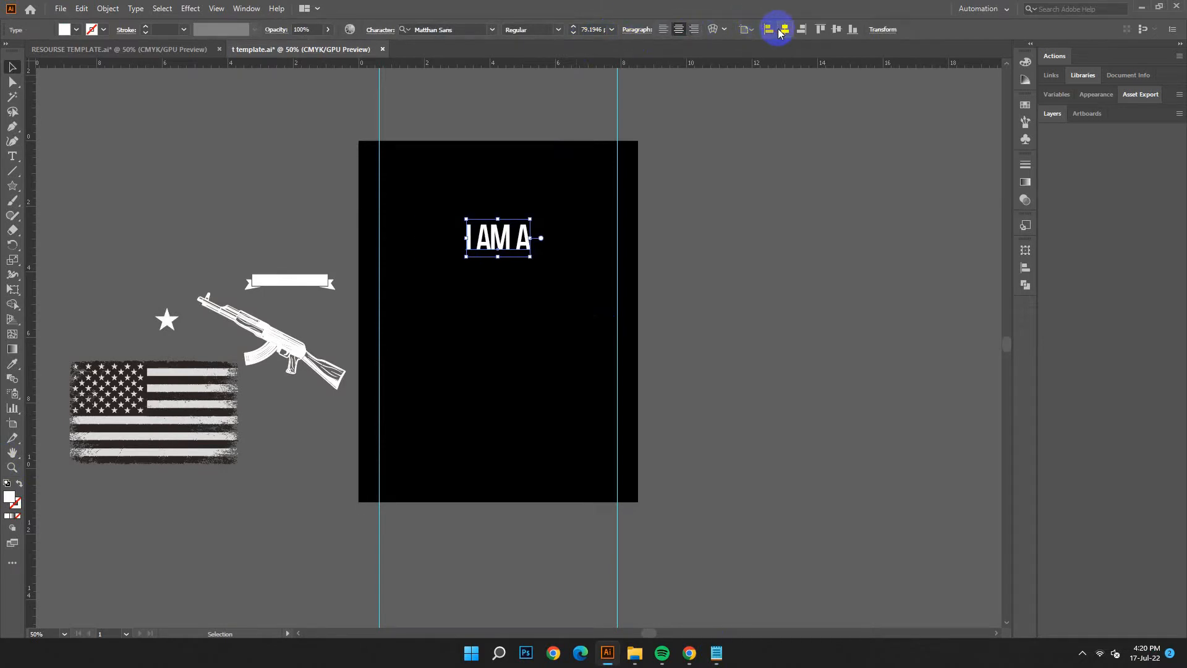
left_click(682, 378)
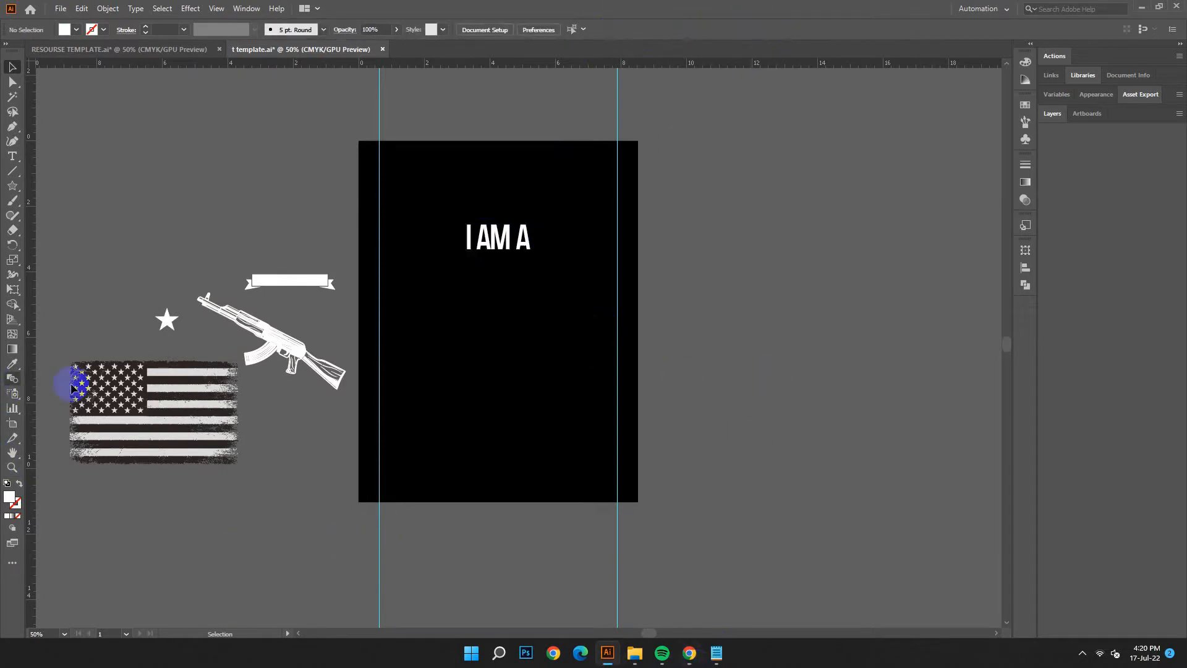
- Copy the word VETERAN from the design text in the Notepad document
left_click(715, 655)
left_click_drag(946, 415, 876, 415)
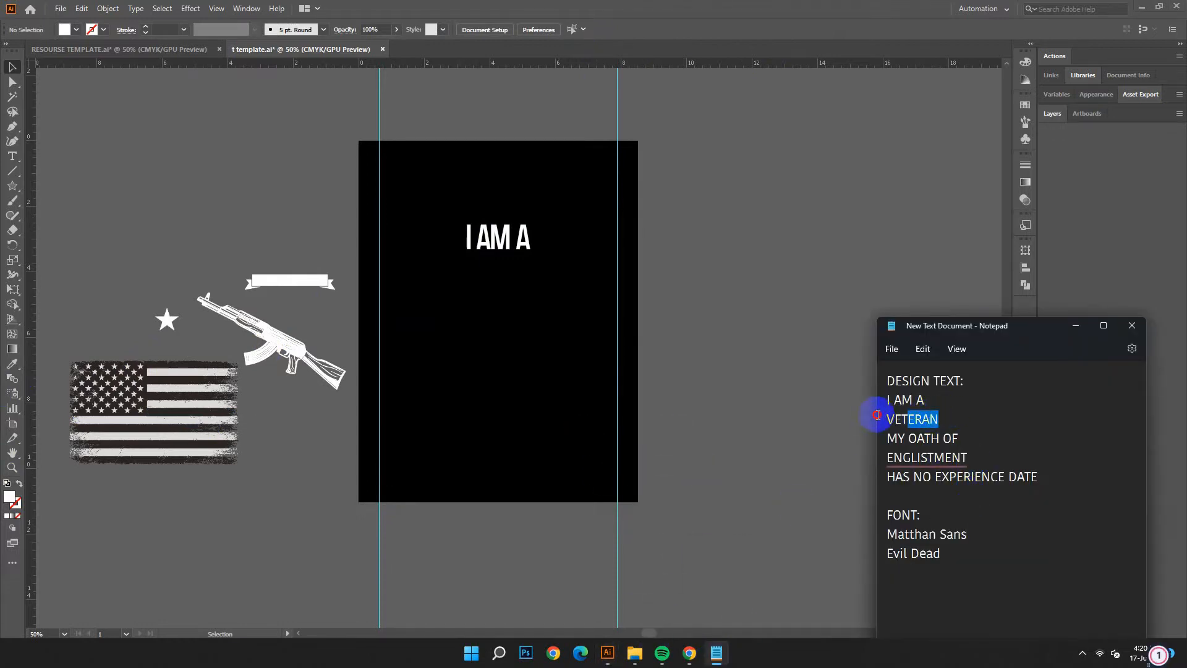
right_click(893, 422)
left_click(962, 231)
left_click(1076, 326)
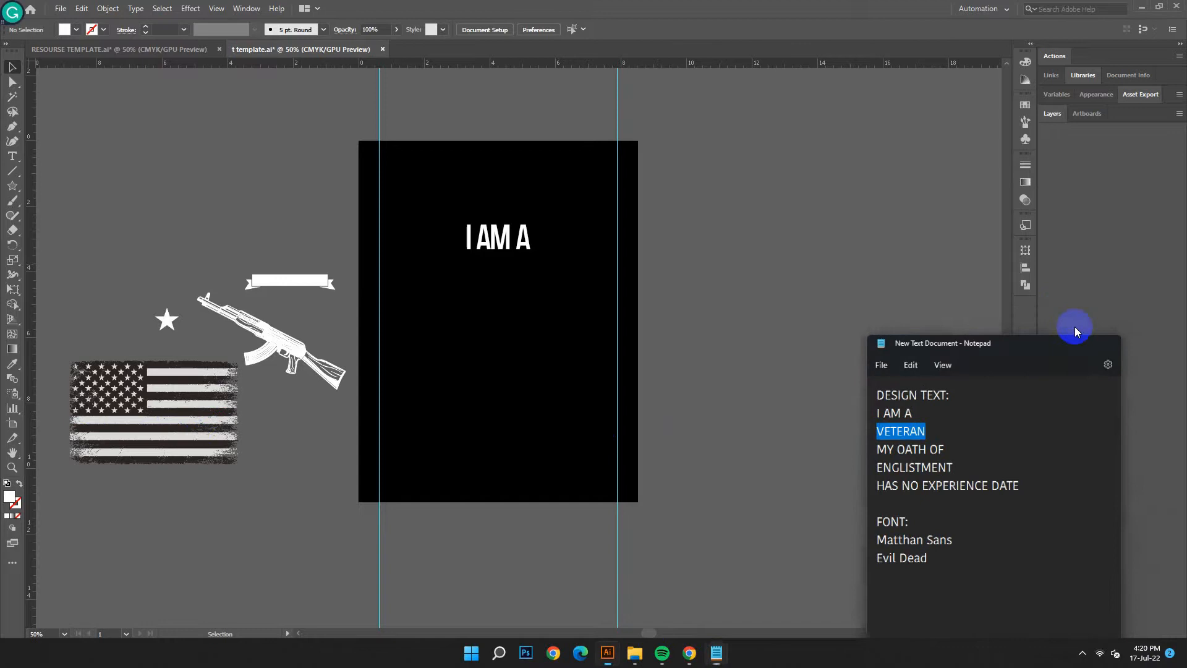
- Add a text object beside the artboard, enlarge it to about 120 pt and replace its placeholder with the copied word VETERAN
key("t")
left_click(741, 239)
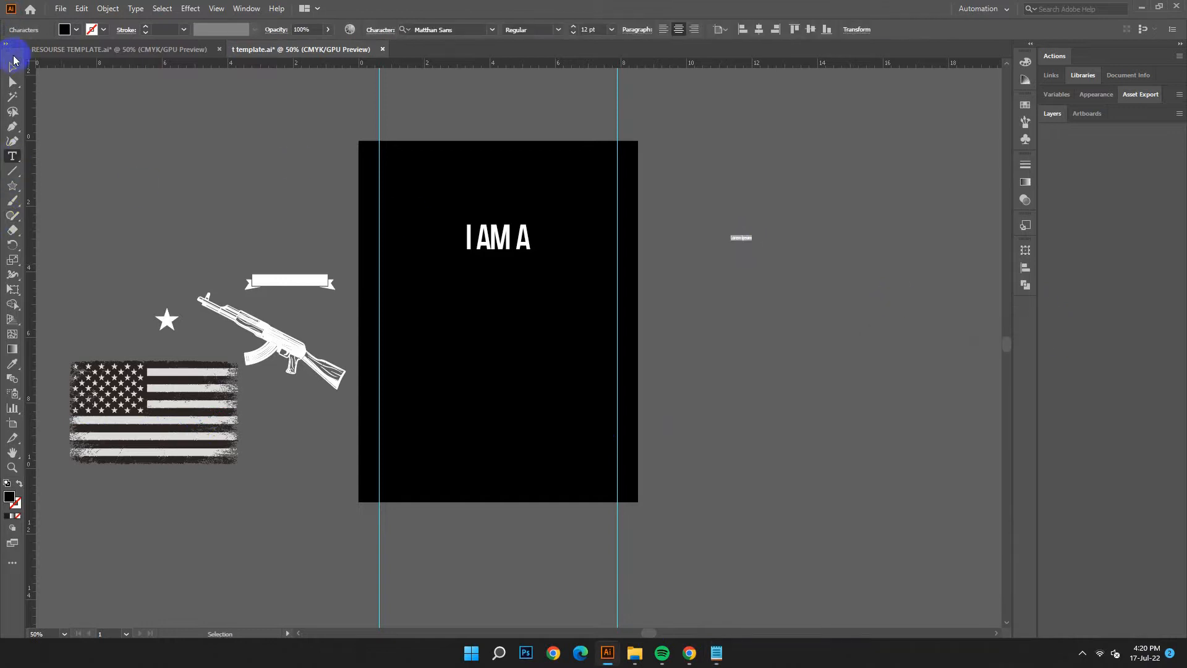
left_click(13, 64)
left_click_drag(758, 240, 453, 233)
left_click(81, 8)
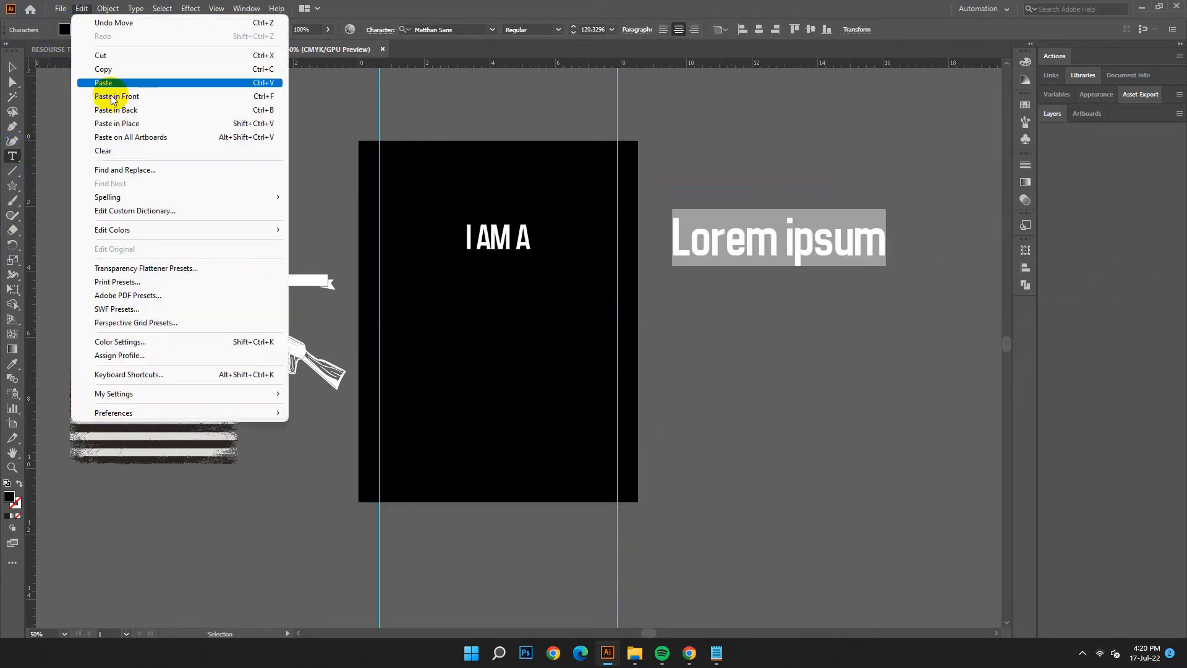
left_click(103, 84)
left_click(11, 68)
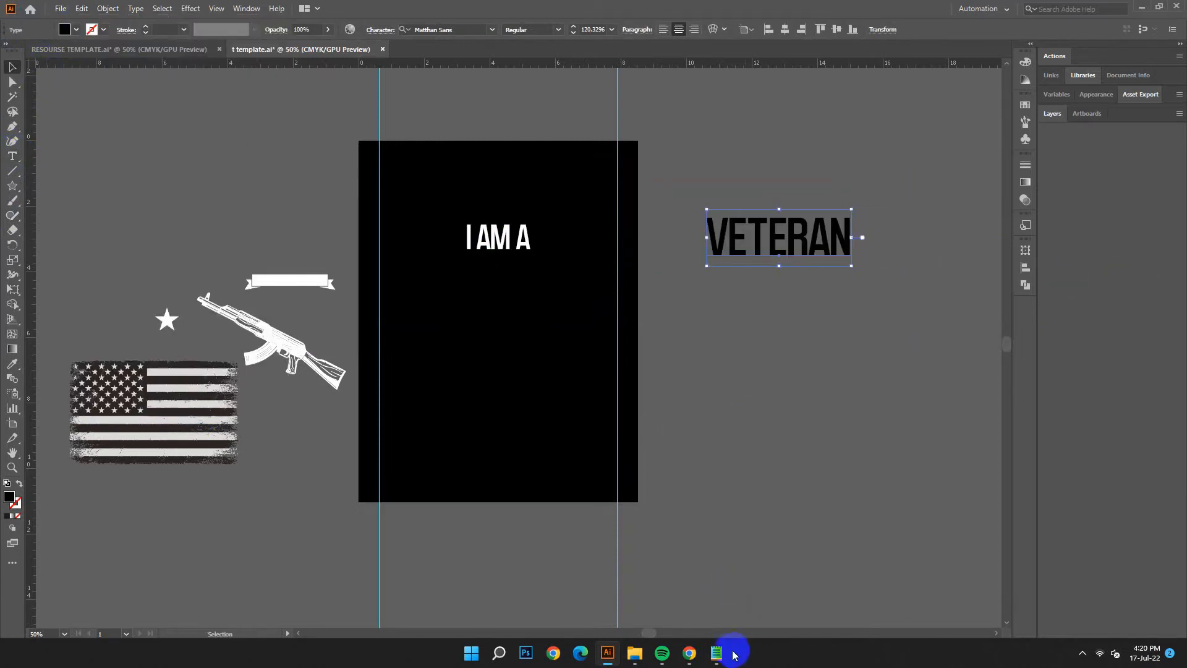
- Copy the font name Evil Dead from the Notepad document and apply that font to the VETERAN text
left_click(734, 654)
left_click_drag(952, 556, 850, 552)
right_click(904, 554)
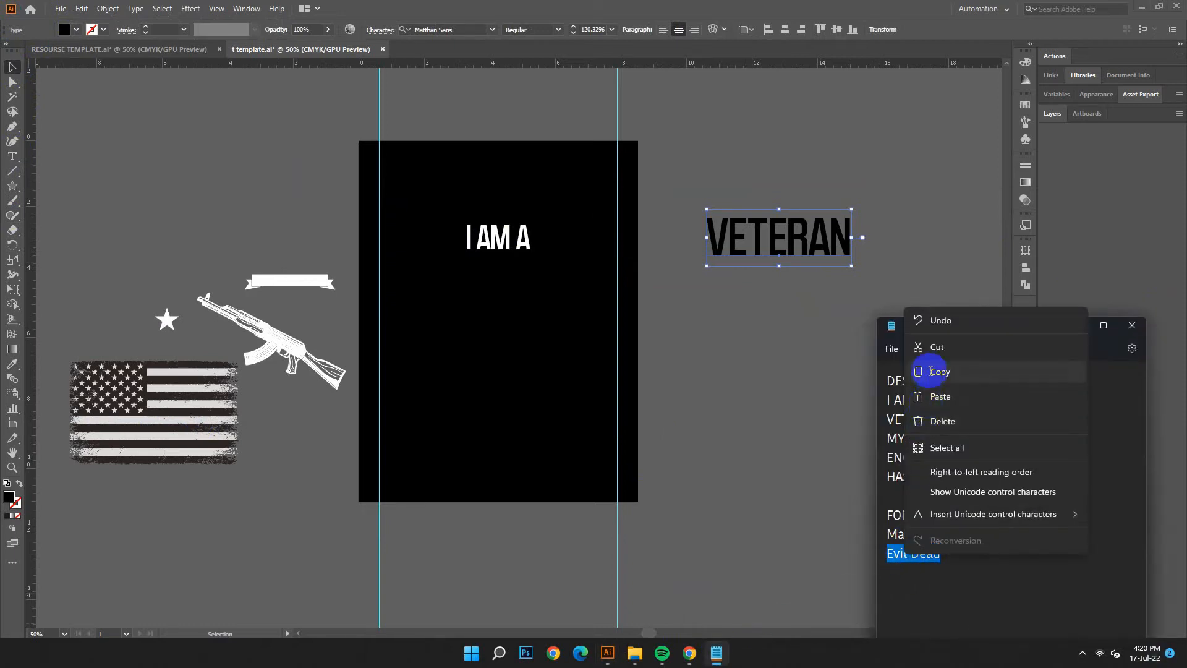
left_click(931, 371)
left_click(1075, 325)
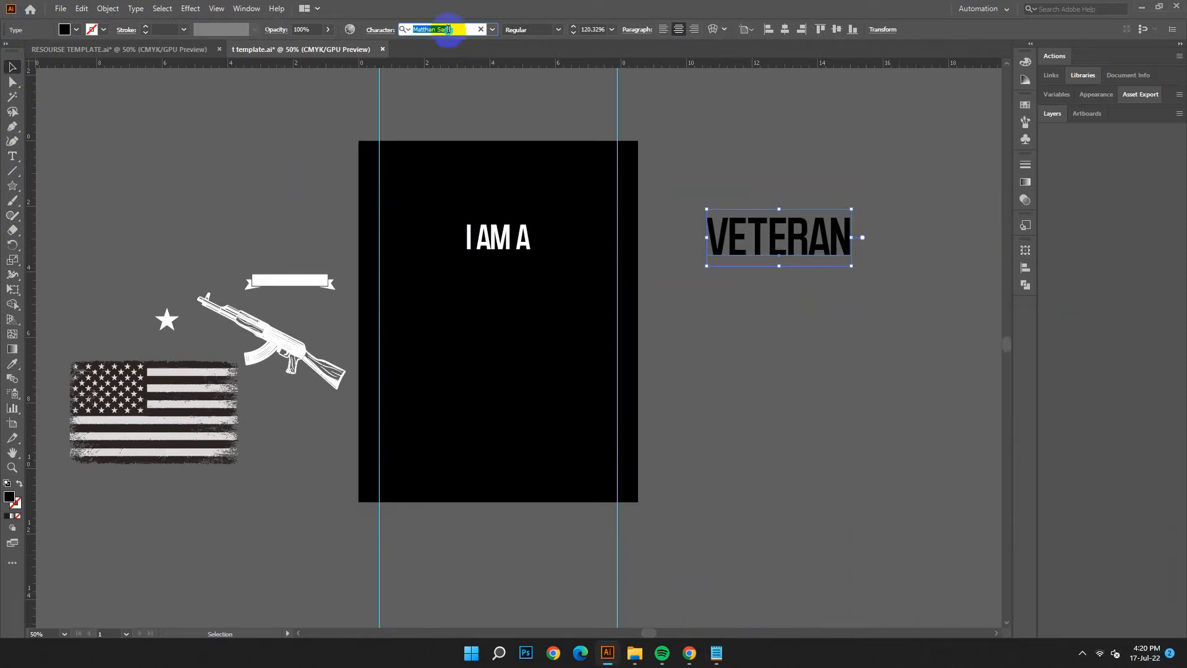
right_click(448, 29)
left_click(489, 86)
left_click(586, 98)
- Duplicate I AM A to the empty area above VETERAN, and duplicate VETERAN below the original
left_click_drag(498, 237, 845, 143)
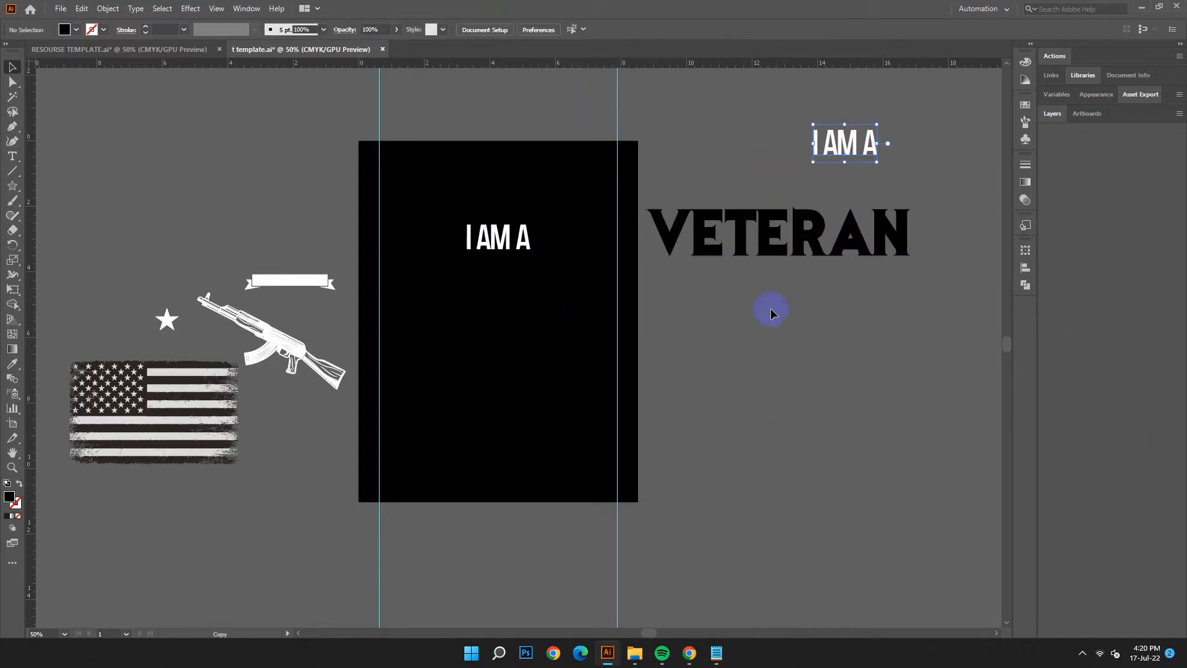
left_click(767, 261)
left_click_drag(859, 256, 844, 382)
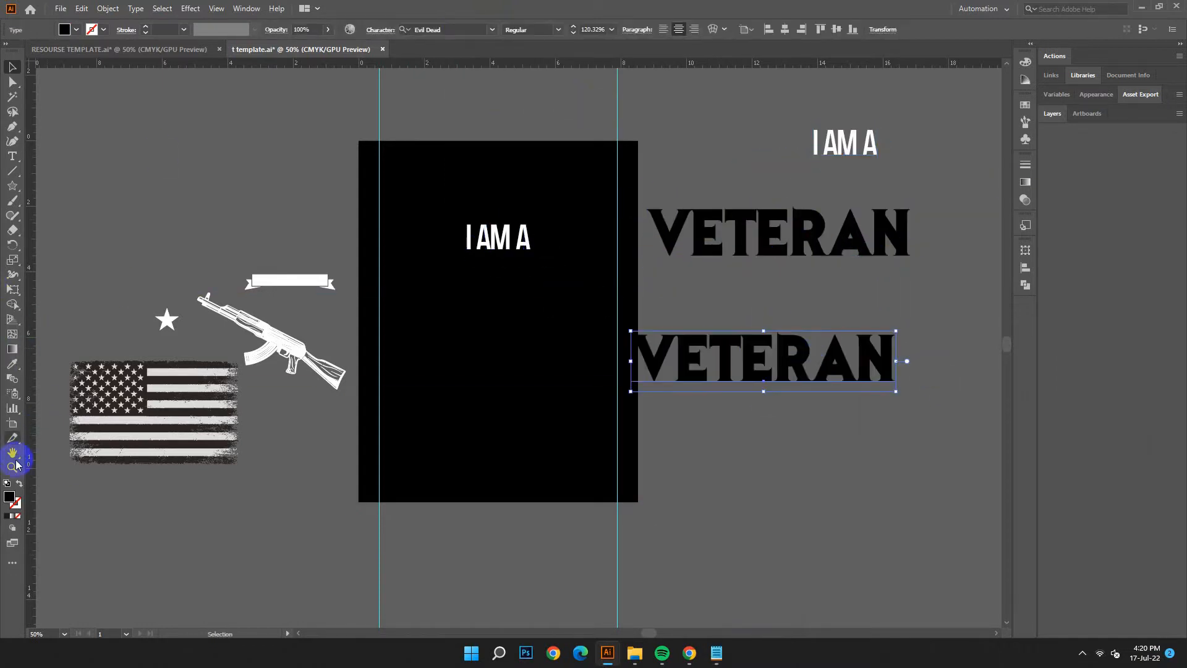
- Fill the lower VETERAN copy with white (FFFFFF) and place it beneath I AM A on the artboard
double_click(10, 497)
left_click(188, 260)
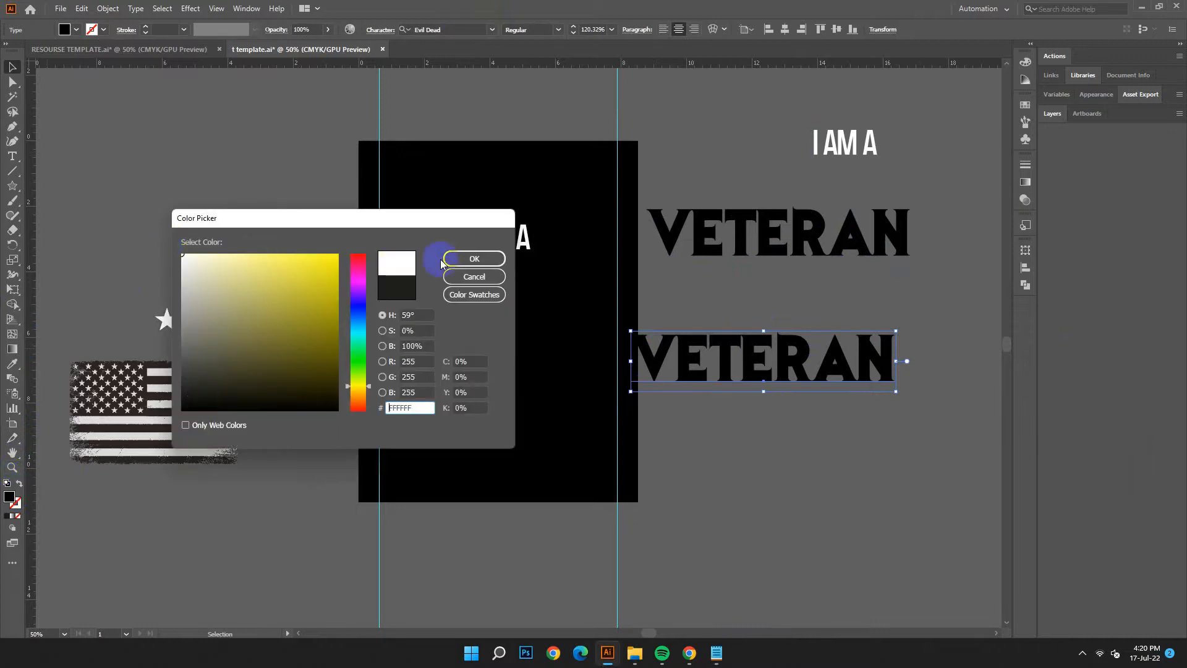
left_click(472, 265)
left_click_drag(765, 391, 498, 300)
- Enlarge the white VETERAN text so that it spans the distance between the two vertical guides
key("ctrl+1")
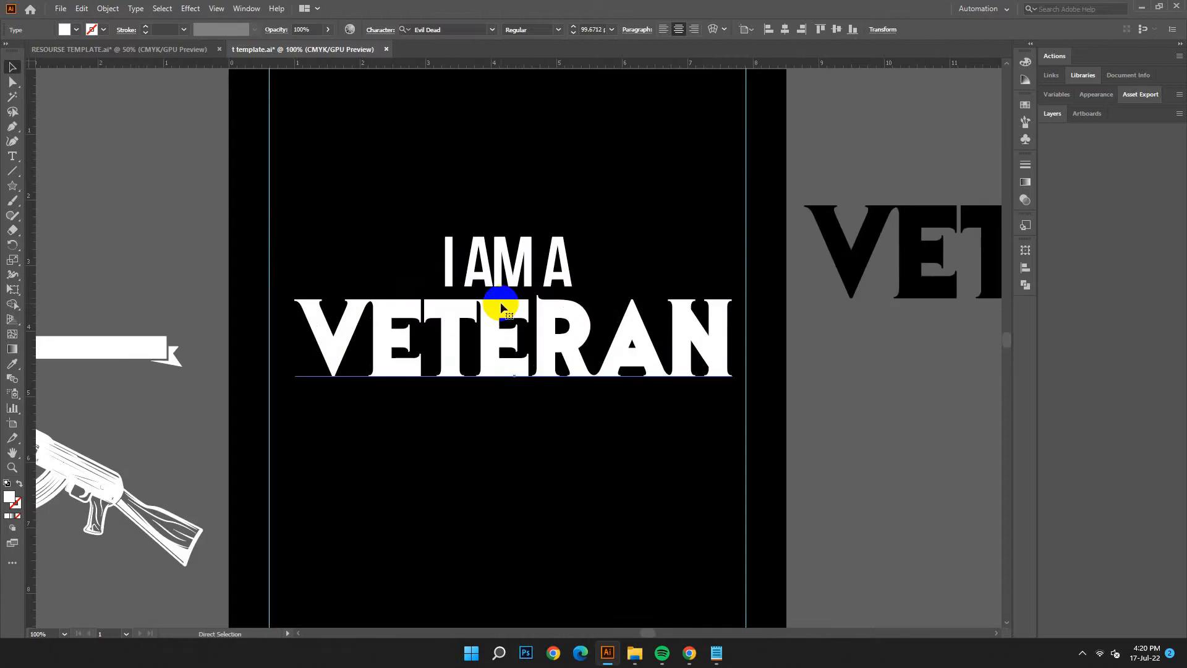
left_click_drag(295, 342, 269, 343)
left_click_drag(736, 343, 746, 343)
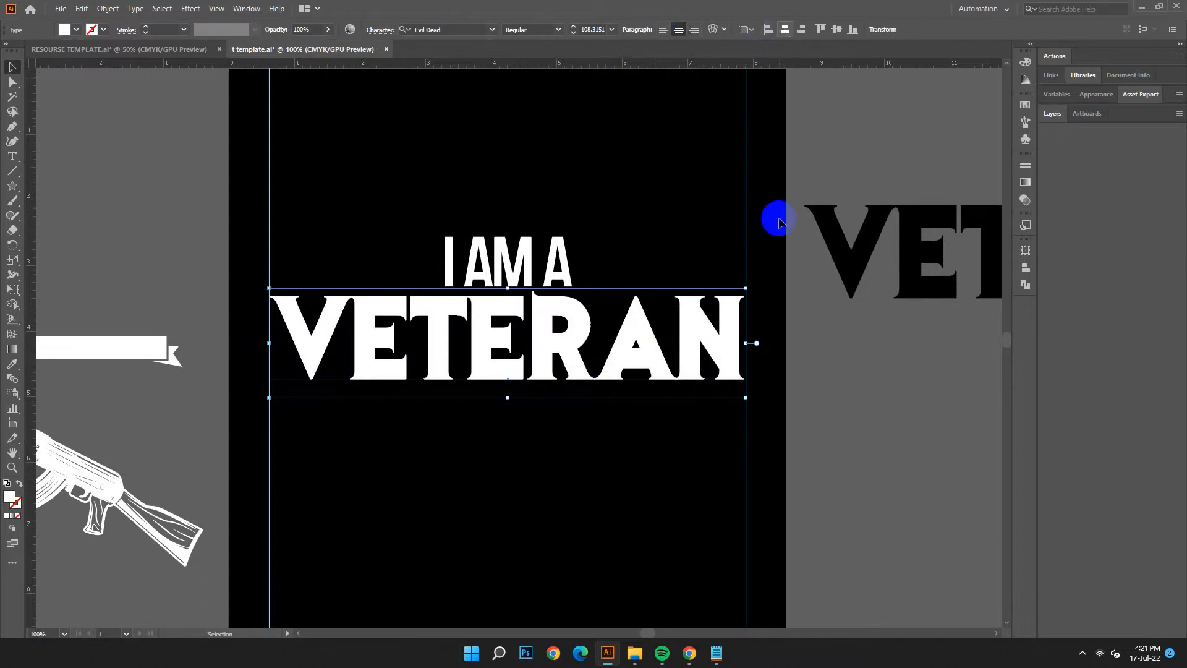
left_click(804, 385)
- Move the white ribbon banner onto the artboard beneath the VETERAN text
key("ctrl+minus")
key("ctrl+minus")
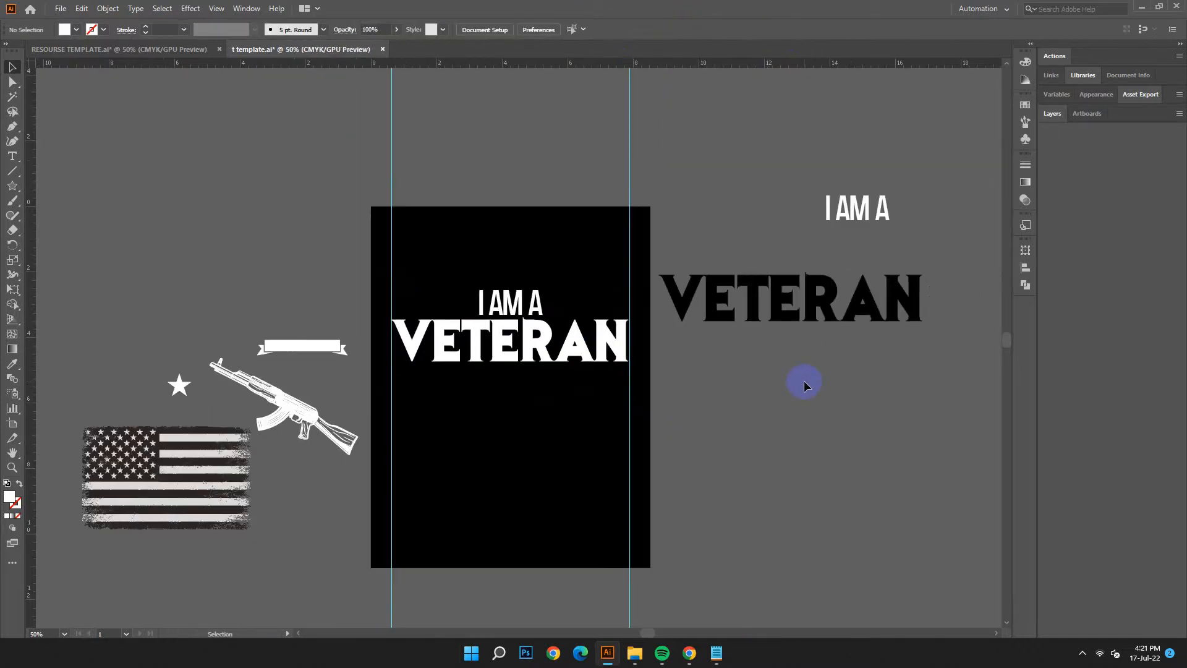
scroll(562, 437, "down", 1)
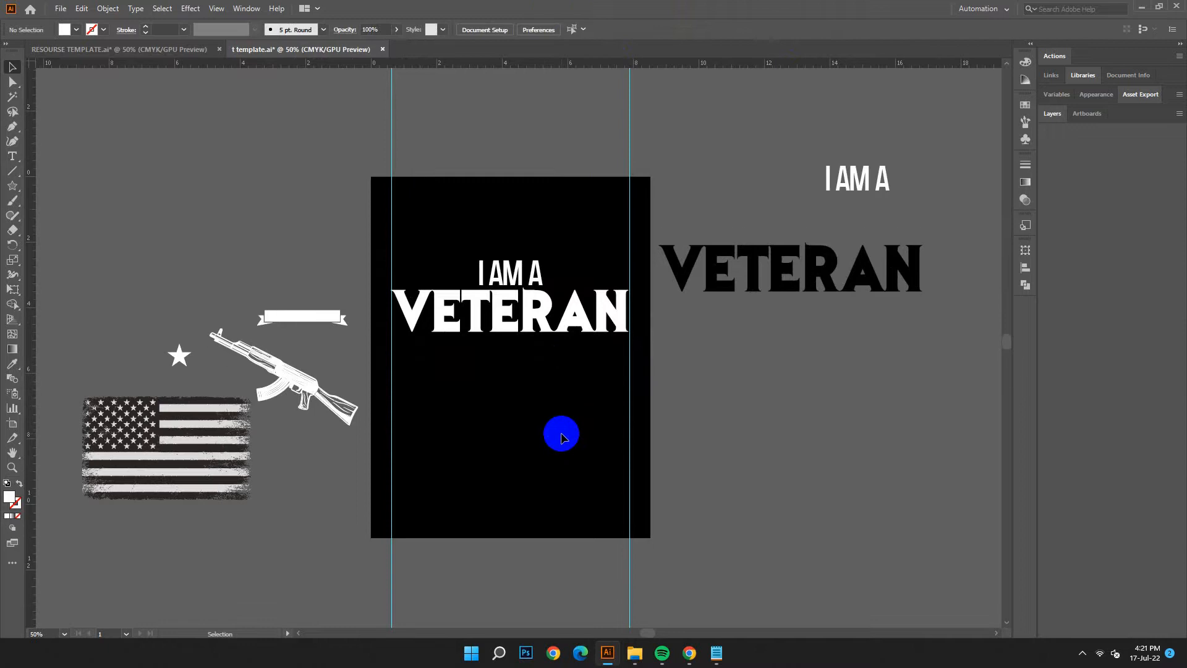
left_click_drag(333, 335, 510, 380)
left_click(507, 328)
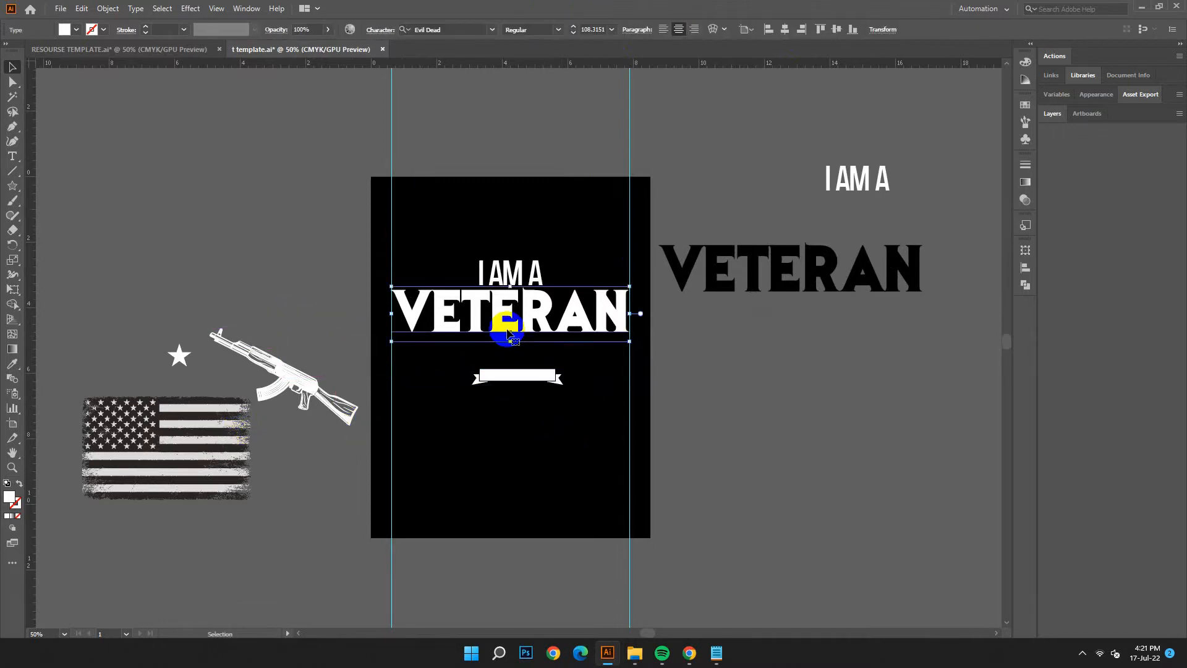
left_click(543, 377)
- Enlarge the ribbon banner to about 7.29 in wide and center it horizontally on the artboard
left_click_drag(559, 381, 609, 456)
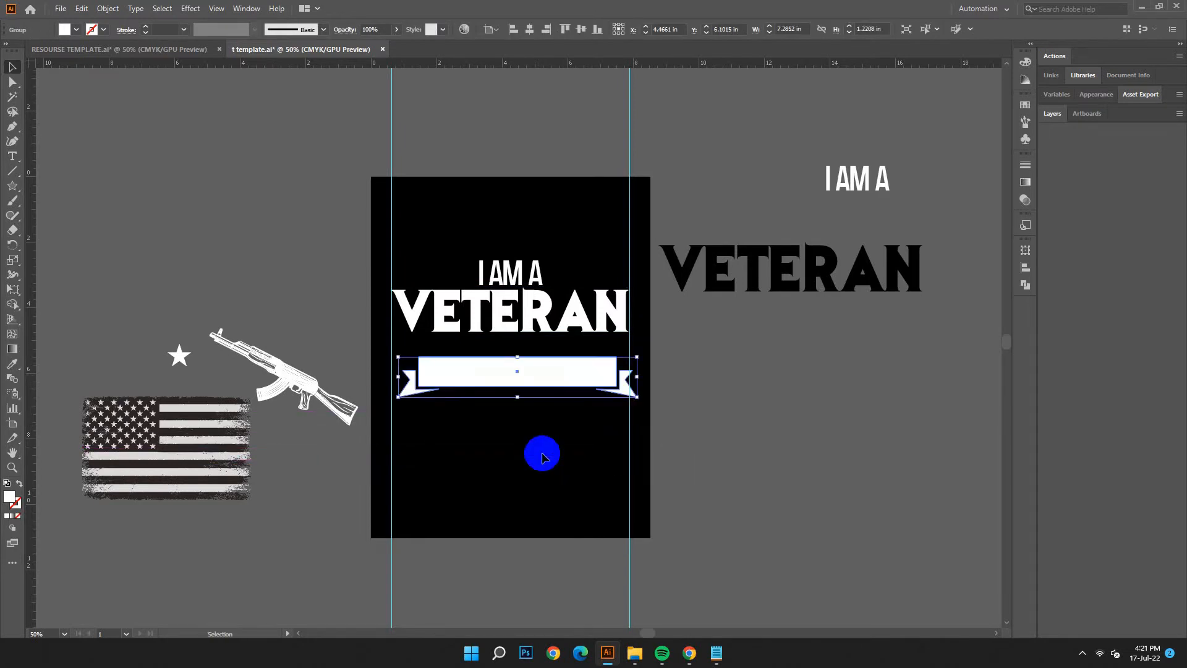
left_click(530, 29)
left_click(717, 458)
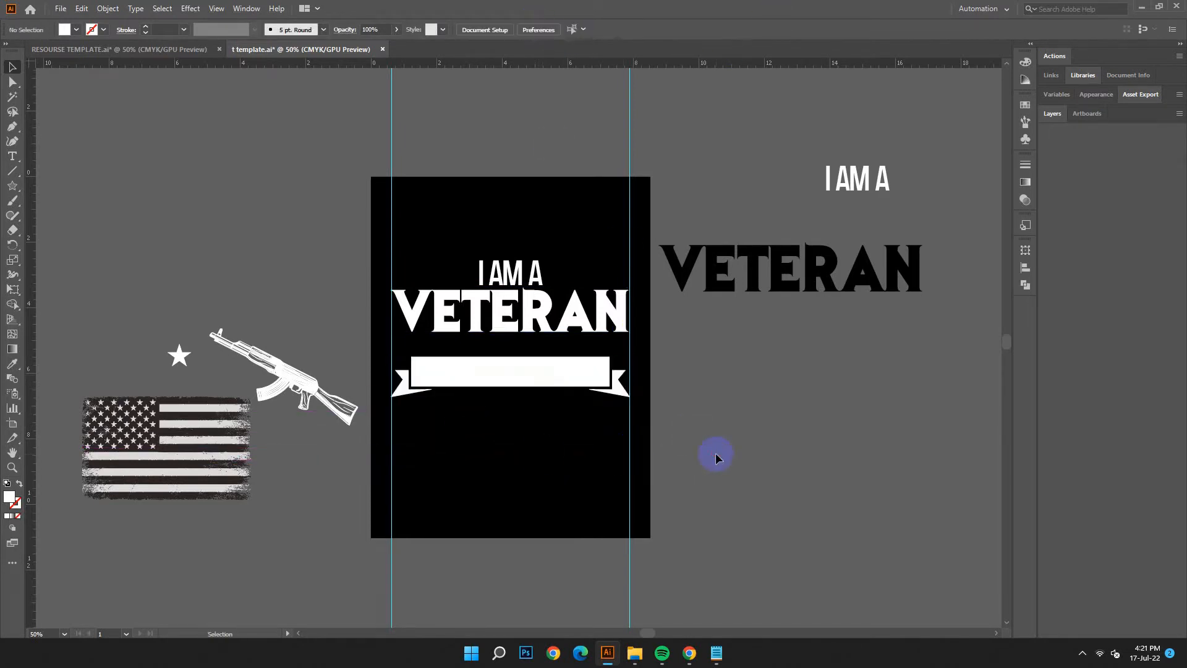
- Apply a horizontal Arc warp effect with a 20% bend to the ribbon banner
left_click(504, 374)
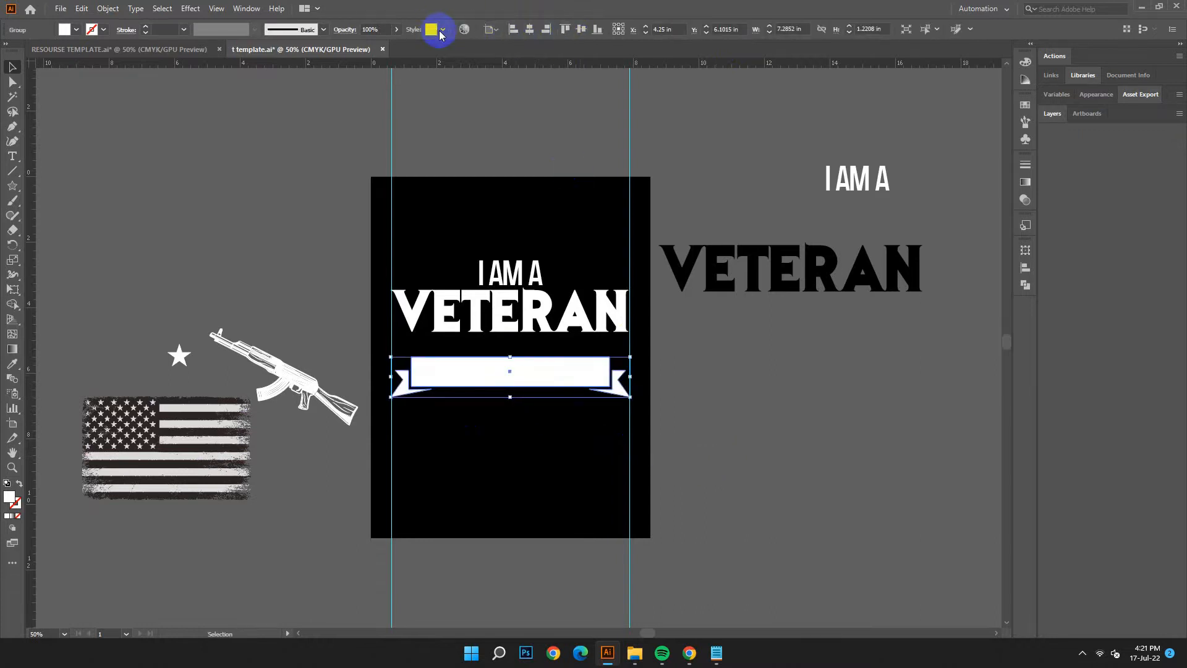
left_click(189, 13)
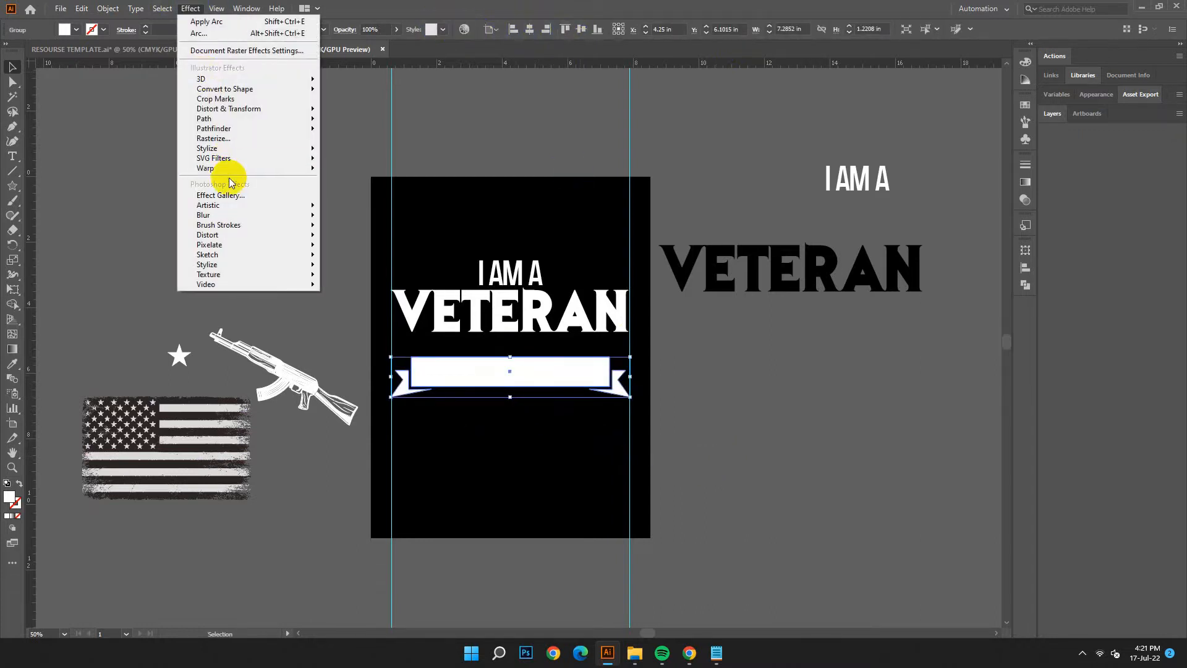
left_click(337, 165)
scroll(1090, 390, "down", 6)
scroll(1090, 390, "down", 3)
left_click(1034, 482)
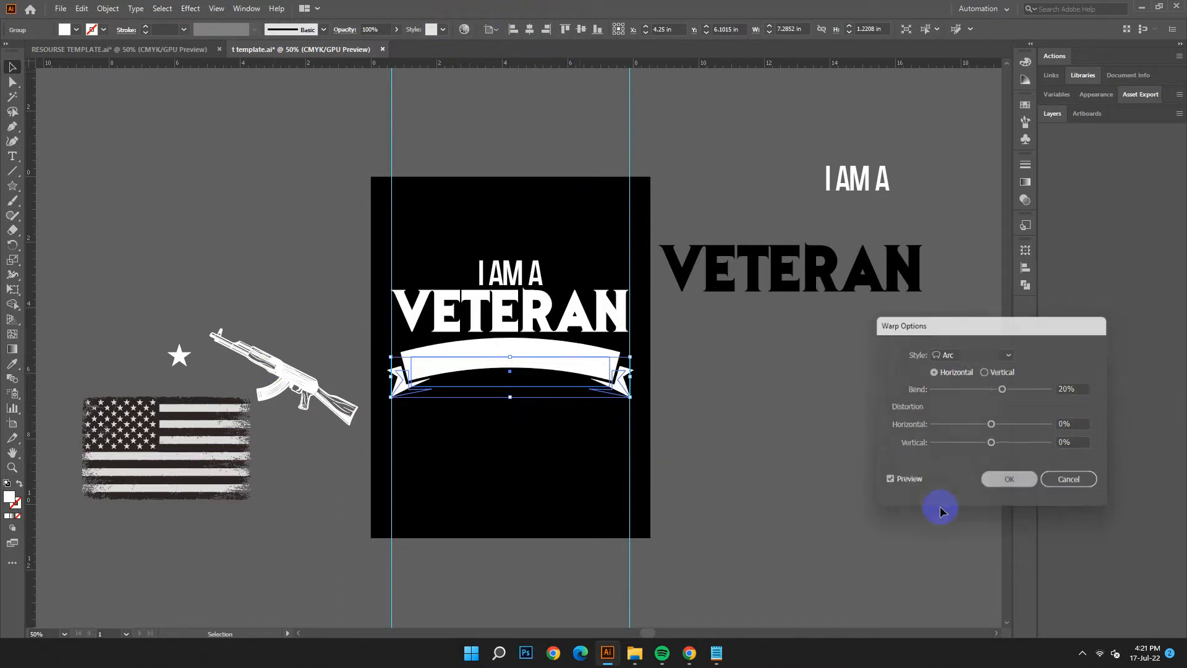
- Apply an Arc Lower envelope warp with a -22% horizontal bend to the white VETERAN text
left_click(544, 337)
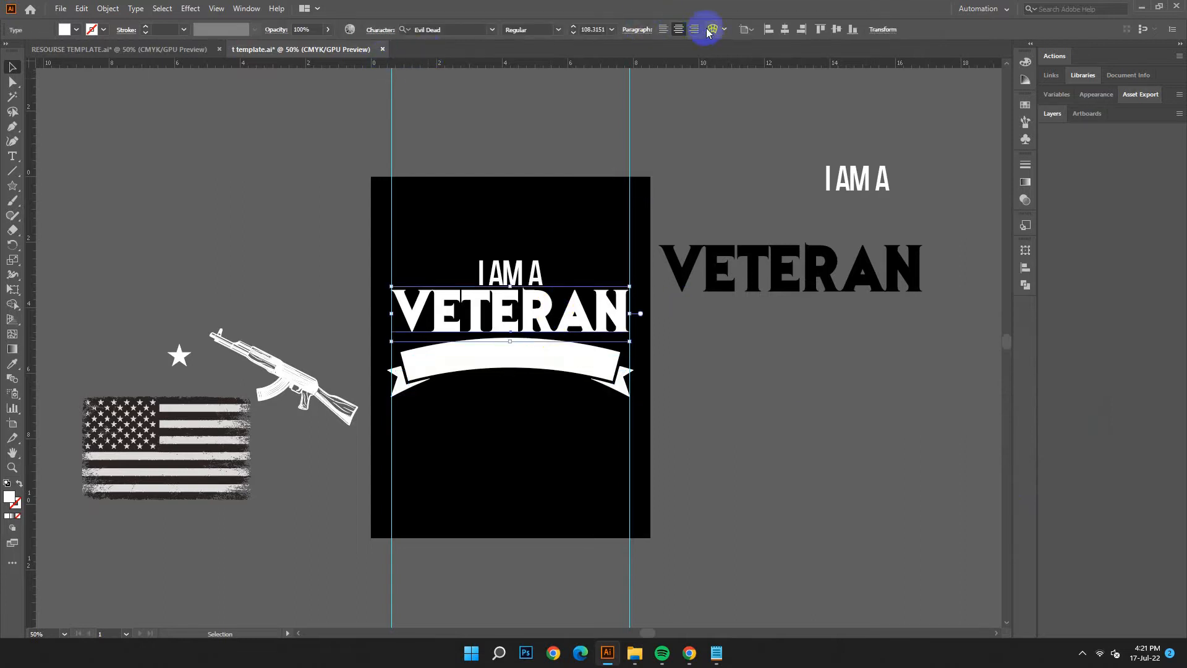
left_click(711, 30)
left_click(979, 352)
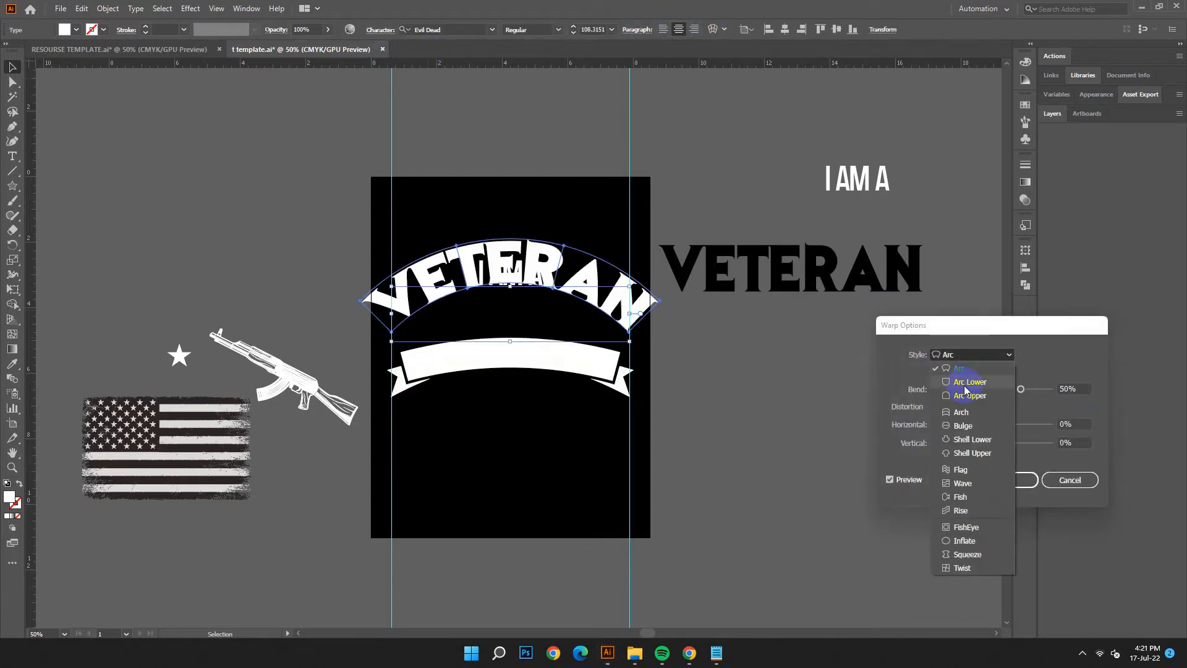
left_click(966, 385)
scroll(1081, 387, "down", 20)
scroll(1083, 384, "down", 20)
scroll(1083, 385, "down", 10)
left_click(1000, 479)
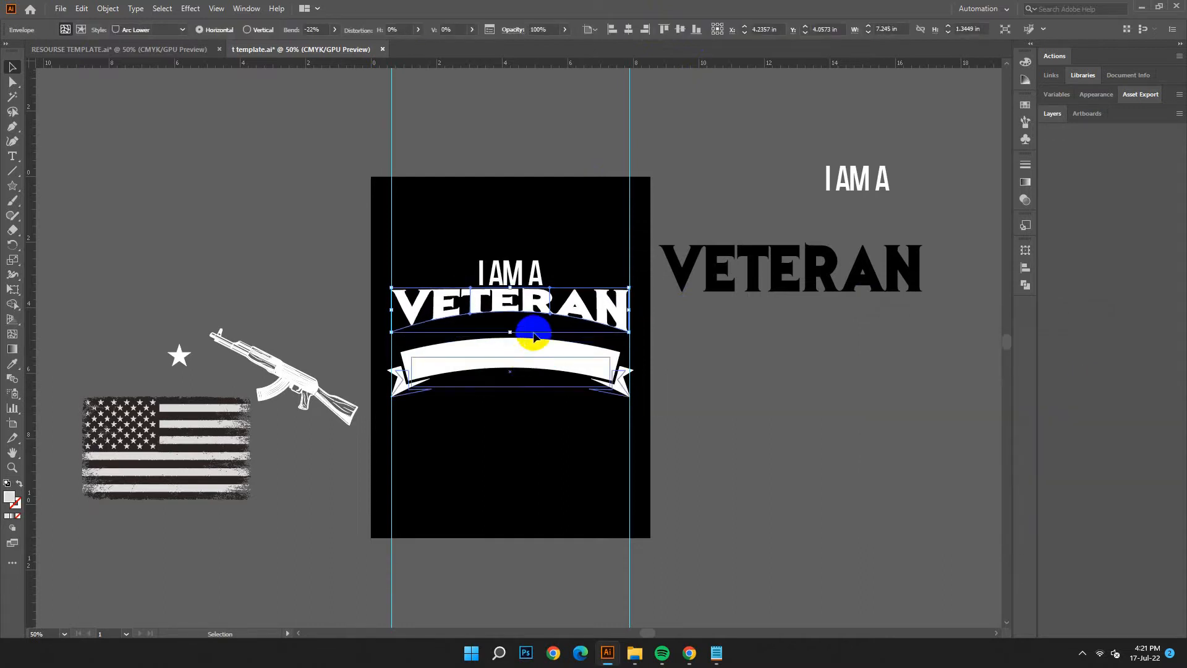
- Stretch the warped VETERAN text to about 1.56 in tall and lower it to sit just above the arched banner
left_click_drag(510, 332, 521, 338)
left_click_drag(513, 289, 536, 318)
left_click(785, 390)
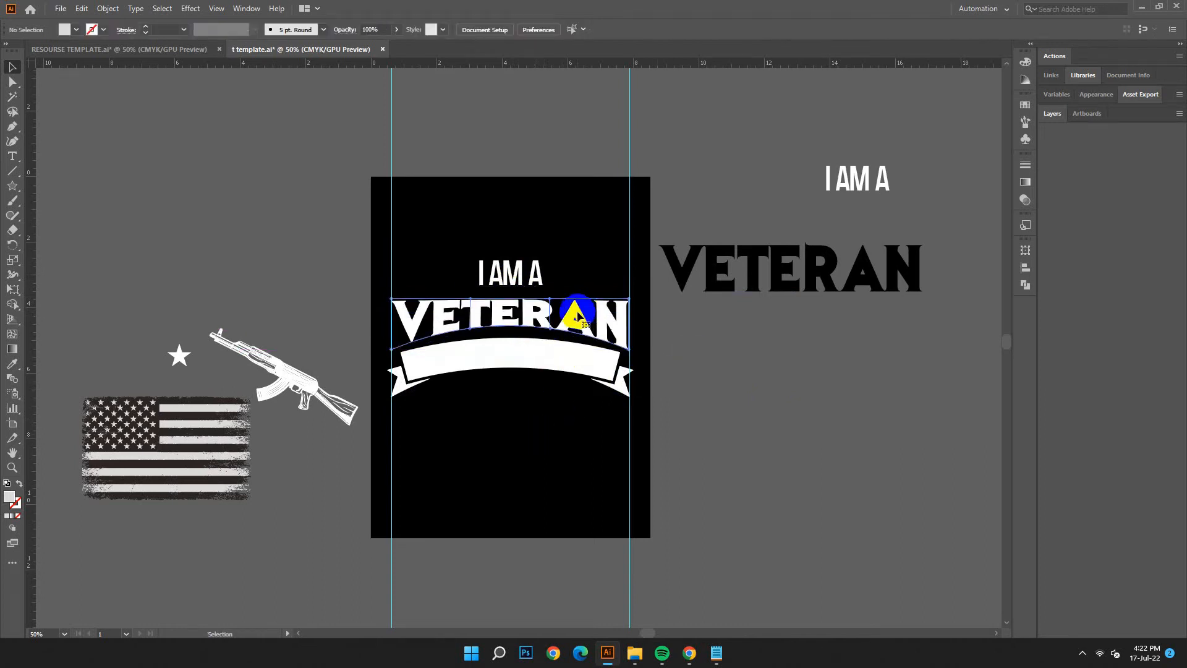
- Try enlarging the warped VETERAN text toward the banner, to about 8.01 in wide, and undo the resizing
left_click(543, 316)
left_click_drag(511, 350, 513, 350)
left_click(82, 10)
left_click(360, 222)
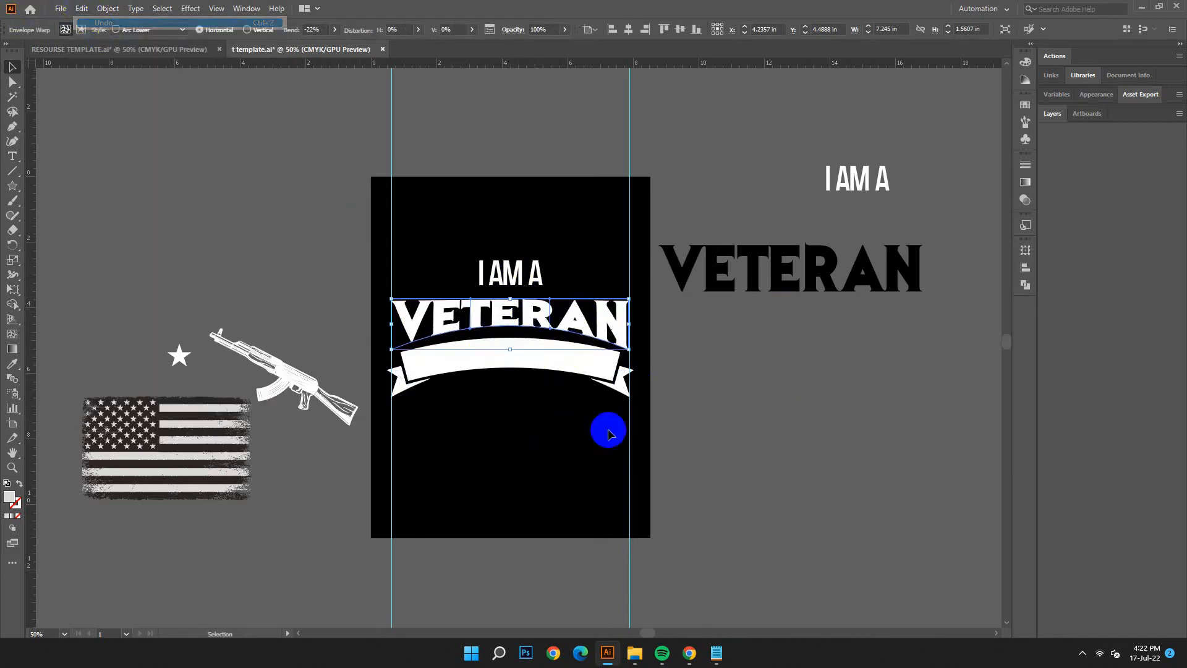
left_click(724, 471)
left_click(505, 320)
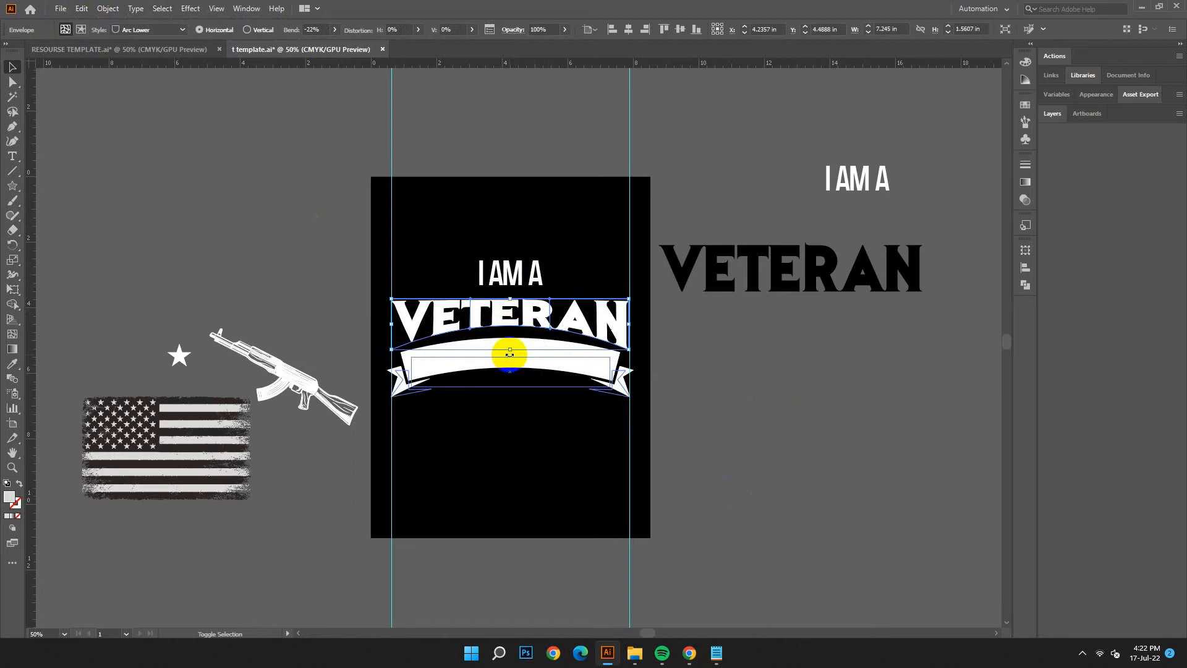
left_click_drag(511, 351, 512, 356)
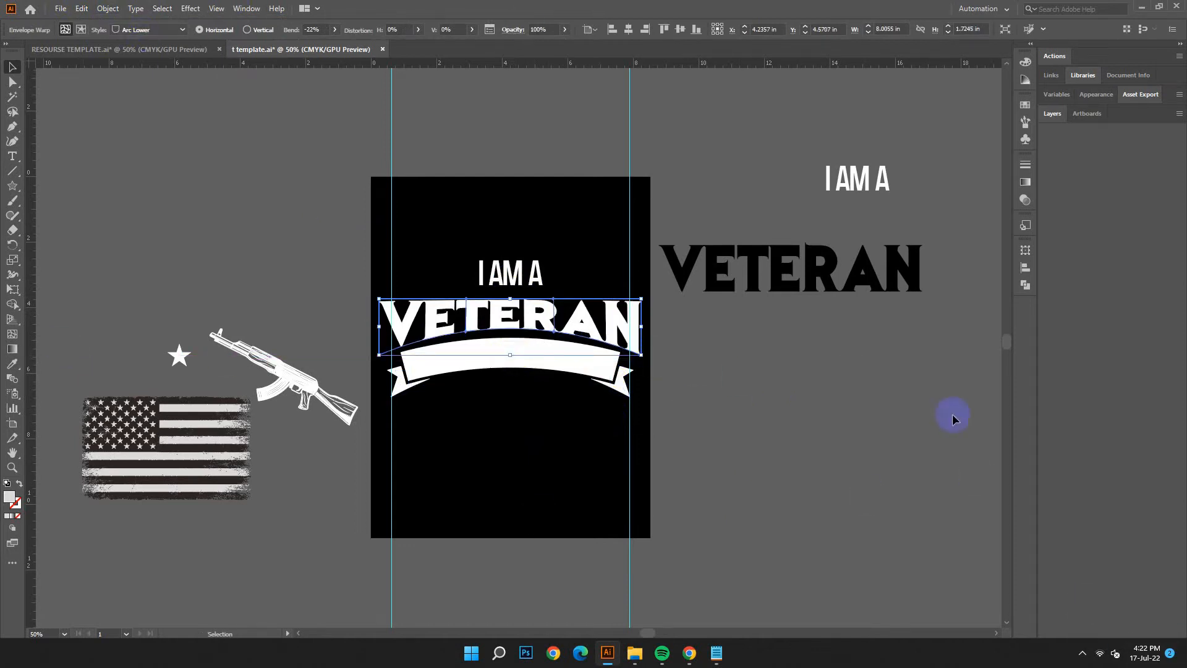
left_click(82, 8)
left_click(512, 447)
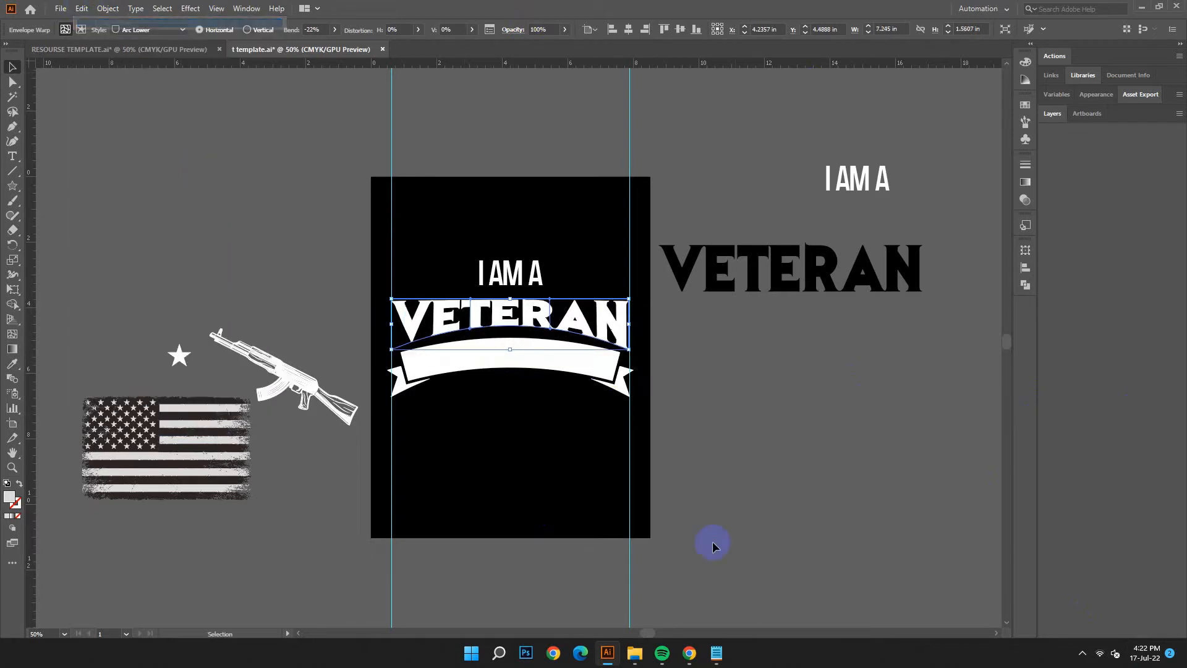
left_click(527, 496)
left_click(155, 8)
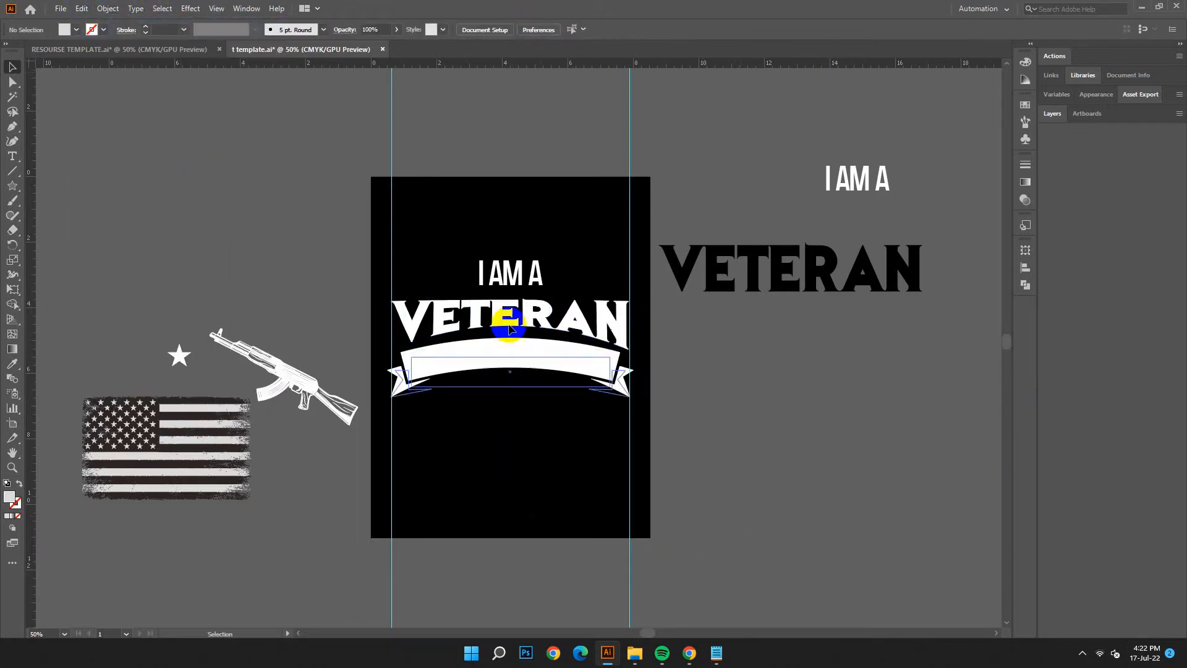
- Undo the VETERAN text's latest stretching and repositioning, along with its Arc Lower envelope warp
key("ctrl+z")
key("ctrl+z")
key("ctrl+z")
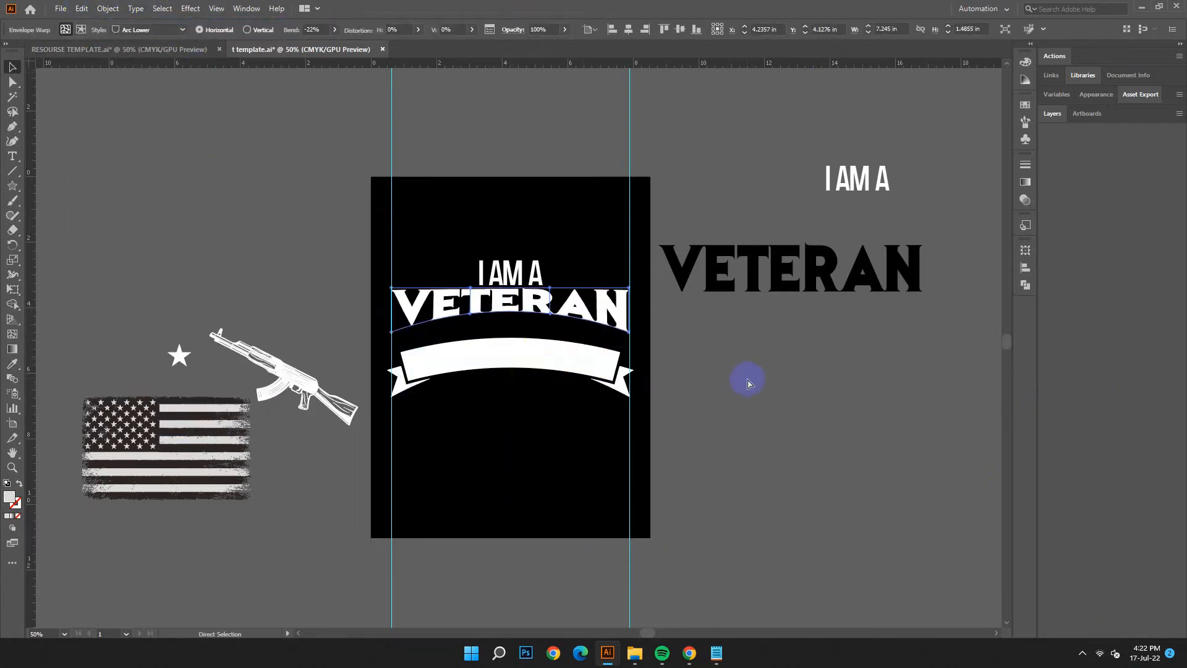
key("ctrl+z")
- Warp the VETERAN text with an Arc Lower envelope at a -14% horizontal bend and stretch it down toward the banner
left_click(713, 32)
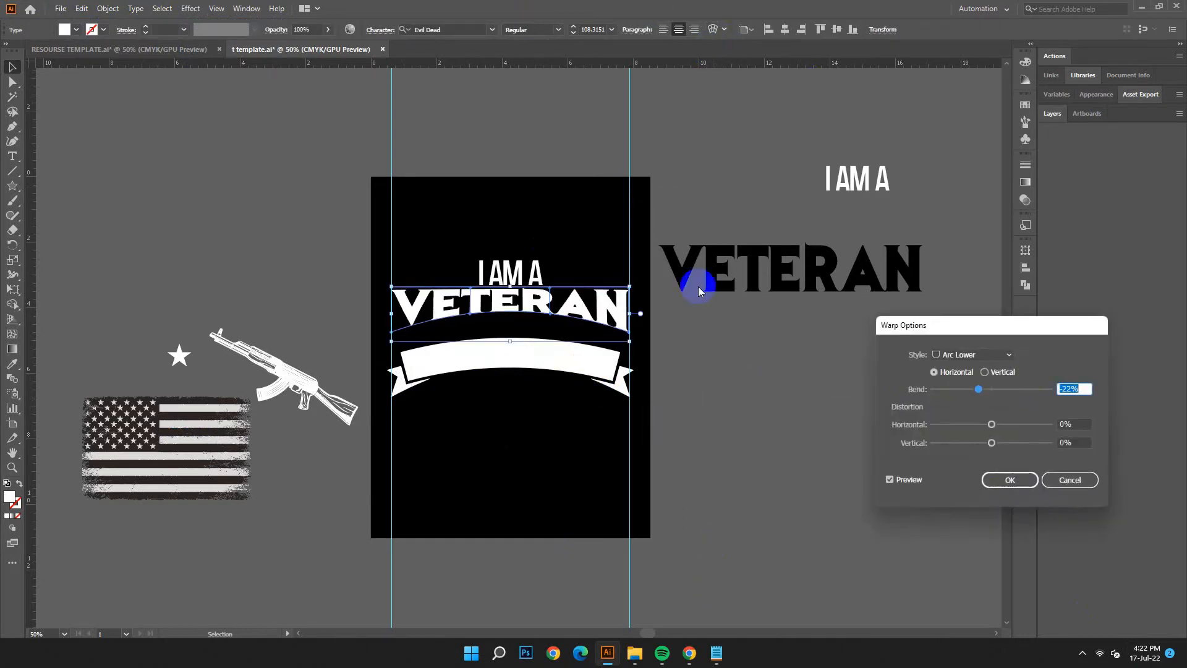
scroll(1083, 389, "down", 3)
scroll(1083, 389, "up", 11)
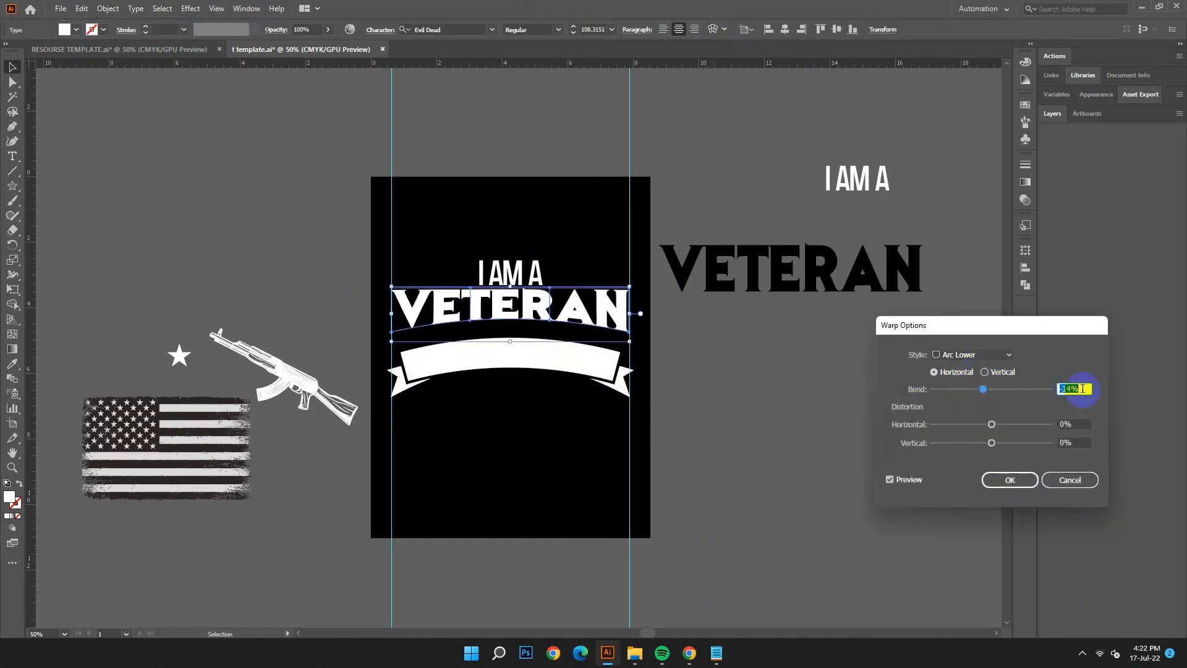
left_click(1010, 480)
mouse_move(510, 341)
left_mouse_down()
mouse_move(556, 344)
mouse_move(510, 350)
left_mouse_up()
left_click(735, 379)
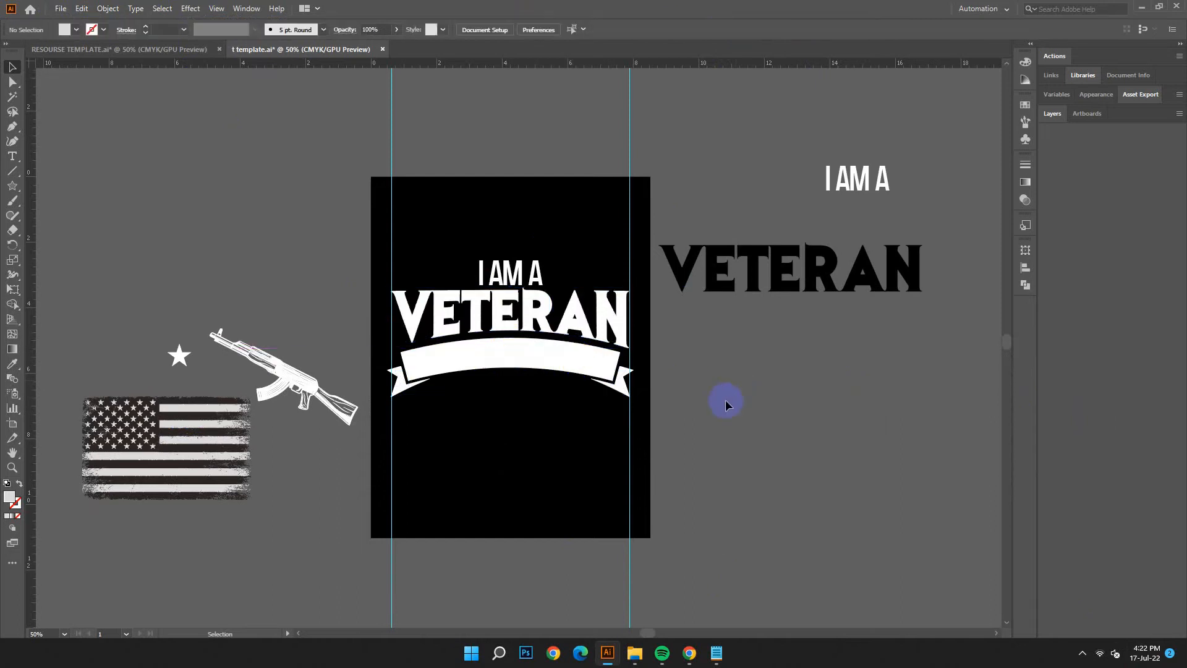
- Narrow the ribbon banner from its left end to about 7.2 in wide so it meets the left guide
left_click(535, 368)
left_click_drag(392, 377, 394, 377)
left_click(521, 461)
left_click(419, 369)
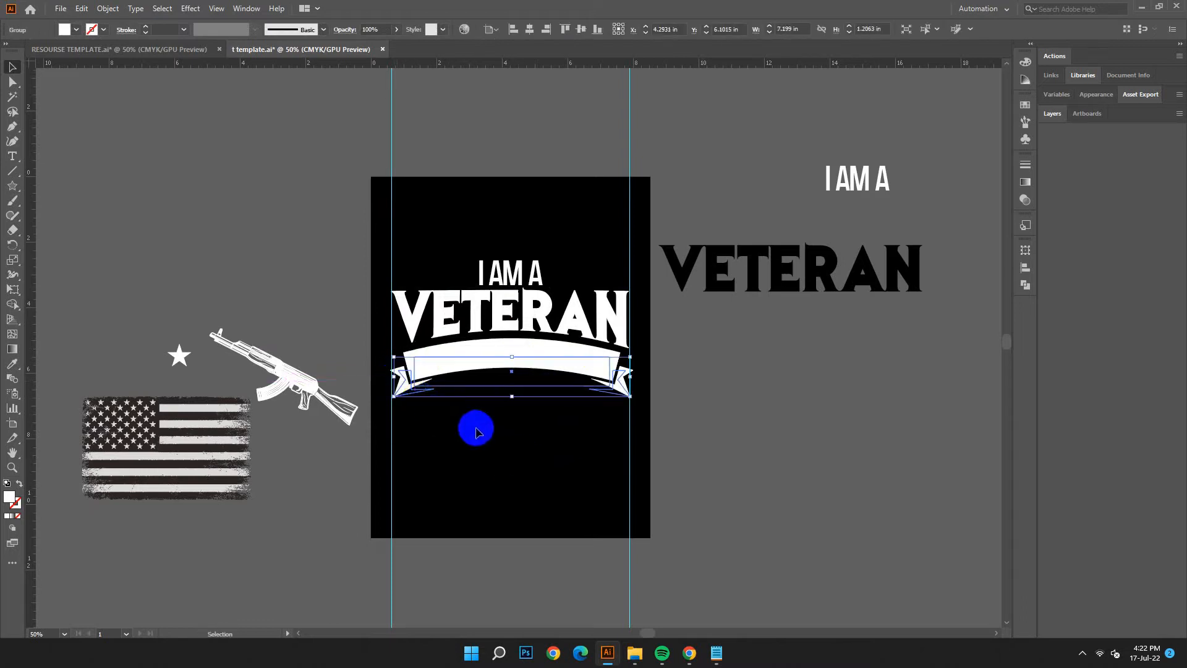
- Expand the ribbon banner's appearance and narrow its right end to fit within the right guide
left_click(107, 9)
left_click(154, 170)
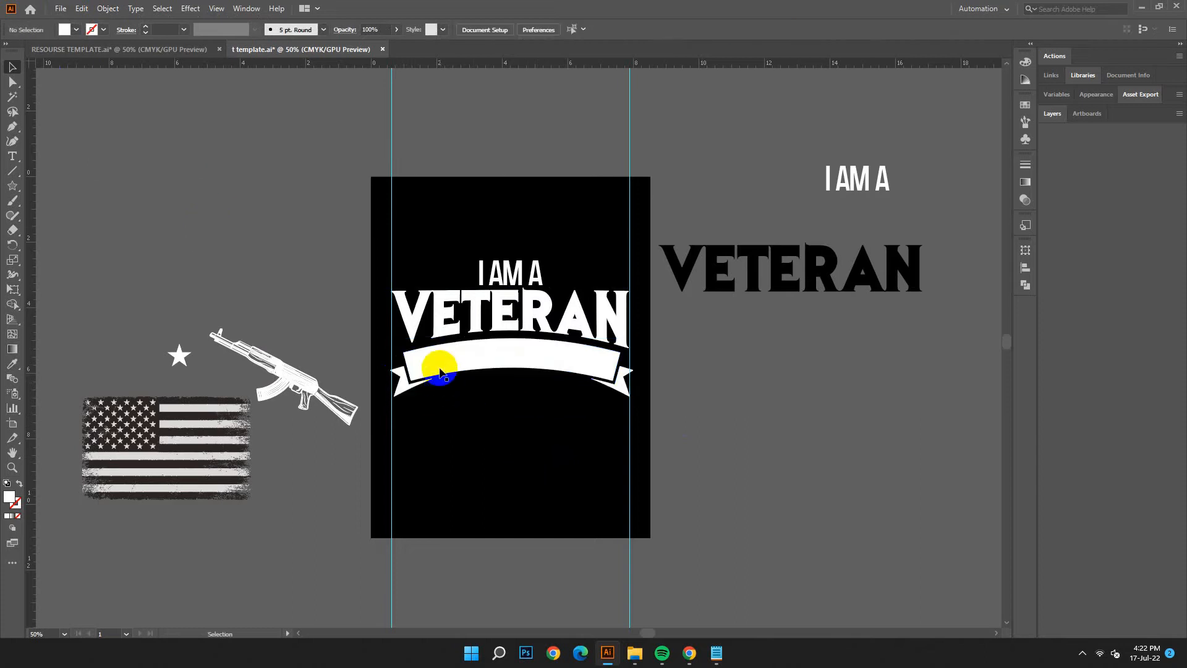
left_click(603, 374)
left_click(632, 371)
left_click_drag(634, 368, 630, 372)
left_click(706, 390)
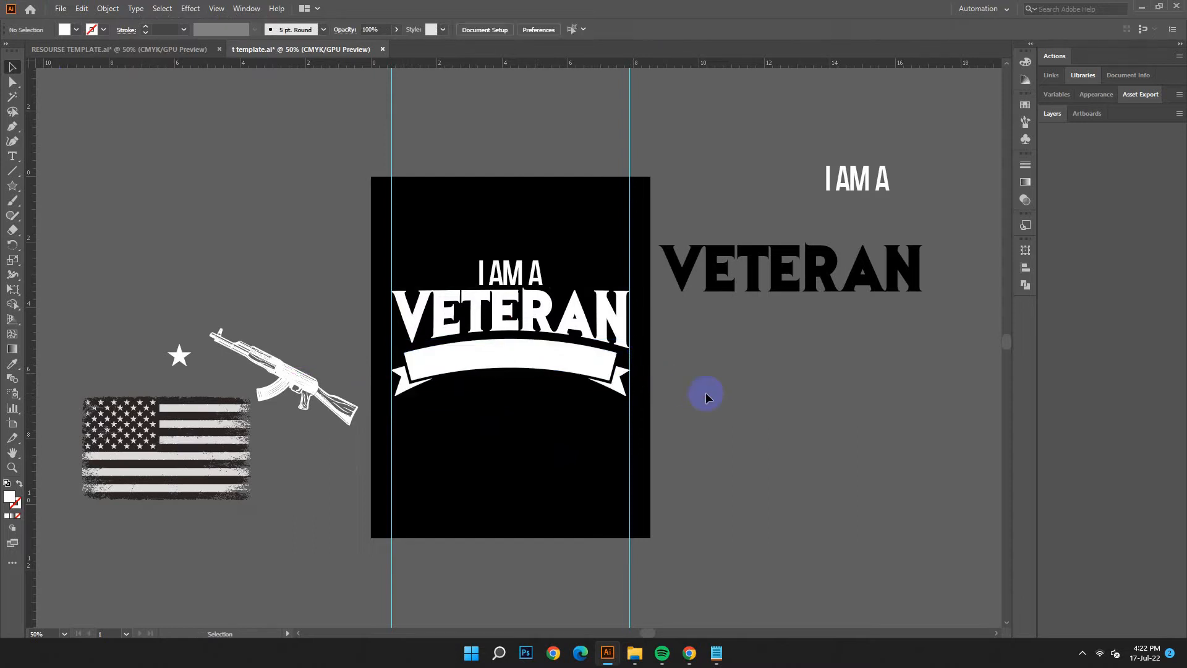
- Move the I AM A text, the VETERAN text and the banner together up near the artboard's upper edge
scroll(618, 398, "down", 3)
left_click_drag(438, 129, 535, 294)
key("Up")
key("Up")
key("Up")
key("Up")
key("Up")
key("Up")
key("Up")
key("Up")
key("Up")
key("Up")
key("Up")
key("Up")
key("Up")
key("Up")
key("Up")
key("Up")
key("Up")
key("Up")
key("Up")
key("Up")
key("Up")
key("Up")
key("Up")
key("Up")
key("Up")
key("Up")
key("Up")
key("Up")
key("Up")
key("Up")
key("Up")
key("Up")
key("Up")
key("Up")
key("Up")
key("Up")
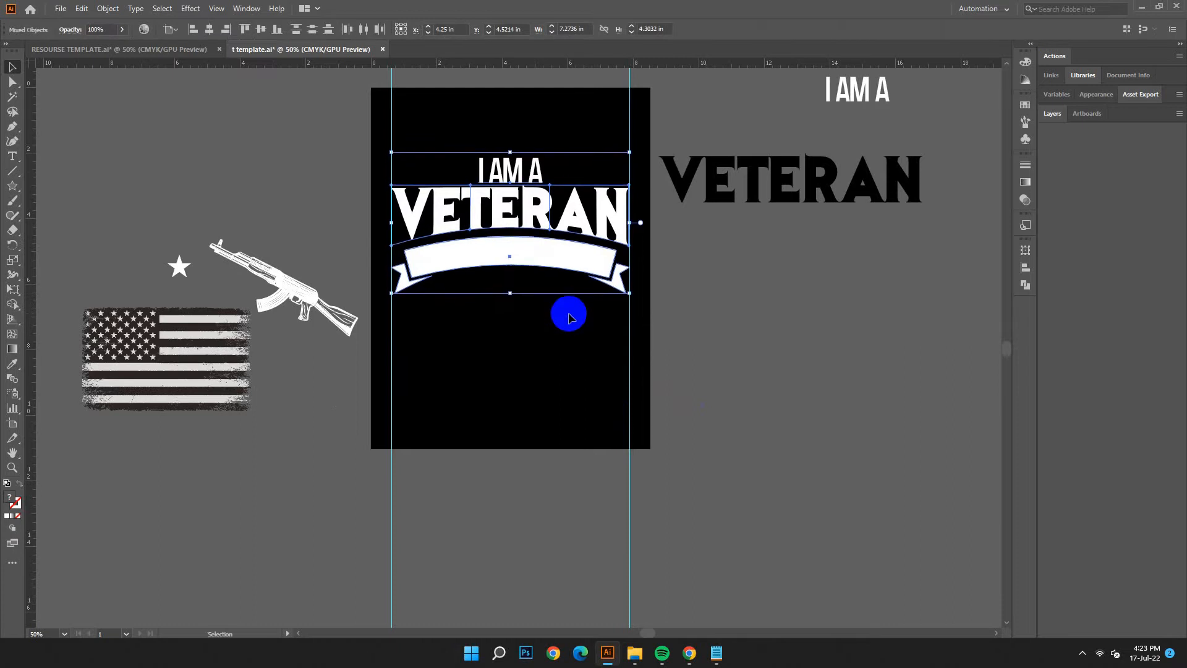
key("Up")
key("Up")
key("Up")
key("Up")
key("Up")
key("Up")
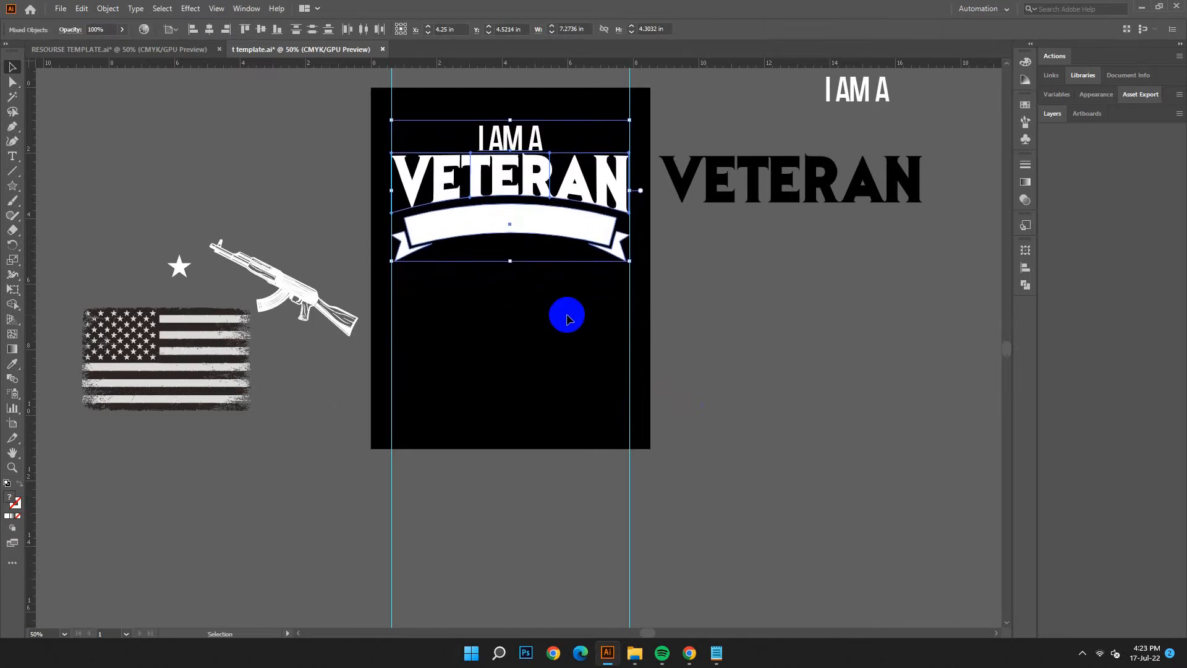
- Scale the I AM A text above VETERAN down slightly and place a copy of it right of the artboard
left_click(566, 315)
left_click(510, 118)
left_click_drag(510, 117, 825, 327)
left_click(566, 370)
- Draw a white rectangle about 2.65 by 0.43 in from the left guide to just before the I AM A text
left_click_drag(13, 185, 59, 181)
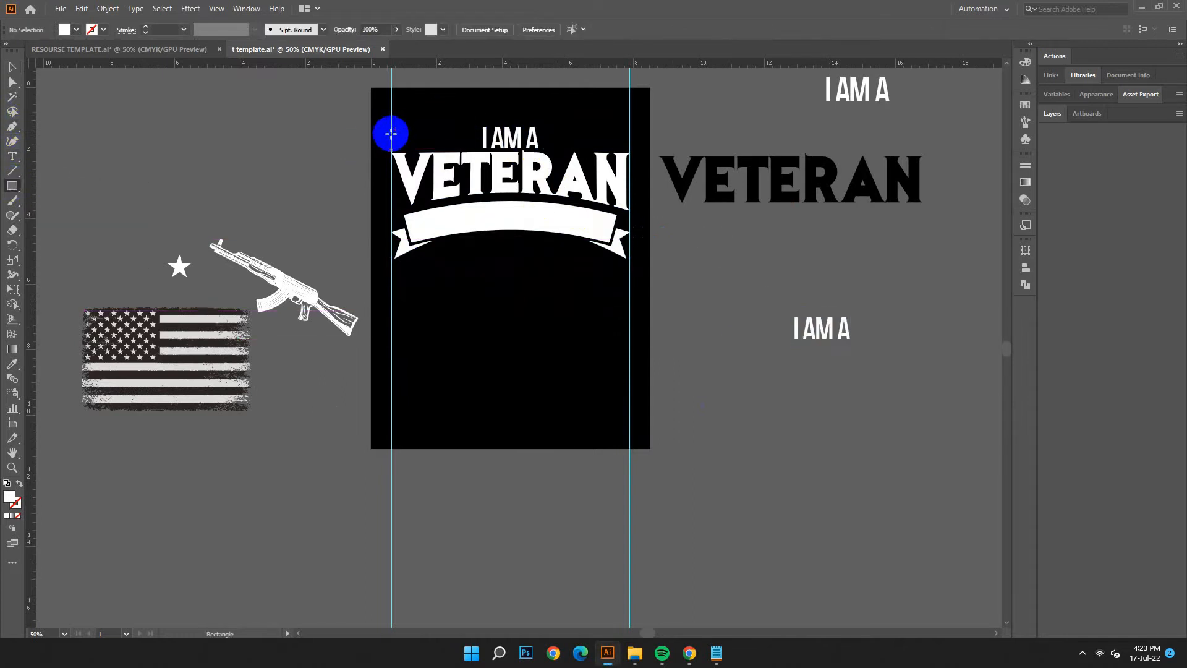
left_click_drag(392, 133, 476, 145)
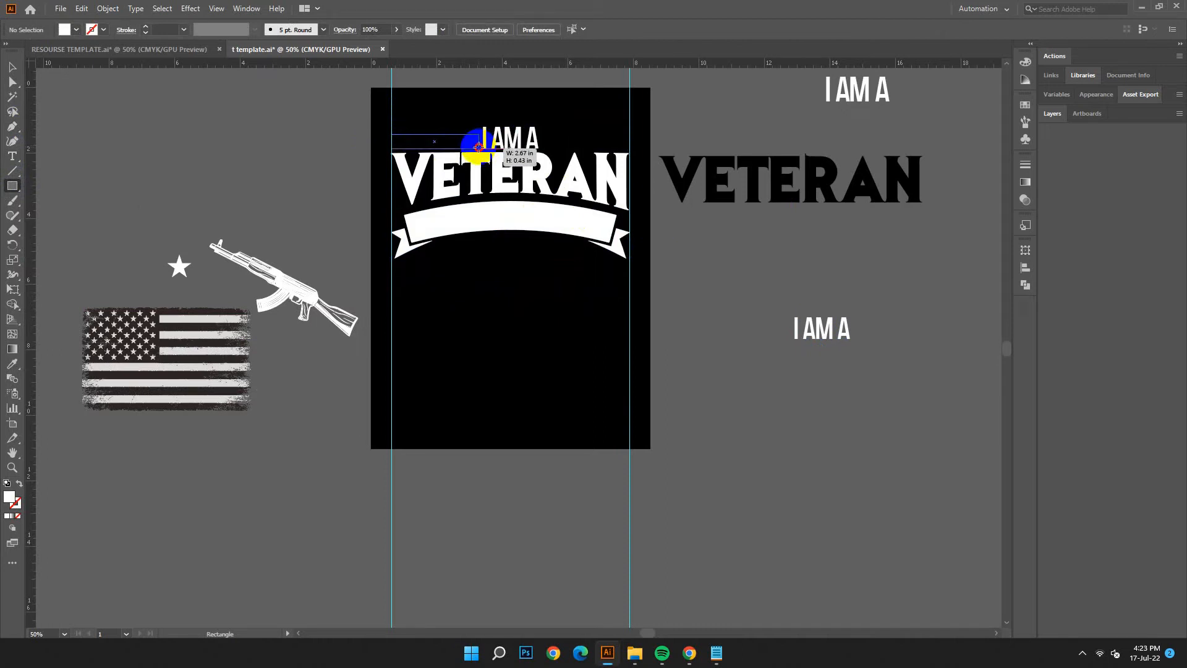
left_click_drag(477, 145, 478, 147)
left_click(12, 70)
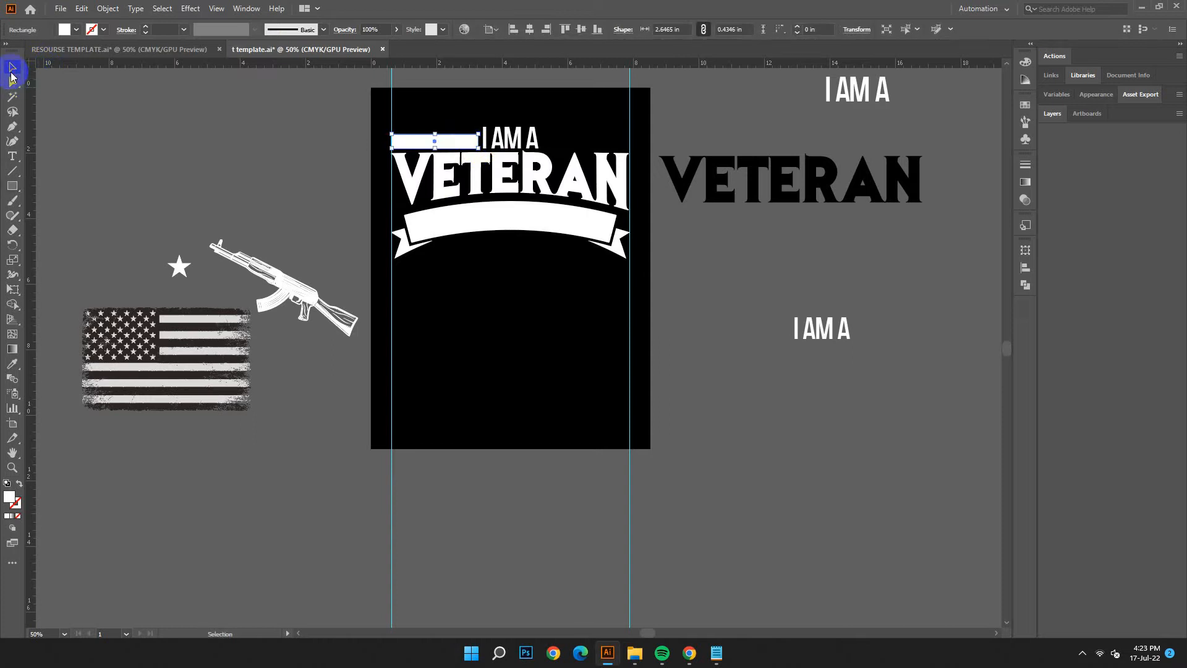
- Thin the white bar to about half its height and copy it between the I AM A text and the right guide
key("ctrl+equal")
key("ctrl+equal")
key("ctrl+equal")
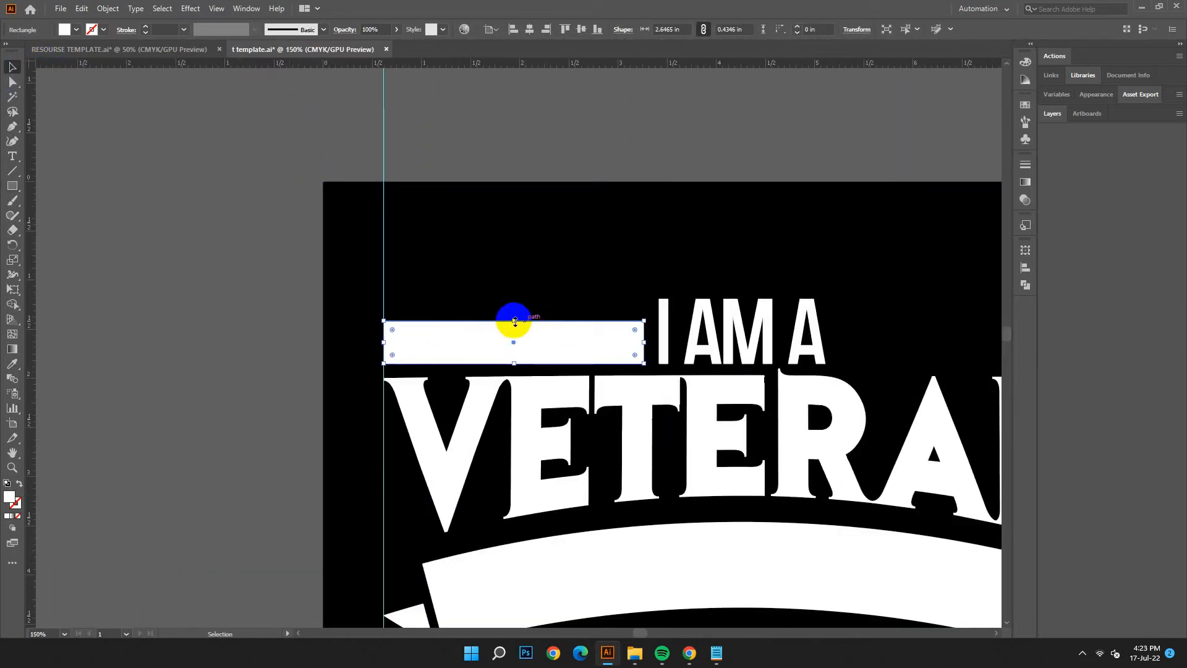
left_click_drag(517, 321, 522, 343)
left_click(555, 267)
left_click_drag(579, 245, 313, 182)
left_click_drag(311, 293, 759, 293)
left_click(850, 252)
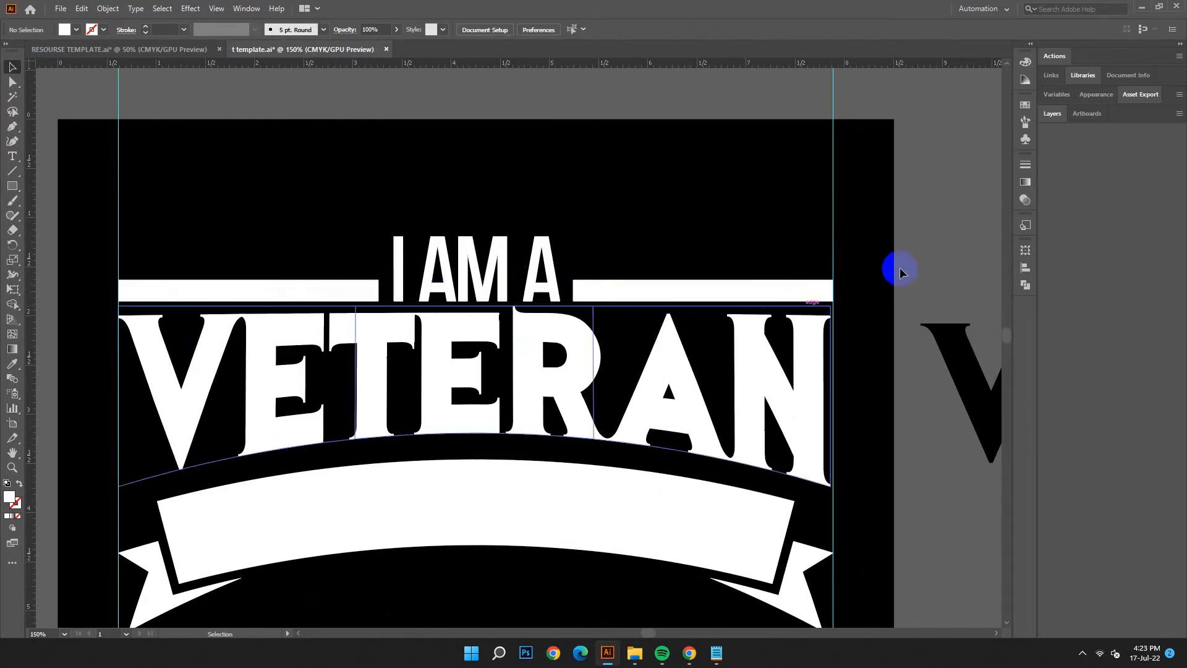
- Expand the warped VETERAN text on the artboard into editable shapes
key("ctrl+minus")
key("ctrl+minus")
key("ctrl+minus")
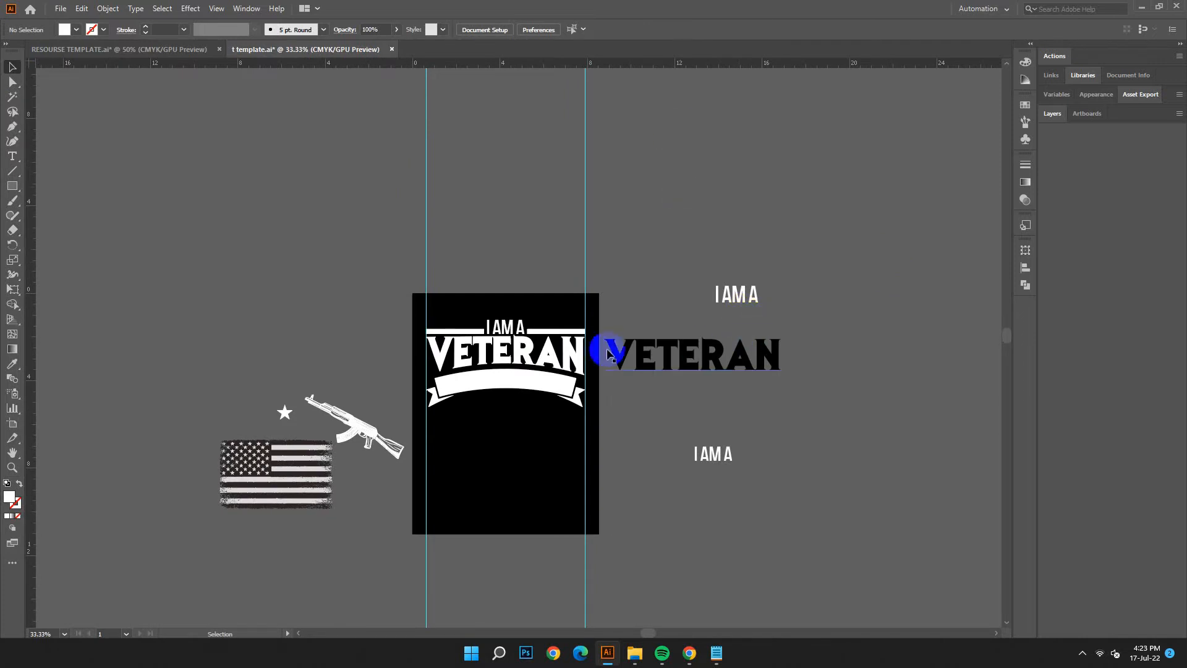
left_click(557, 346)
left_click(108, 8)
left_click(139, 162)
left_click(550, 392)
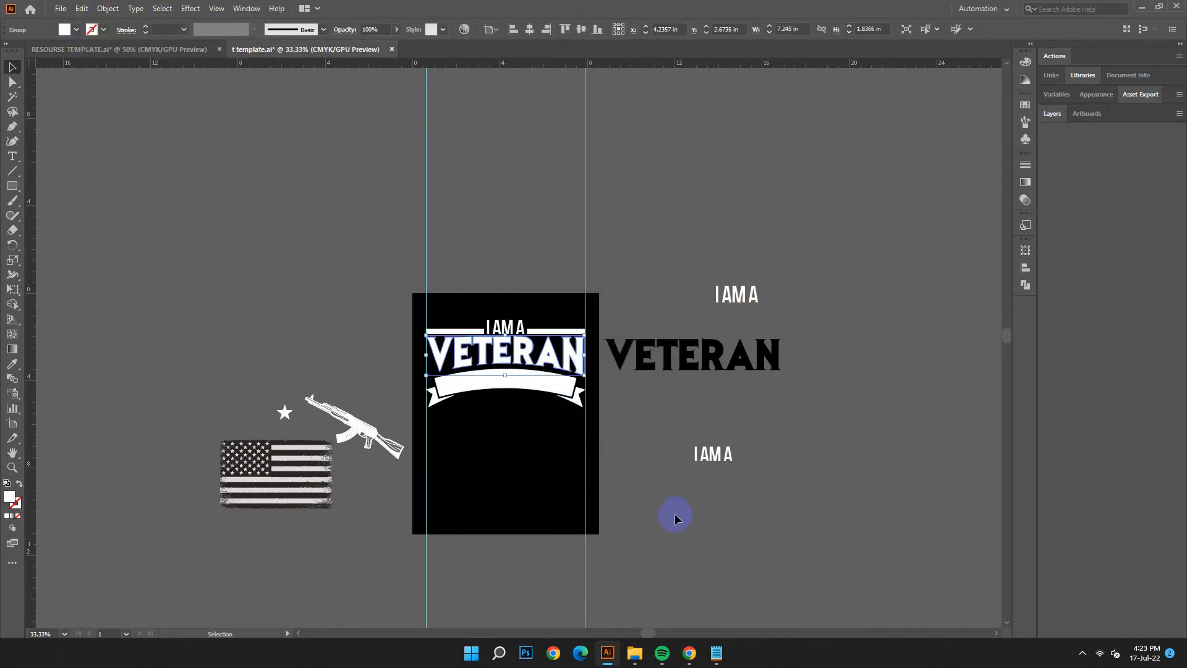
left_click(643, 496)
- Place the white star just below the ribbon banner and centre it horizontally on the artboard
scroll(643, 496, "down", 3)
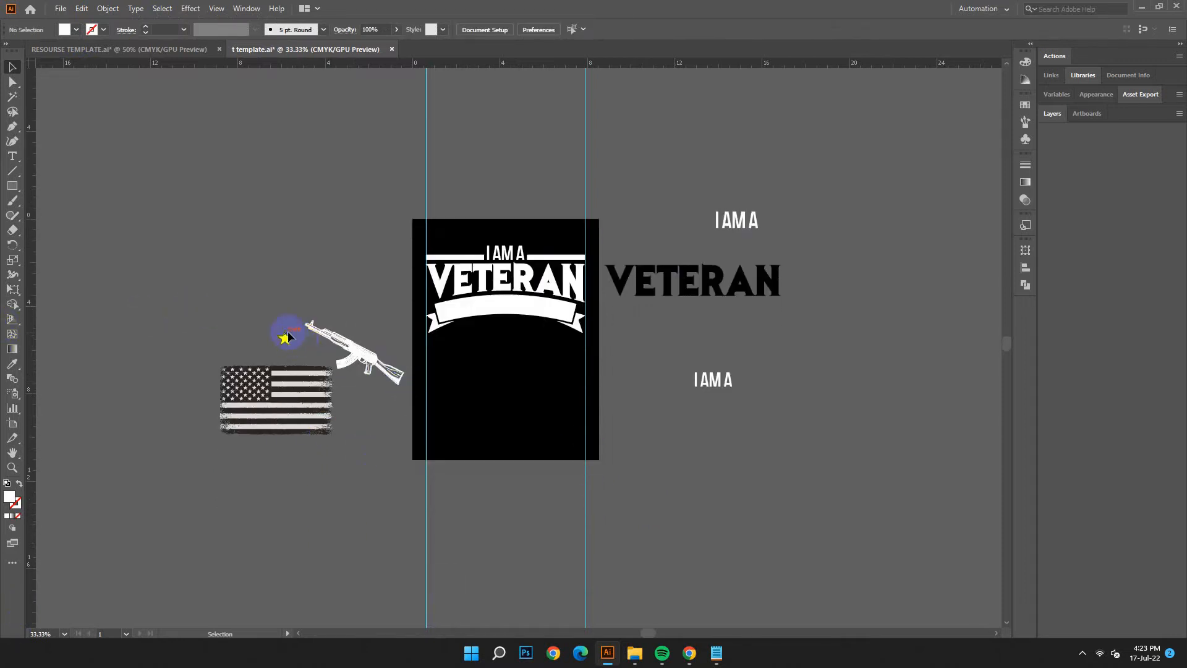
left_click_drag(285, 342, 499, 335)
left_click(532, 33)
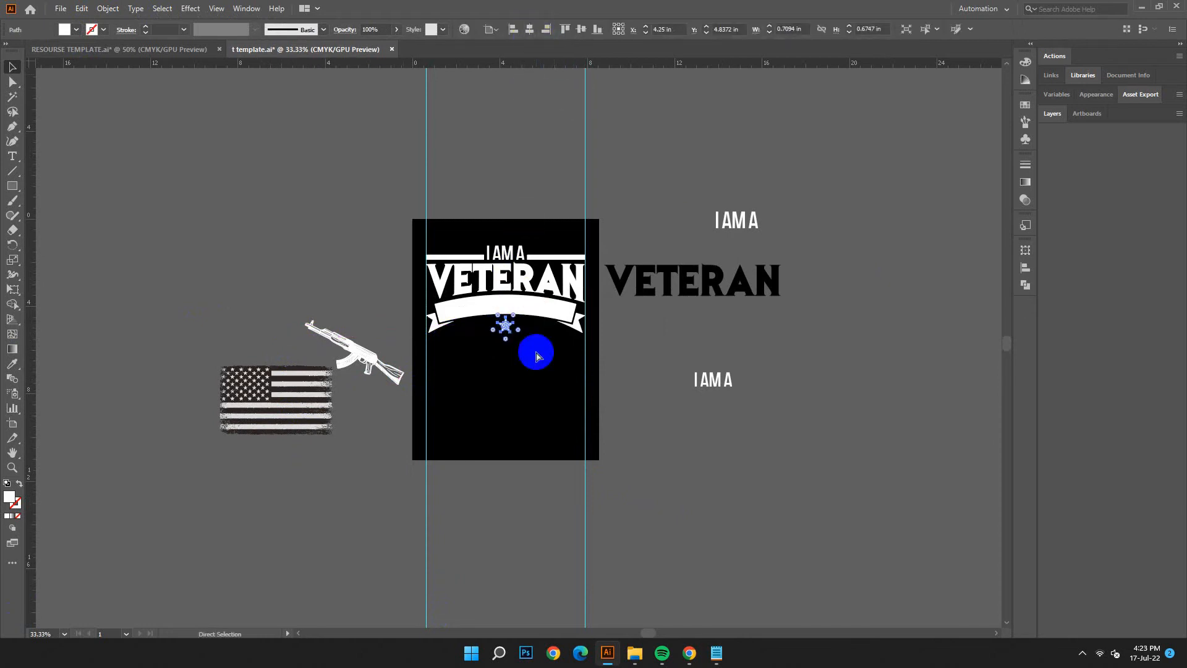
key("ctrl+plus")
key("ctrl+plus")
- Add a smaller copy of the star on each side of the centre star and select all three
left_click(507, 410)
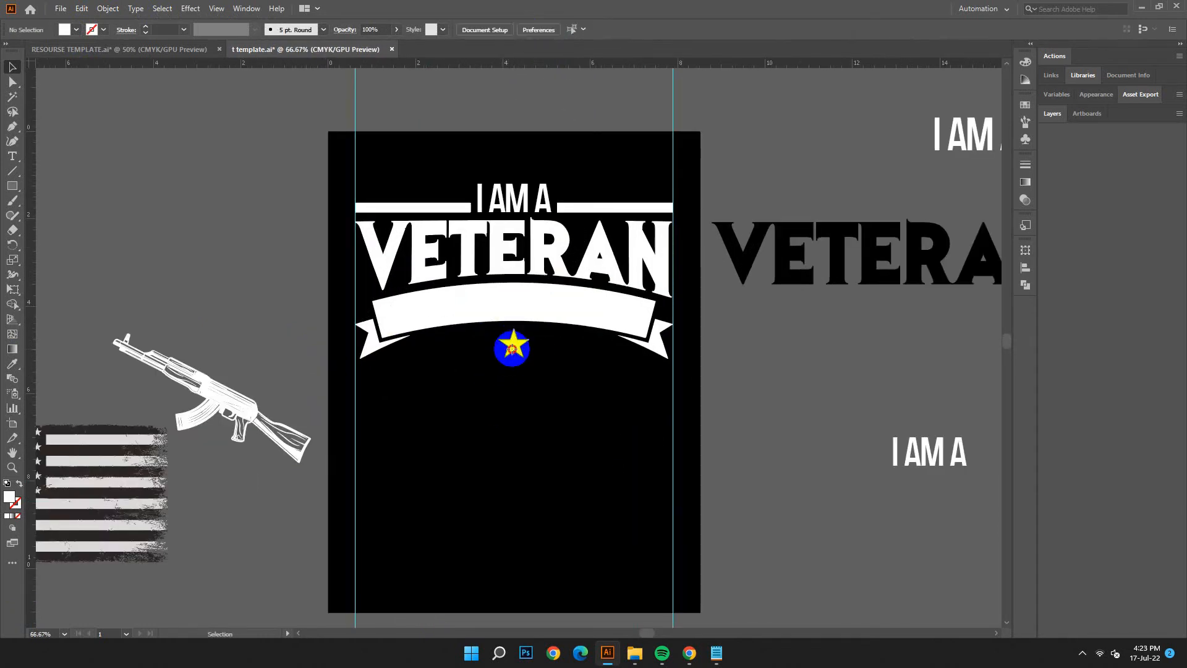
left_click_drag(506, 343, 555, 345)
left_click_drag(450, 328, 587, 395)
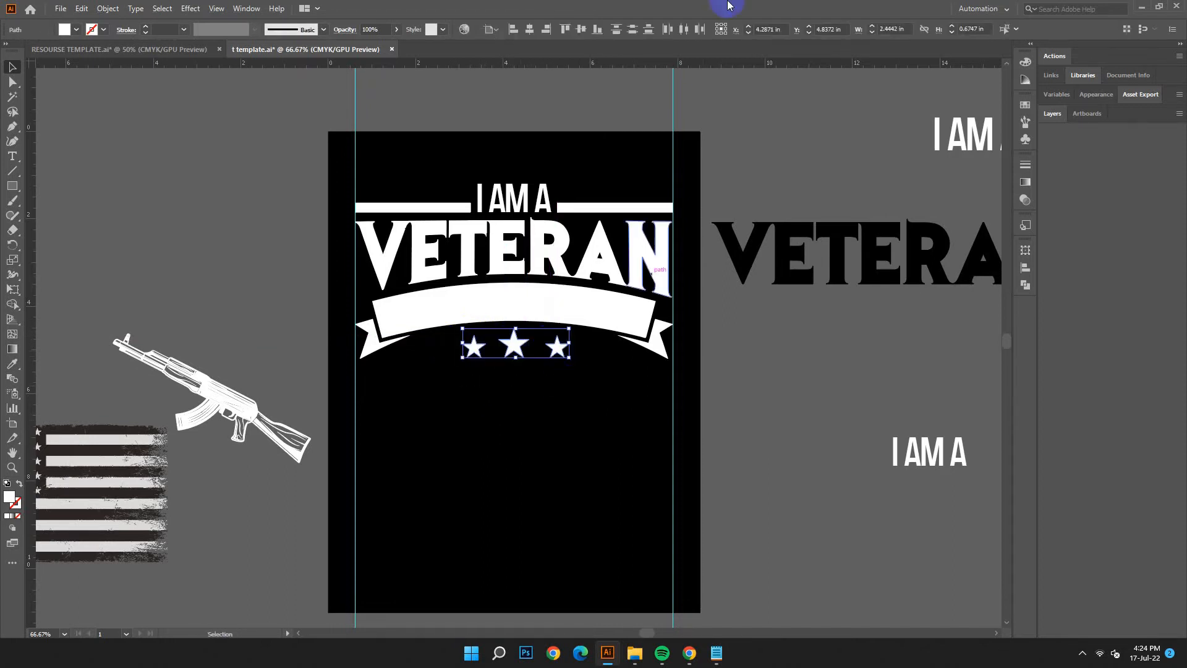
- Try distributing the three stars horizontally relative to the artboard and undo it
left_click(693, 30)
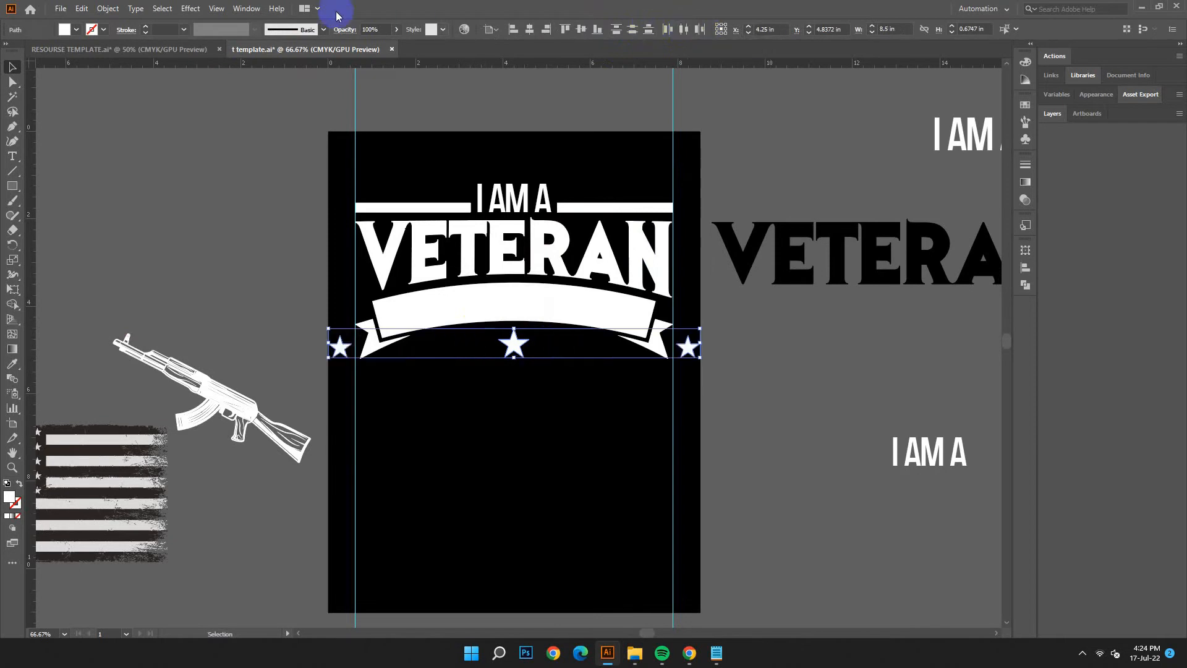
left_click(81, 8)
left_click(96, 19)
- Distribute the three stars horizontally relative to the selection and scale them together down to about 1.87 in wide
left_click(490, 30)
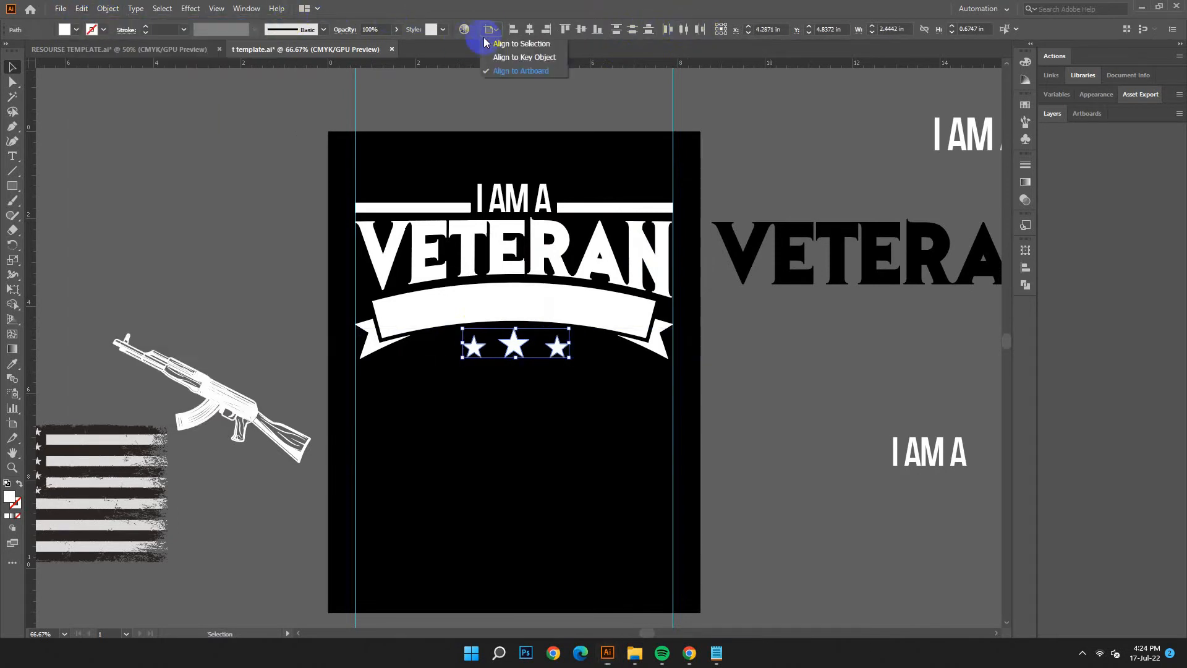
left_click(526, 45)
left_click(691, 29)
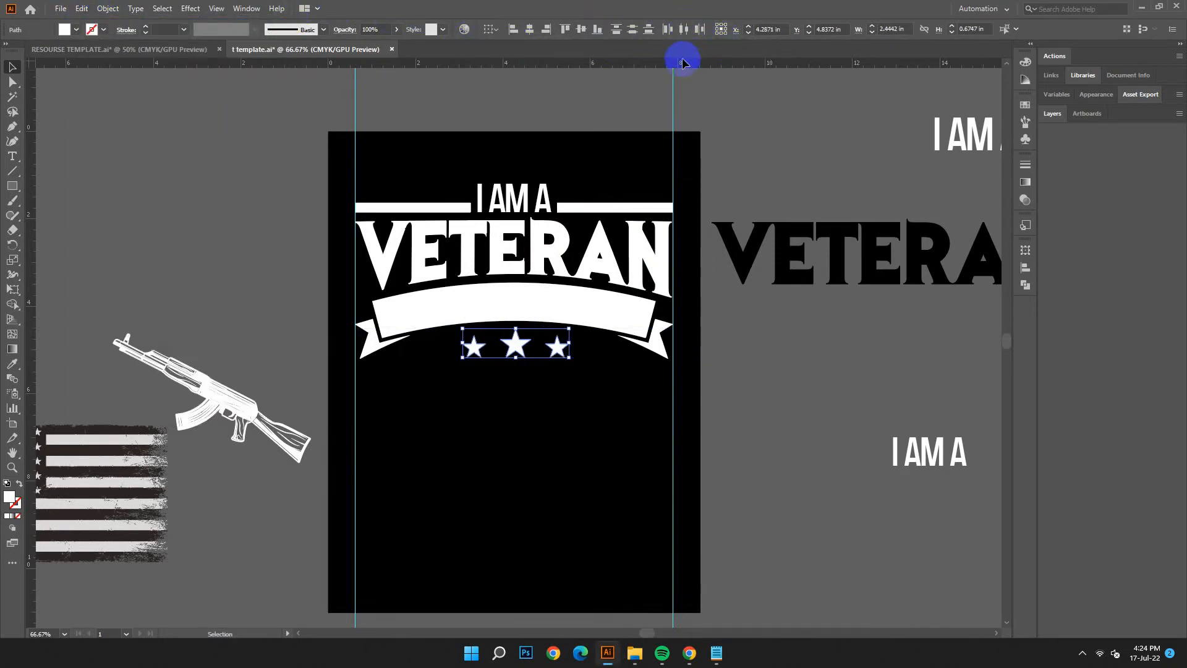
left_click(536, 158)
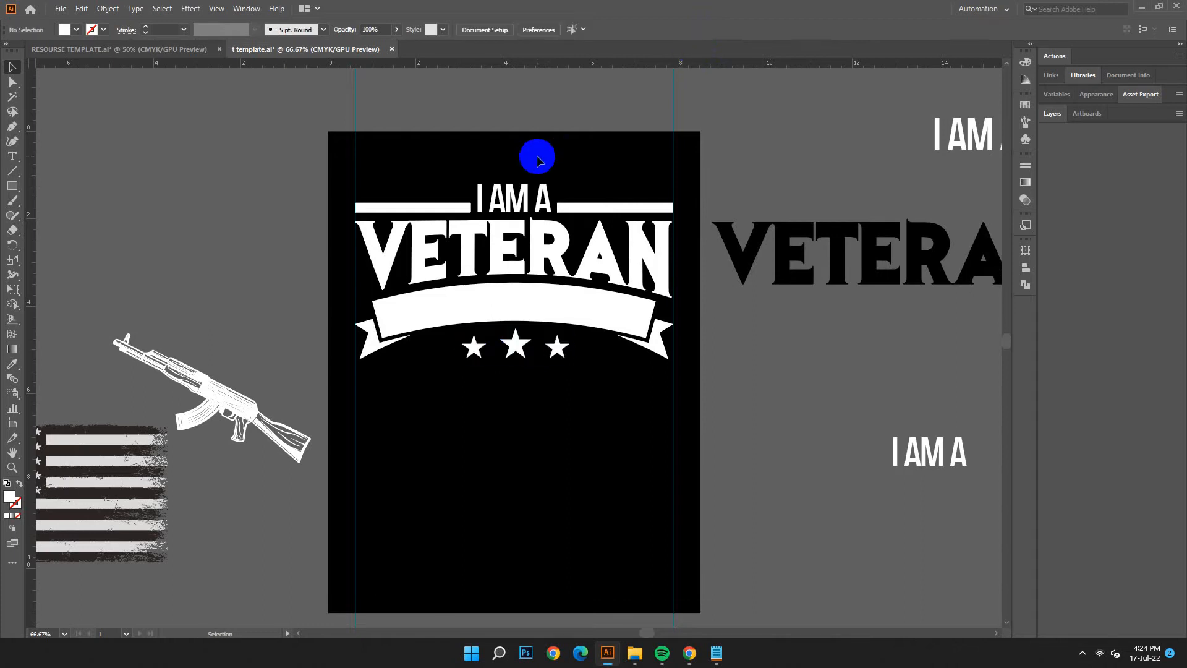
left_click(515, 356)
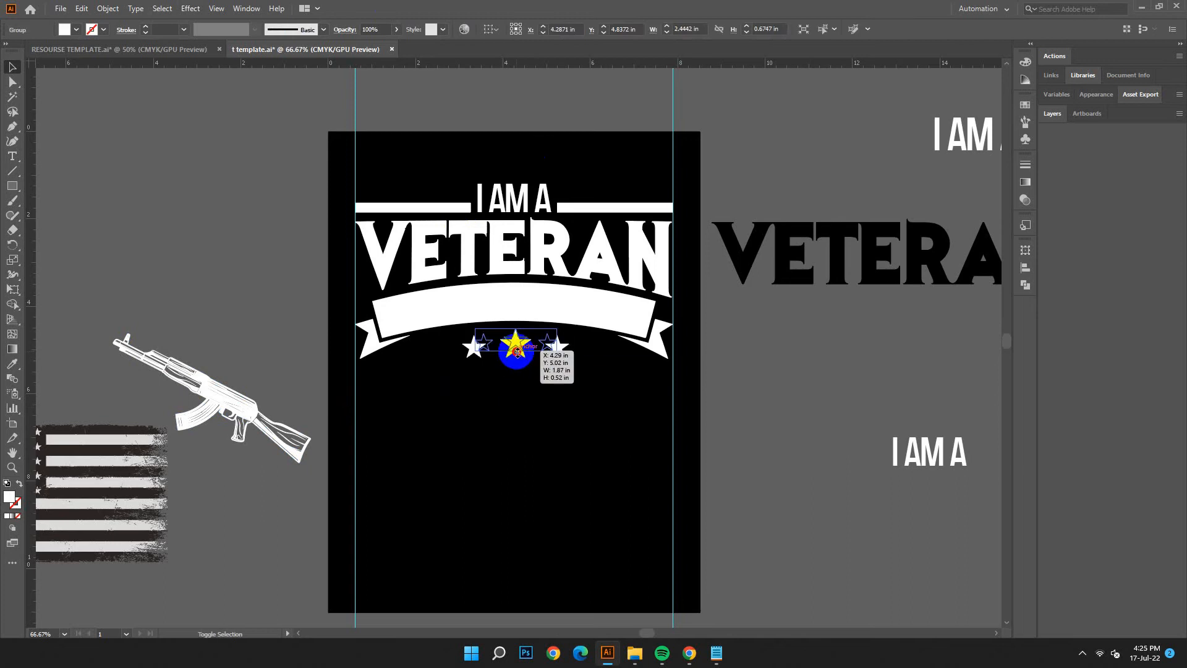
left_click(433, 461)
- Place the distressed American flag below the stars and enlarge it to about 7.26 in wide between the guides
left_click_drag(131, 465, 553, 426)
left_click(646, 400)
scroll(634, 461, "down", 4)
left_click_drag(515, 330, 505, 319)
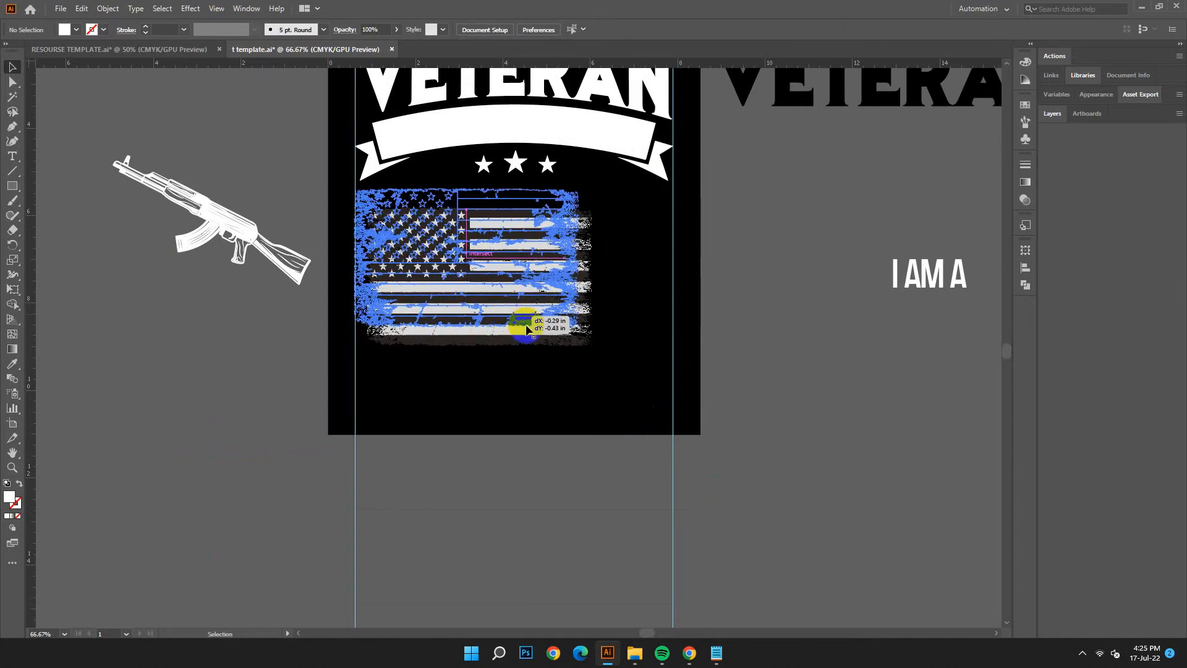
left_click_drag(578, 326, 673, 392)
left_click(790, 402)
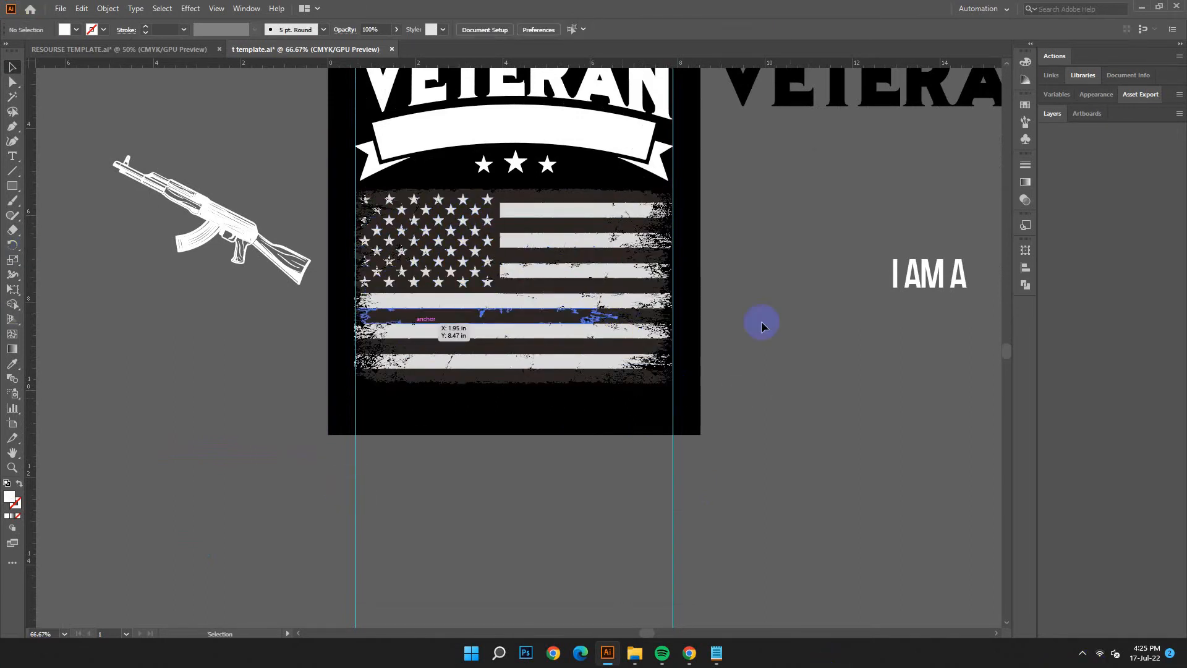
- Centre the group of three stars horizontally on the artboard and enlarge it slightly
scroll(671, 374, "up", 3)
left_click_drag(552, 305, 546, 302)
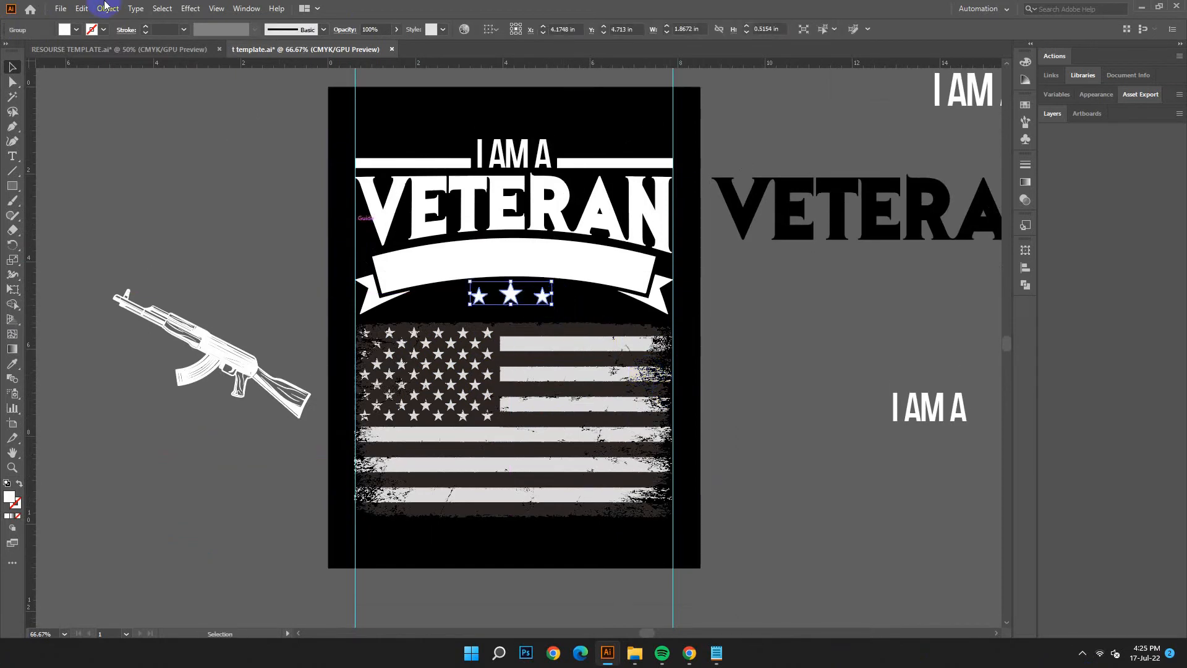
left_click(494, 31)
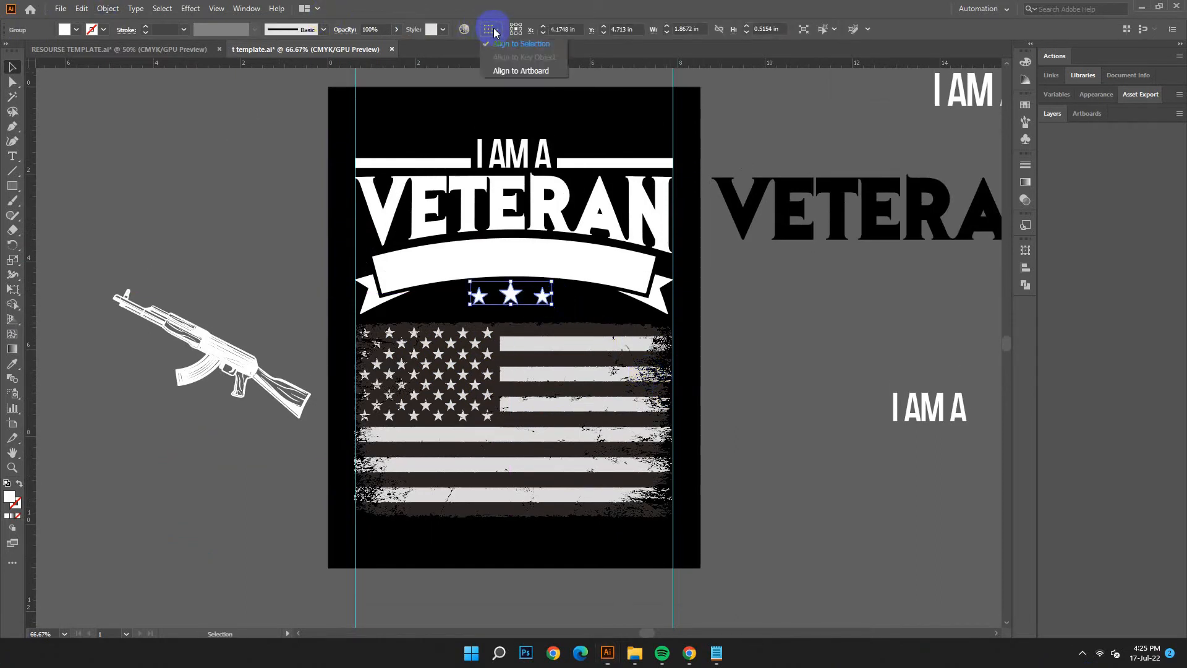
left_click(508, 70)
left_click(529, 29)
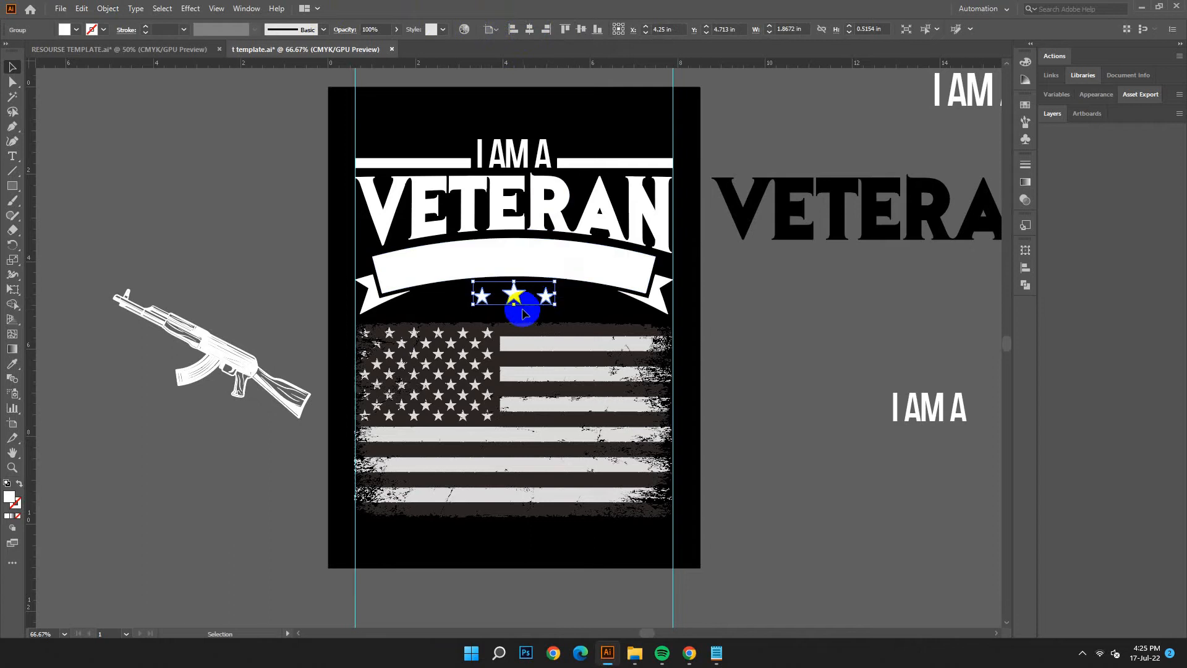
left_click_drag(519, 305, 512, 300)
- Move the flag up slightly, closer to the stars and banner
left_click(546, 401)
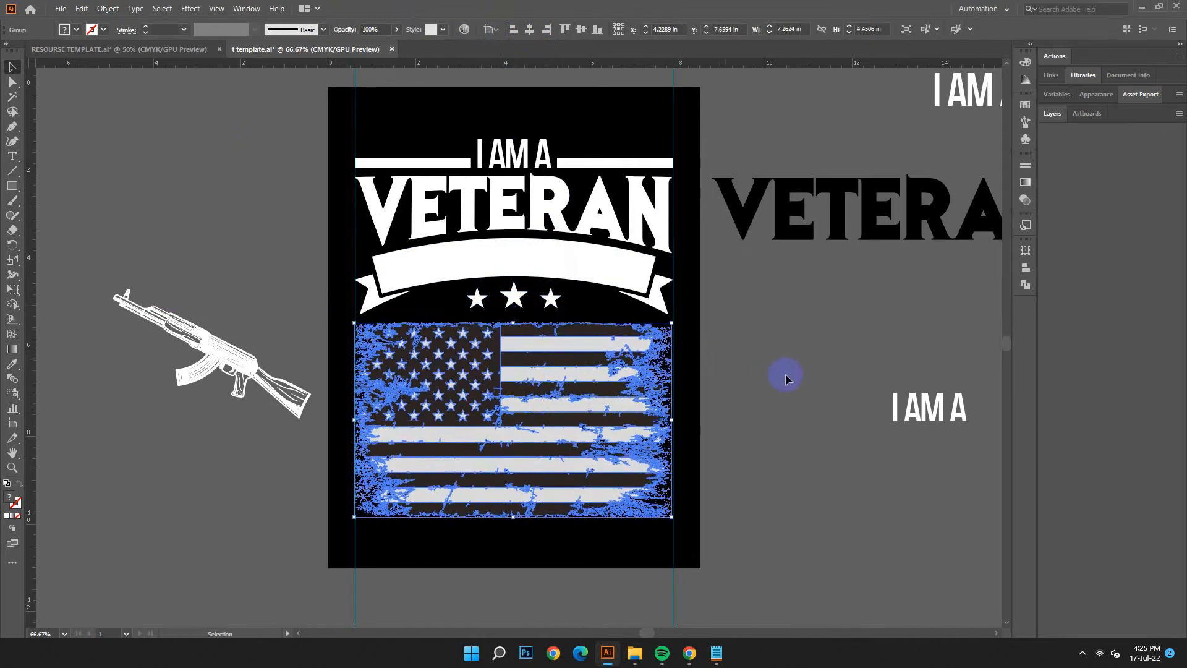
key("shift+Up")
key("shift+Up")
left_click(702, 397)
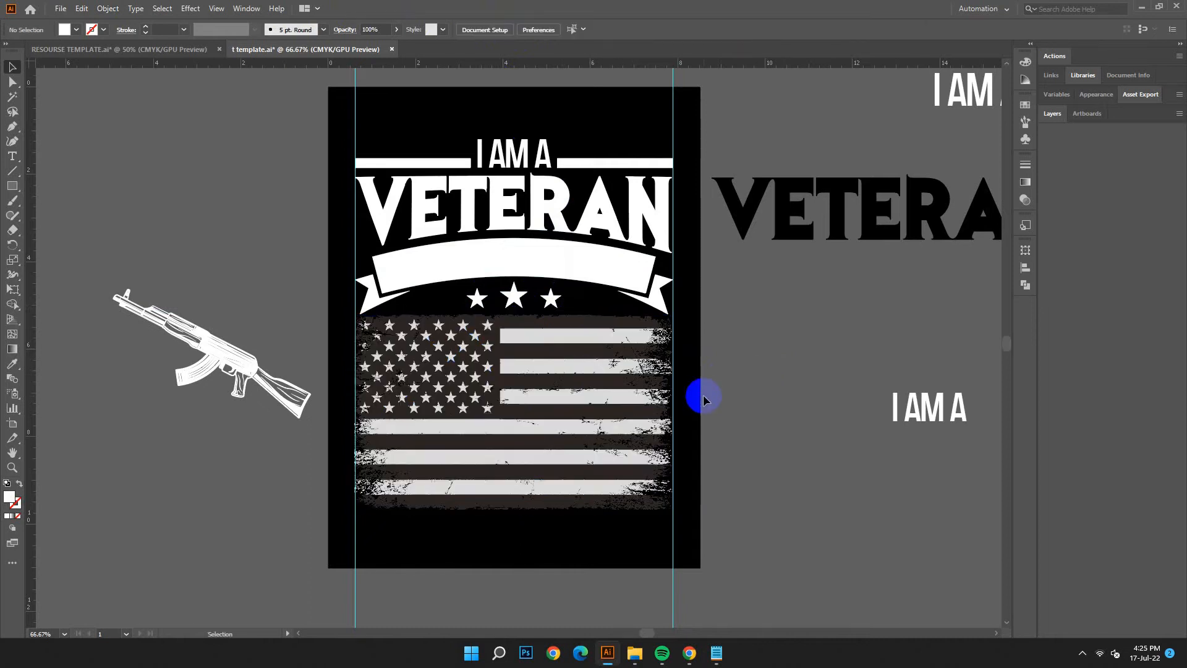
- Place the rifle graphic over the flag at its original size, undoing a trial resize
scroll(708, 396, "down", 2)
left_click_drag(271, 313, 532, 347)
left_click_drag(580, 381, 591, 382)
left_click(82, 10)
left_click(89, 25)
left_click(164, 220)
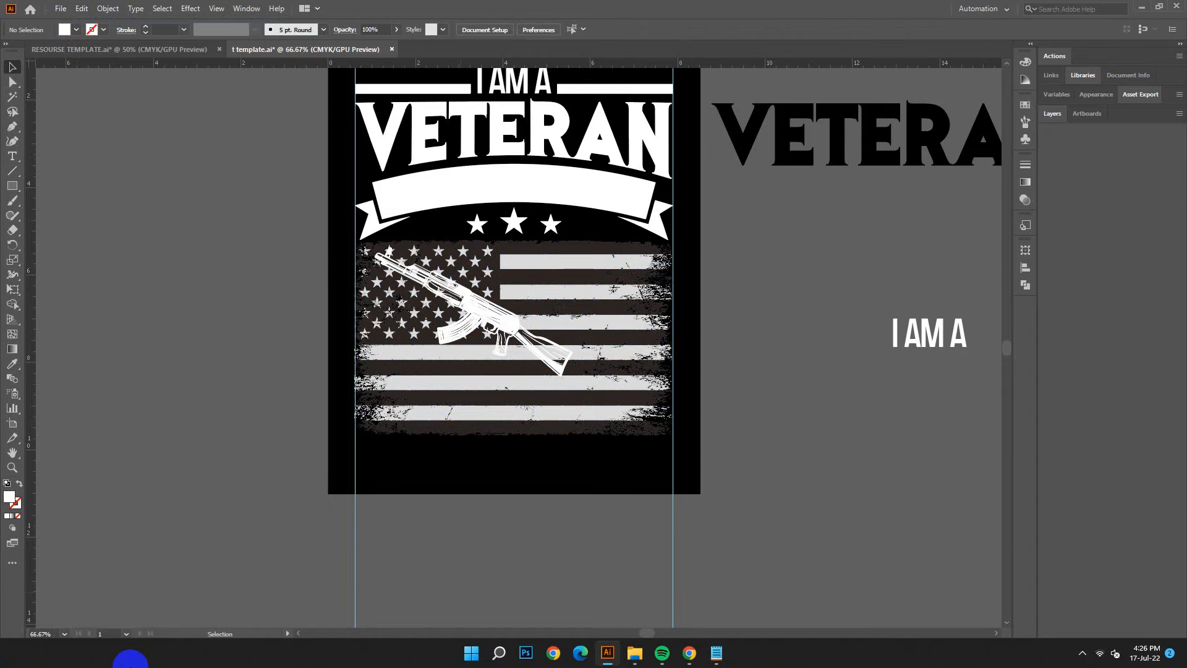
- Enlarge the rifle so it spans the flag diagonally from the star field to near the right guide
left_click(494, 318)
left_click_drag(573, 377, 681, 445)
left_click(730, 455)
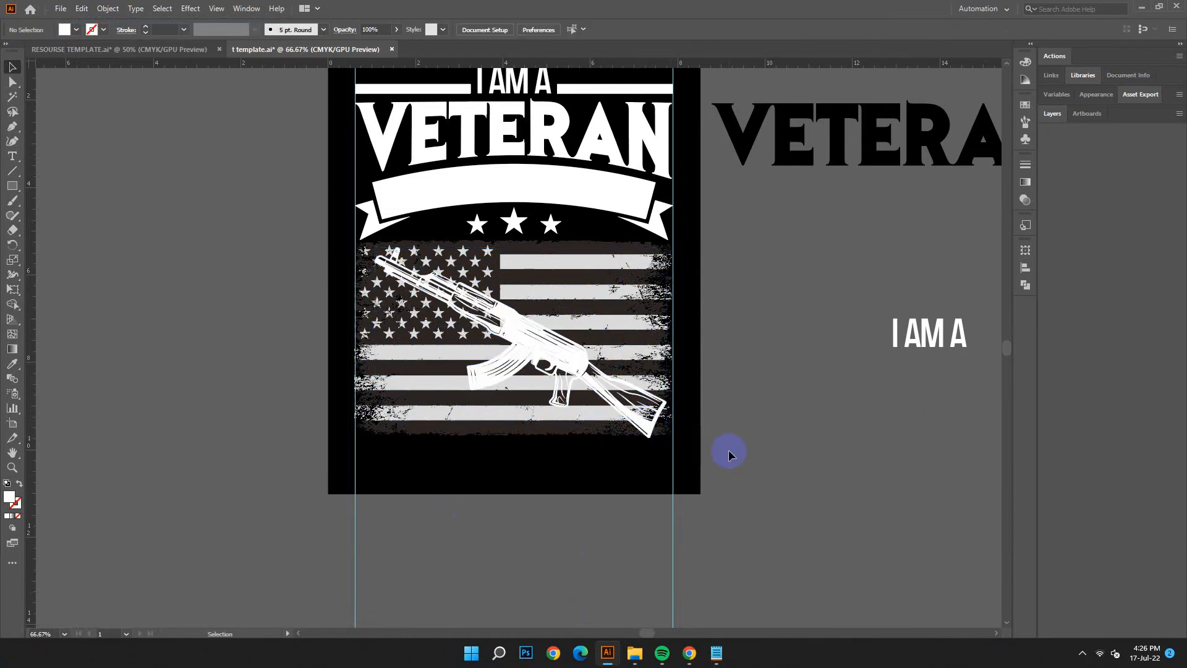
scroll(811, 325, "down", 2)
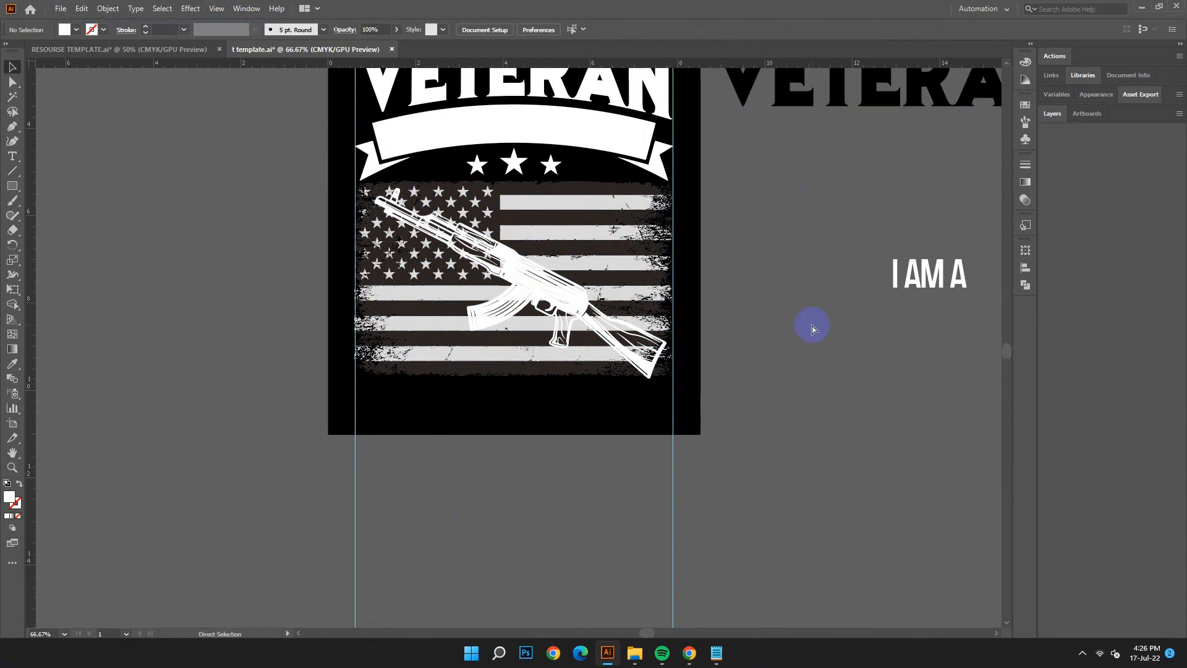
- Copy the line "MY OATH OF" from the design text document in Notepad
key("ctrl+minus")
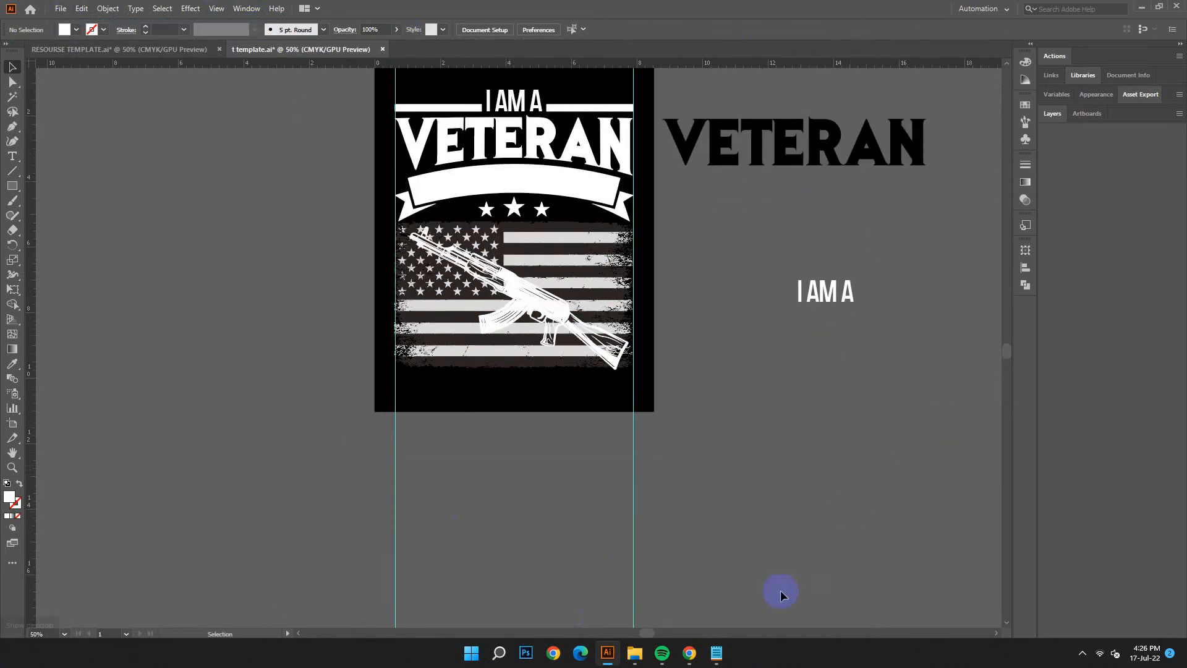
left_click(717, 652)
left_click(995, 501)
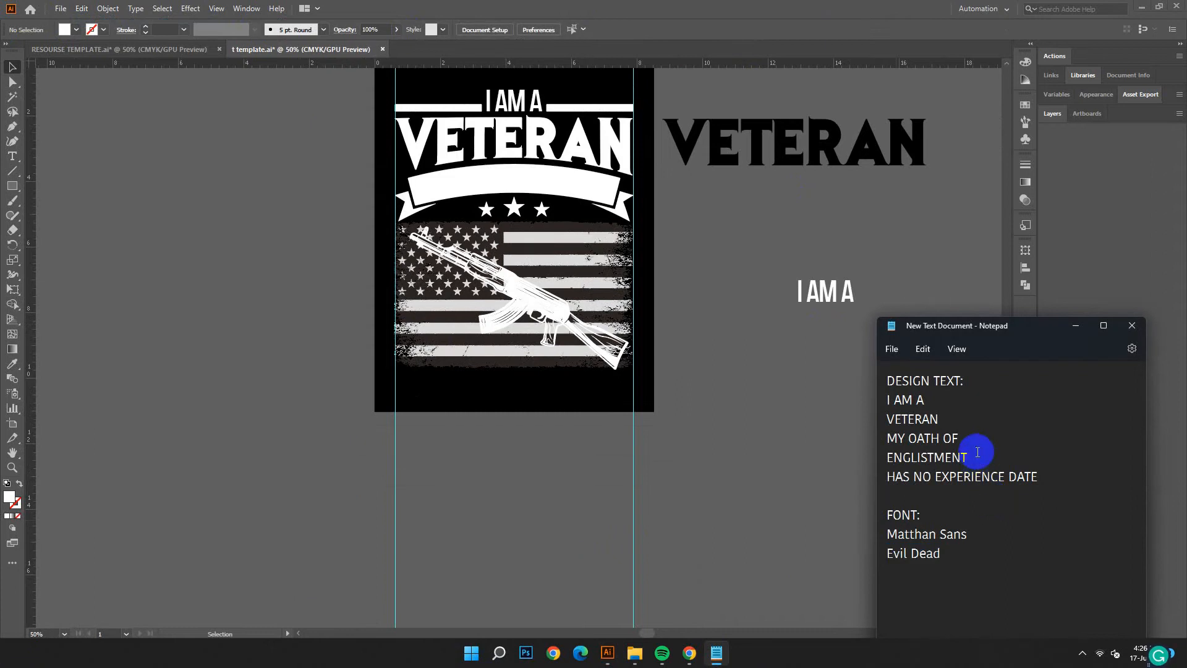
left_click_drag(961, 435, 885, 438)
right_click(921, 439)
left_click(937, 257)
left_click_drag(1076, 327, 1072, 333)
- Create a text object from the copied "MY OATH OF" and place it off the artboard below the spare "I AM A" text
left_click(13, 156)
left_click(121, 172)
left_click(14, 67)
left_click_drag(141, 175, 260, 351)
left_click(13, 156)
left_click_drag(394, 339, 128, 348)
left_click(81, 8)
left_click(103, 83)
key("Escape")
left_click_drag(247, 351, 797, 376)
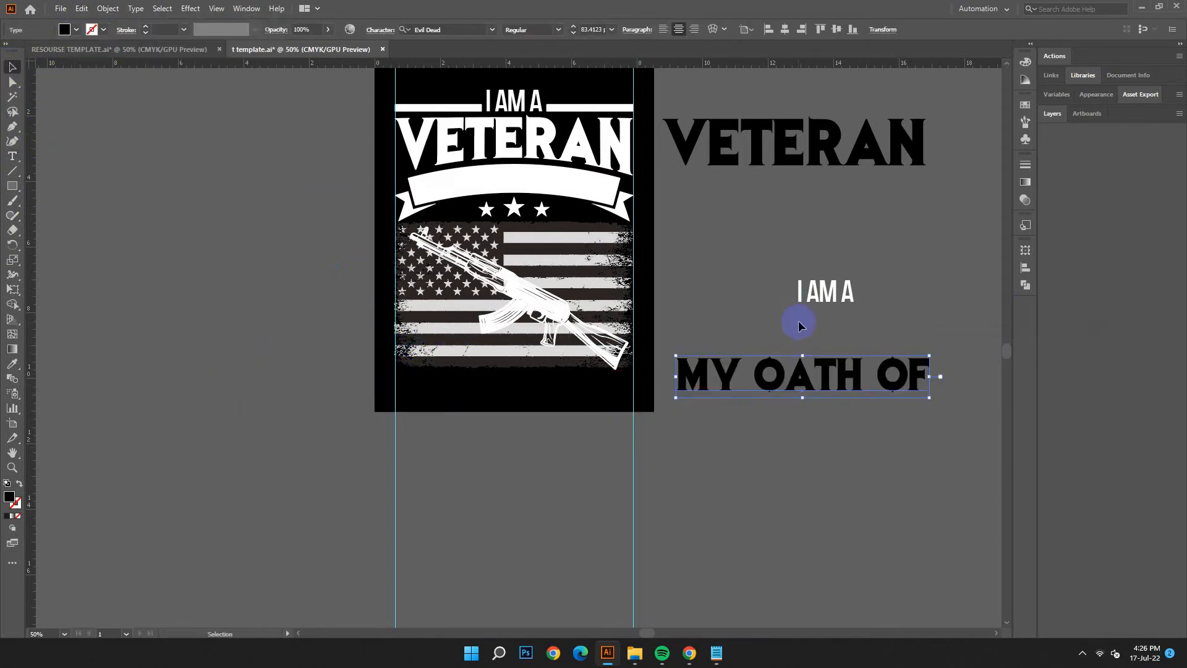
- Match the "MY OATH OF" text to the style of the spare "I AM A" with the Eyedropper, and fill it with black
left_click(13, 363)
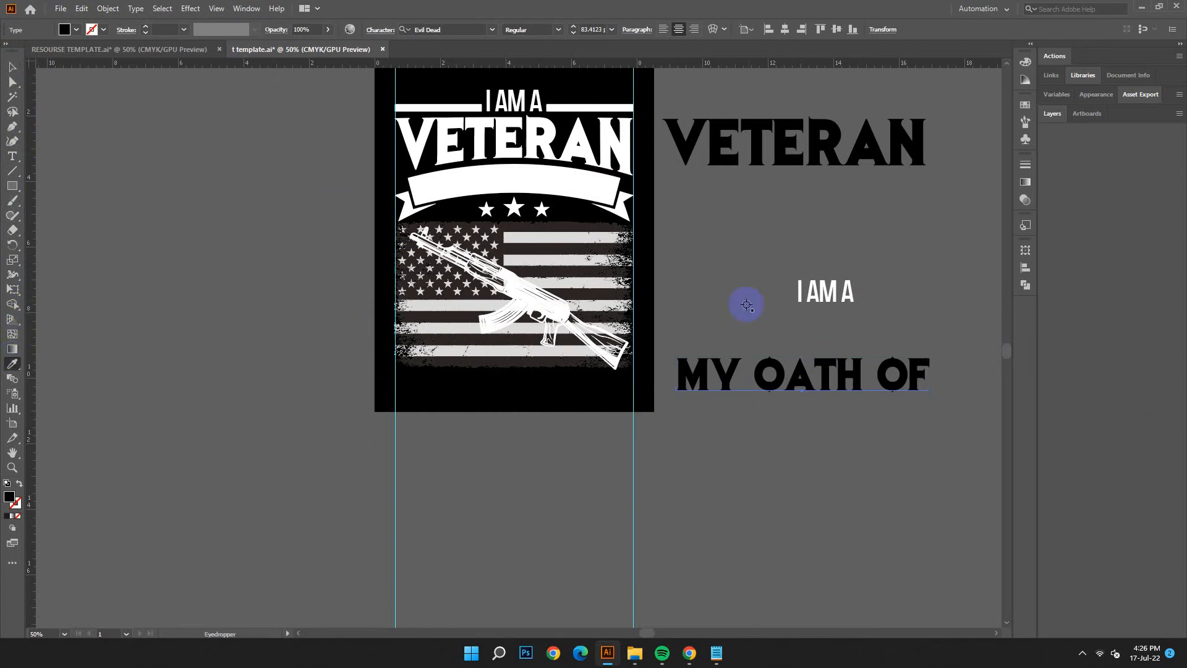
left_click(813, 296)
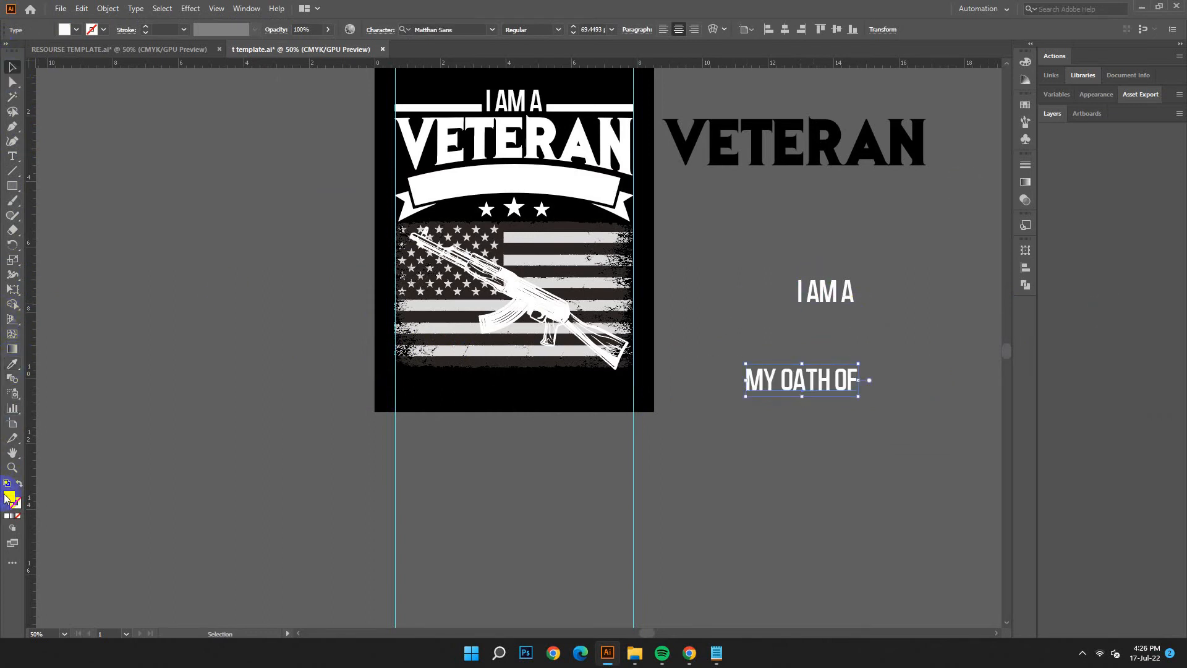
double_click(8, 497)
left_click(198, 394)
left_click(480, 256)
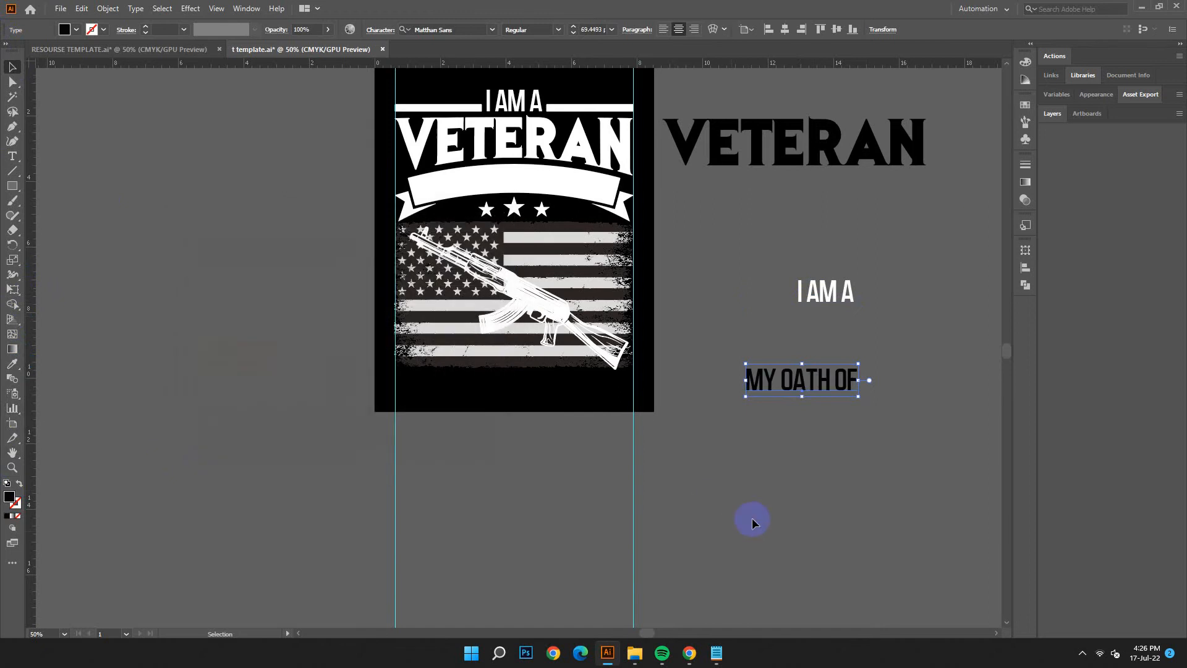
- Place "MY OATH OF" on the ribbon banner and centre it horizontally on the artboard
left_click_drag(776, 375, 484, 180)
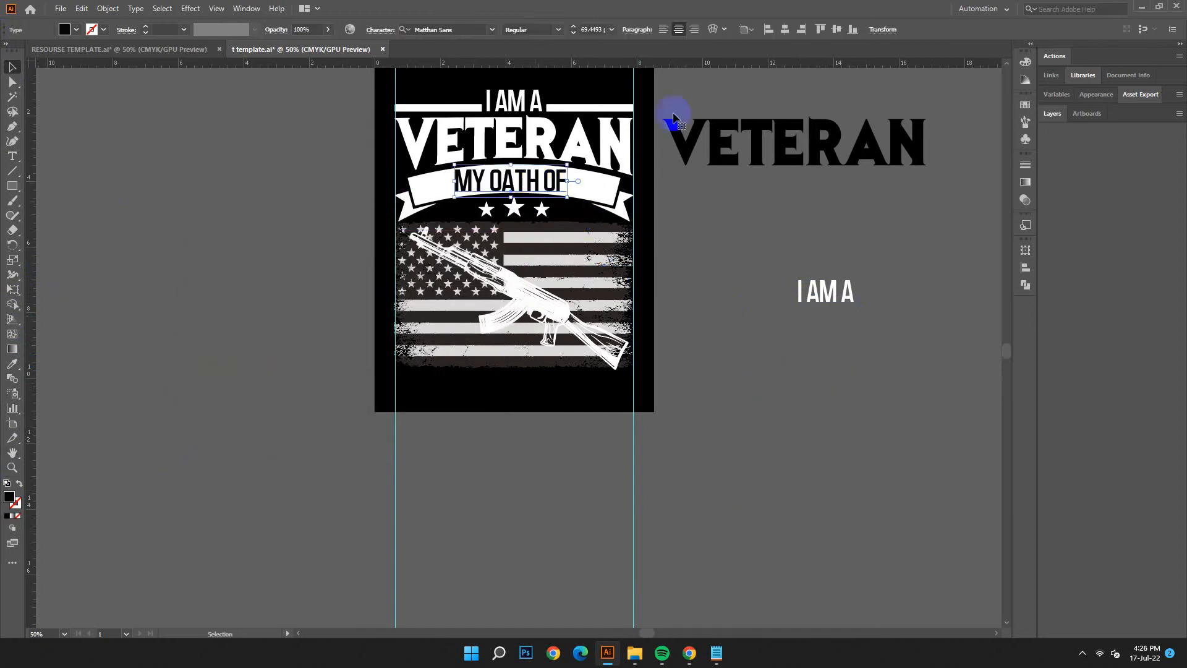
left_click(712, 29)
left_click(1071, 480)
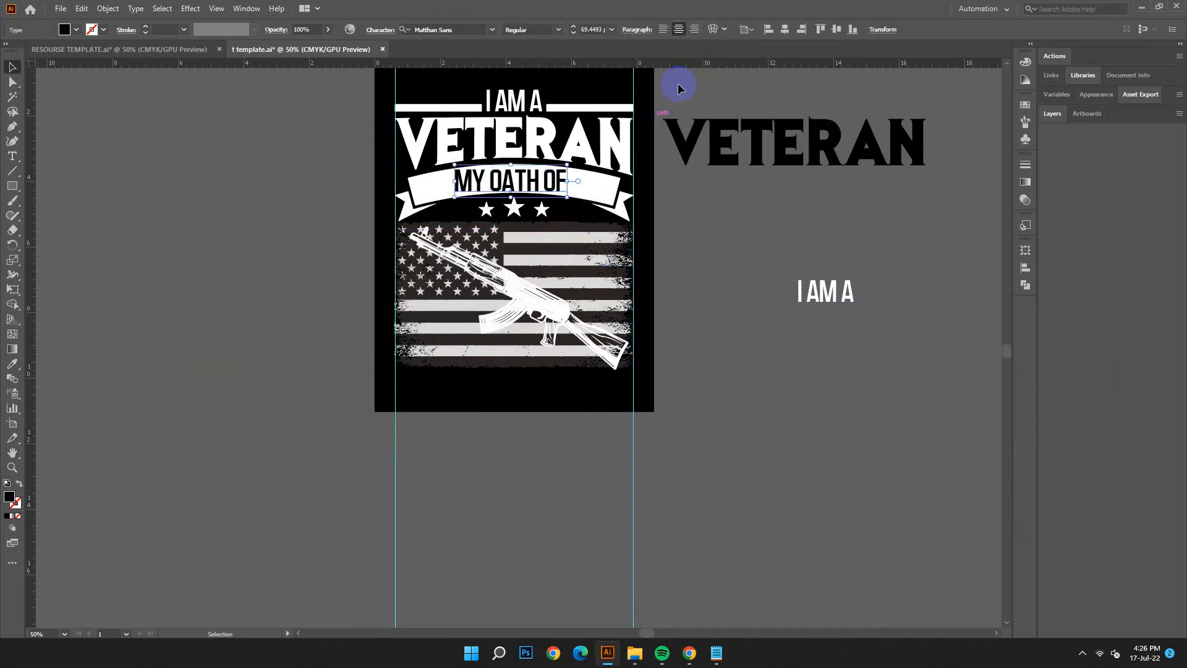
left_click(783, 29)
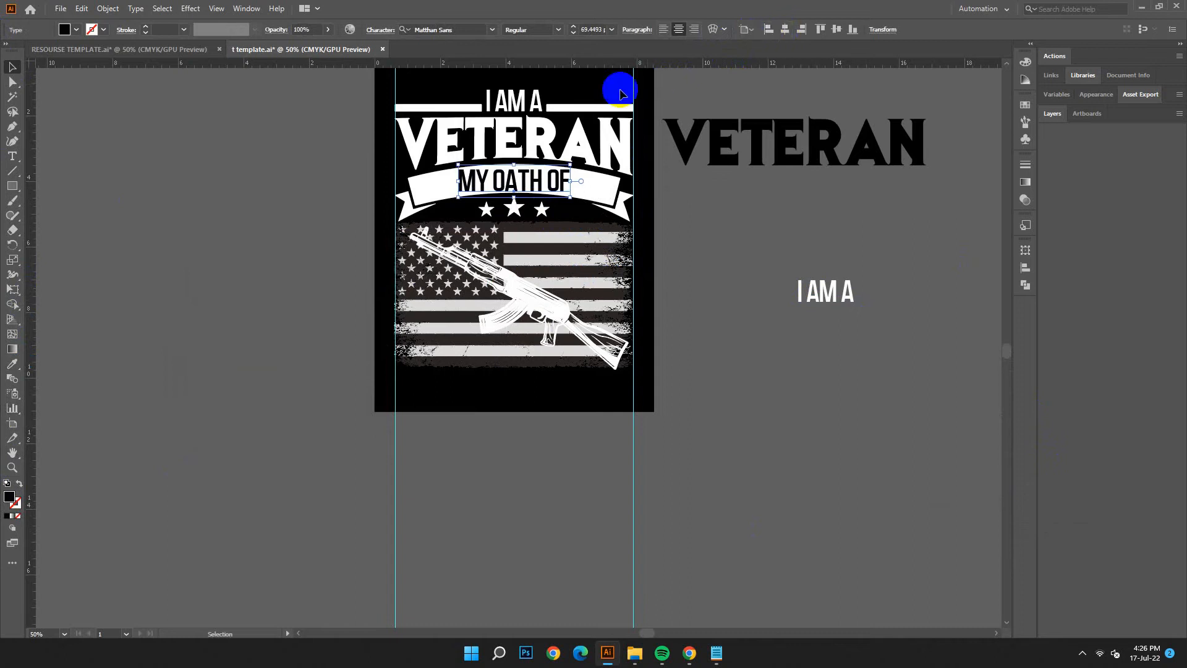
- Warp the banner text "MY OATH OF" with a horizontal Arc at 8% bend
left_click(711, 29)
left_click(953, 362)
left_click(956, 346)
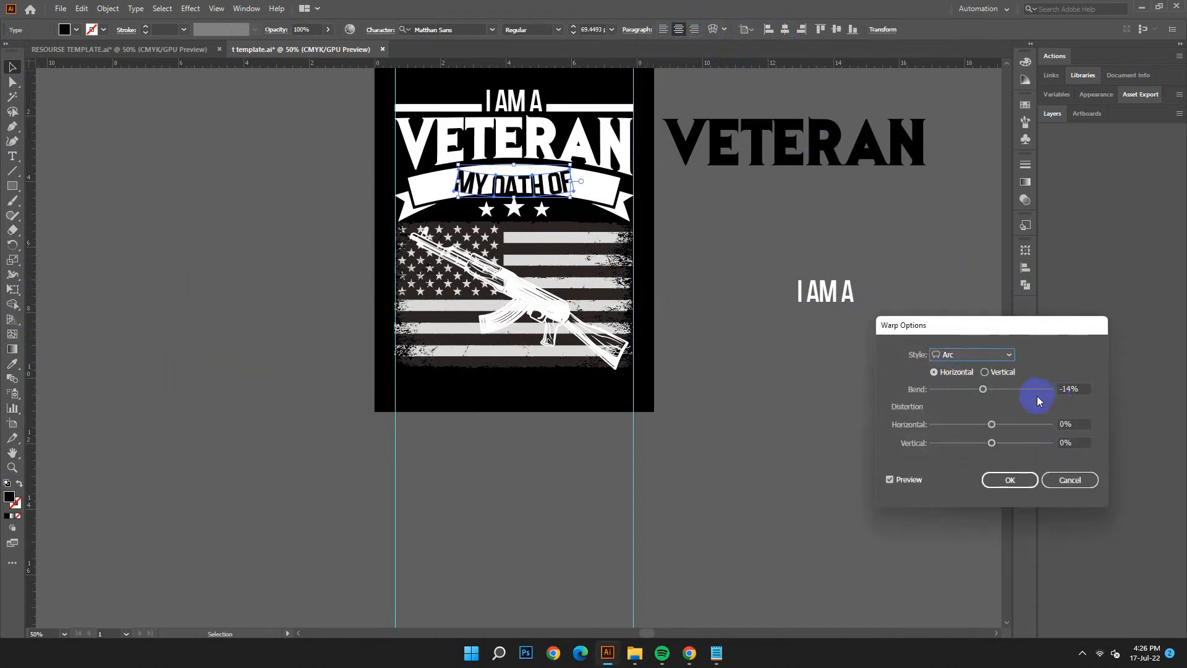
scroll(1073, 387, "up", 20)
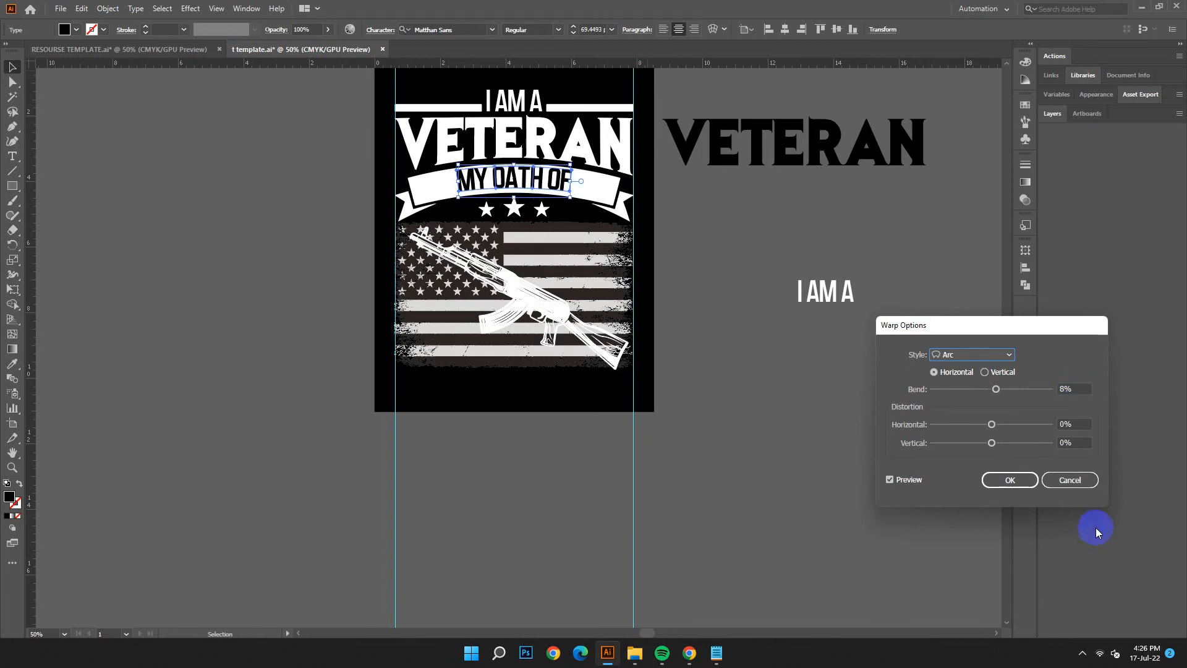
left_click(1011, 480)
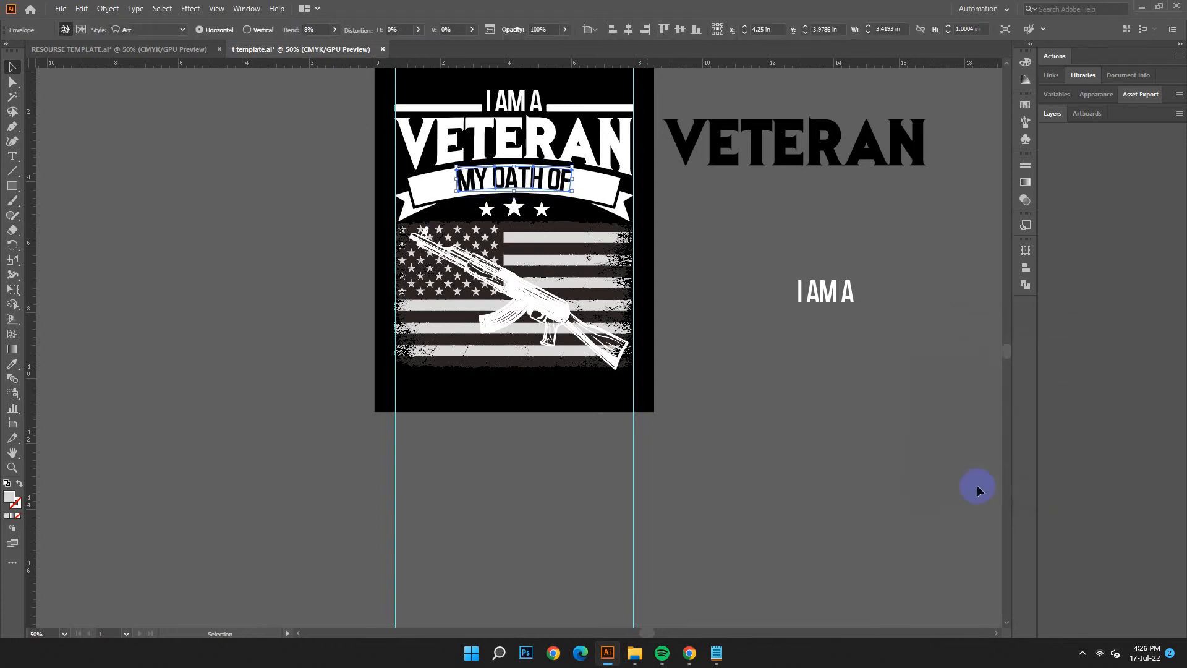
left_click(868, 438)
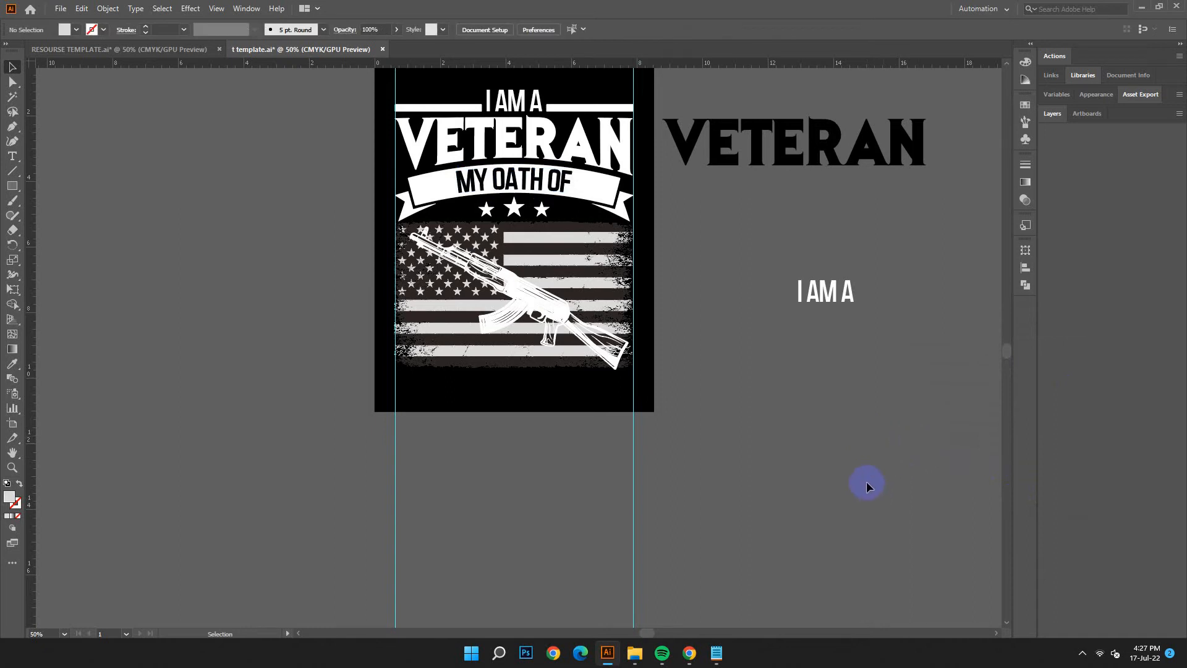
- Copy the line "ENGLISTMENT" from the design text document in Notepad
left_click(717, 653)
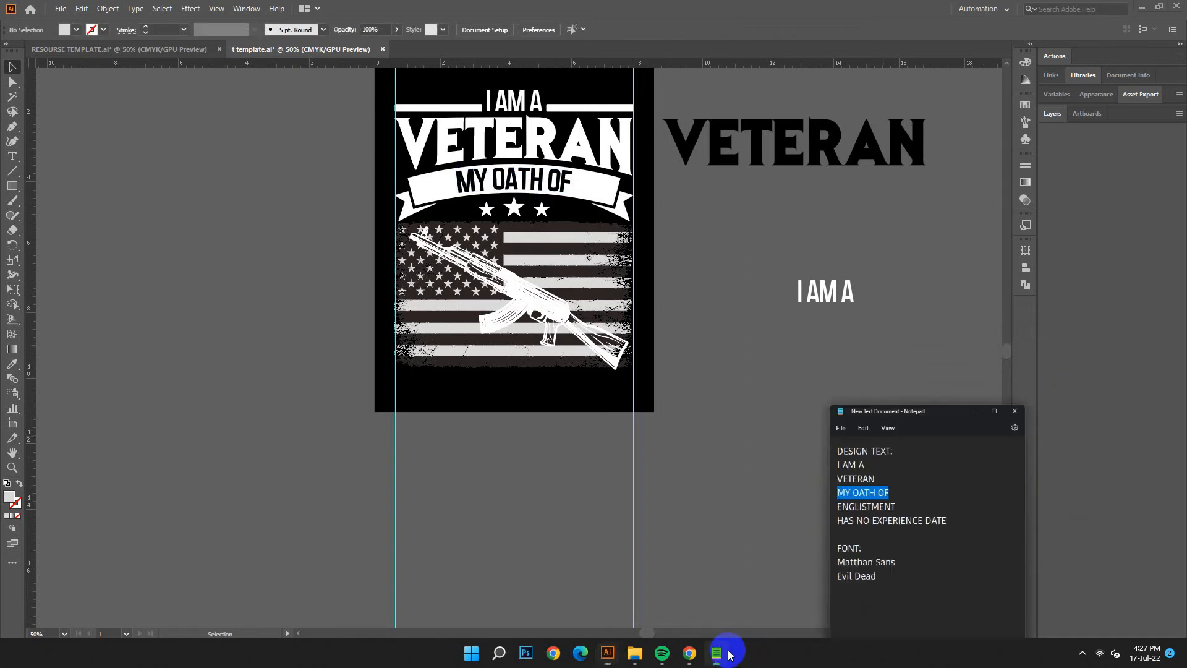
left_click(994, 494)
left_click_drag(976, 450, 872, 452)
right_click(924, 452)
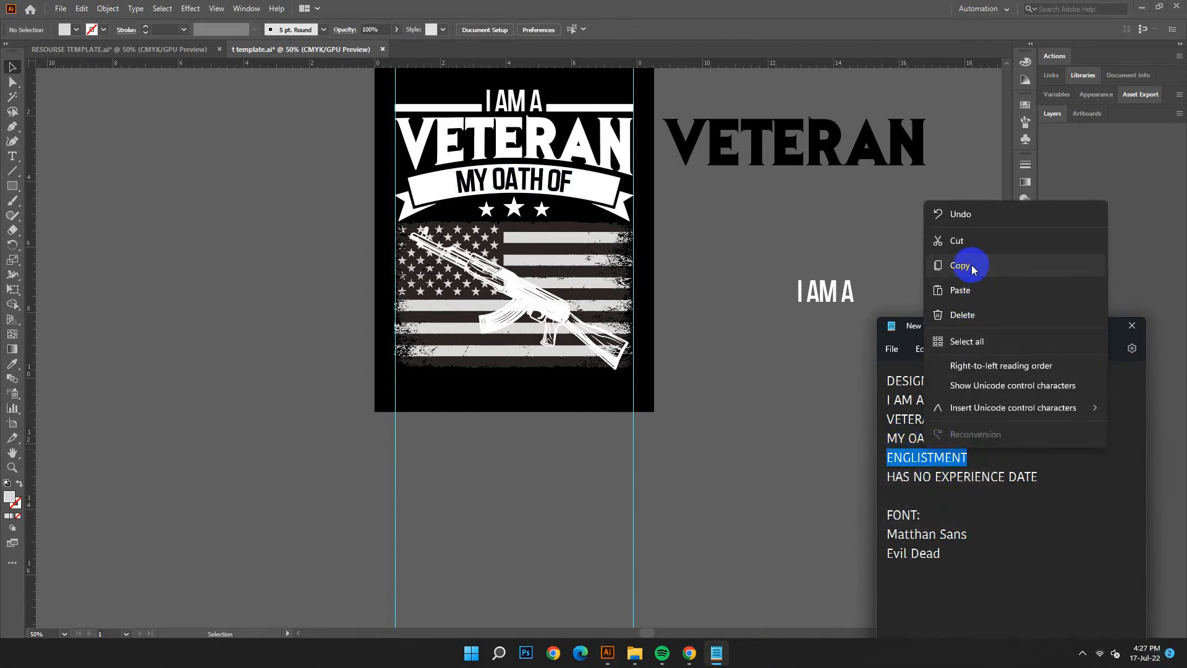
left_click(971, 265)
left_click(1076, 325)
- Duplicate the spare black "VETERAN" text further down and replace the copy's wording with "ENGLISTMENT"
left_click_drag(907, 158, 910, 456)
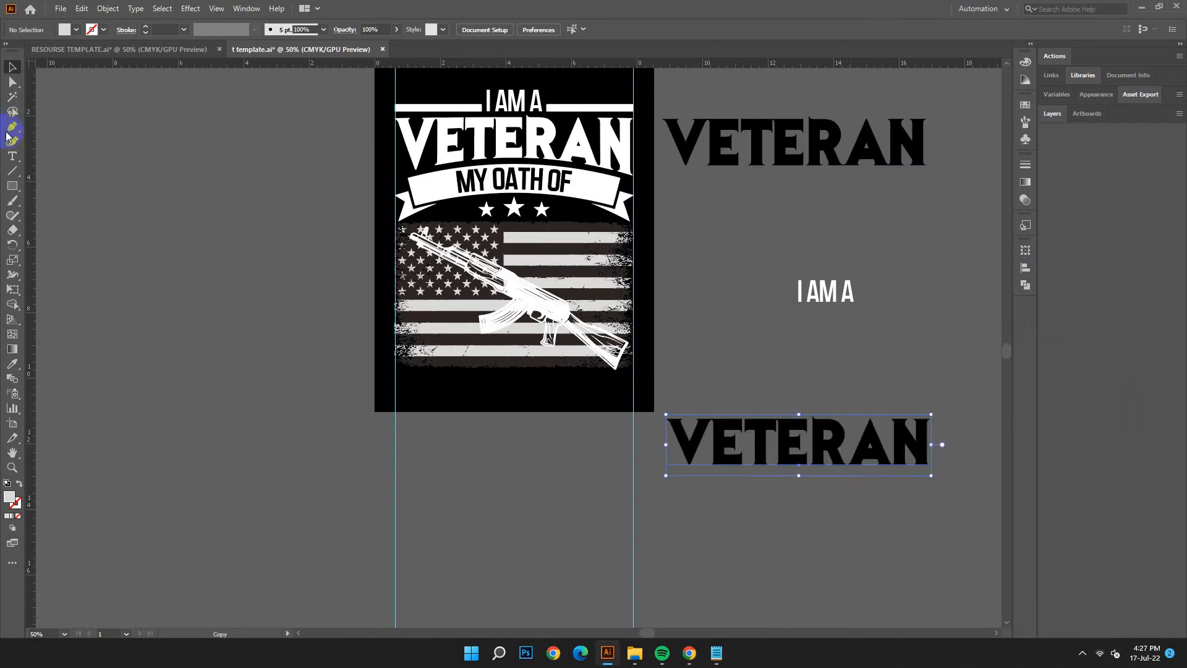
left_click(13, 156)
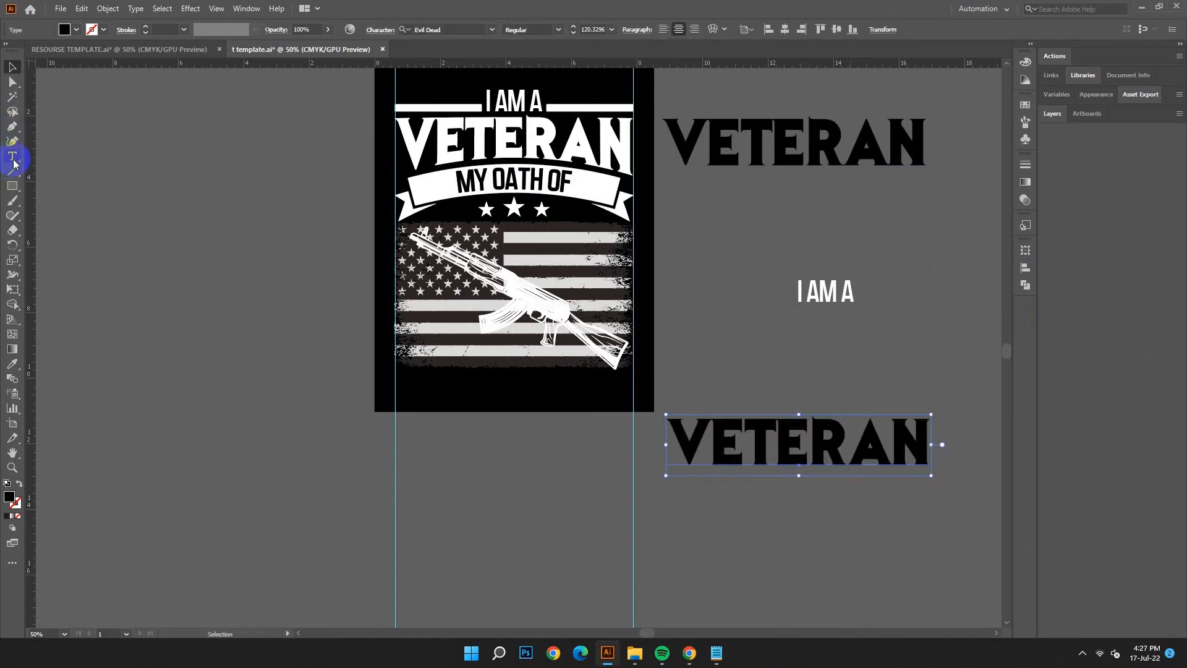
double_click(925, 443)
left_click(82, 9)
left_click(118, 83)
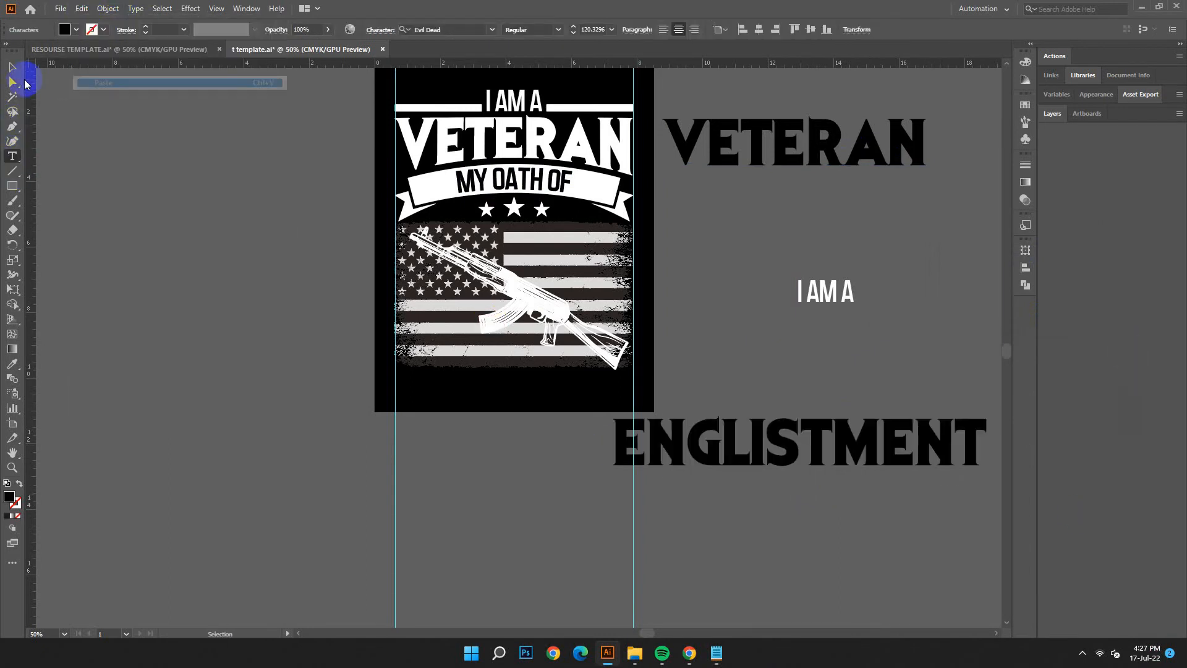
key("Escape")
- Move "ENGLISTMENT" to just below the artboard and fill it with white (FFFFFF)
left_click_drag(700, 458, 425, 474)
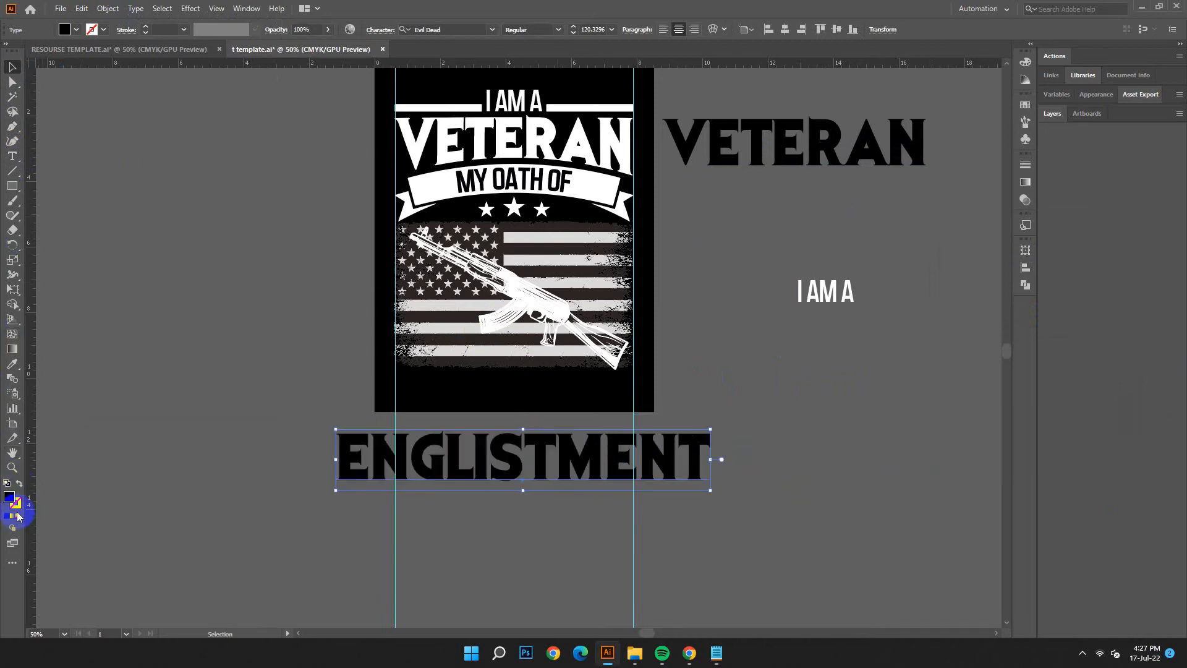
double_click(7, 497)
type("ffffff")
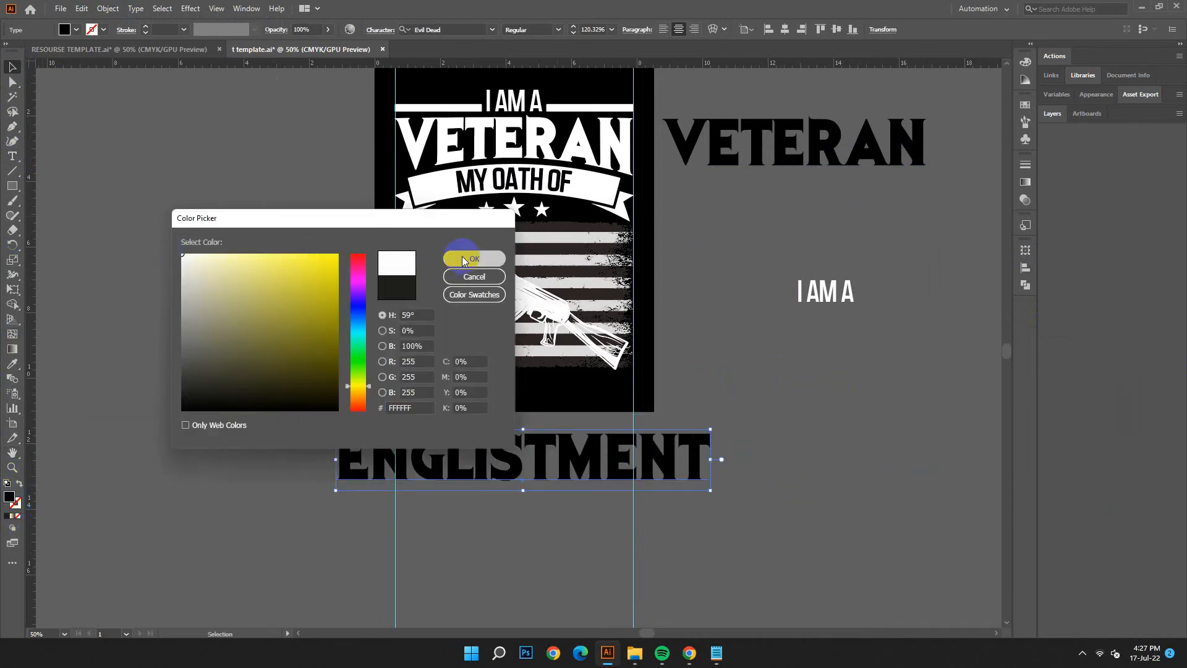
left_click(476, 257)
- Position "ENGLISTMENT" directly under the flag, scale it to span between the two guides, and convert it to outlines
left_click_drag(526, 494, 476, 383)
left_click(543, 522)
left_click_drag(549, 398, 637, 424)
right_click(637, 424)
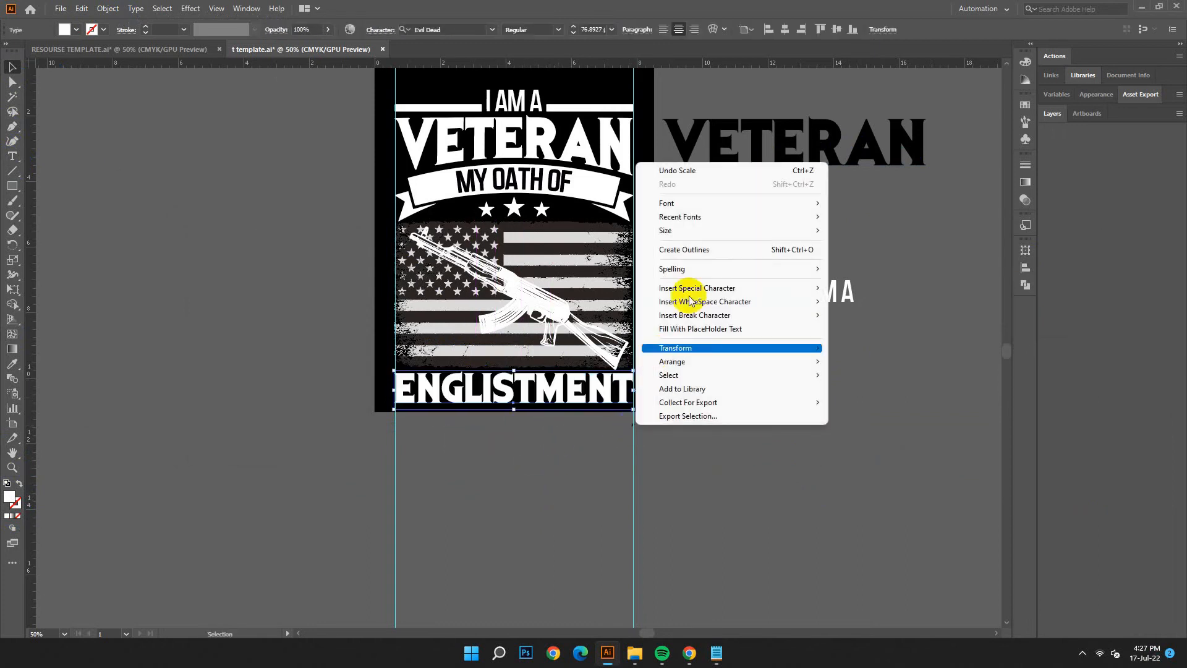
left_click(688, 250)
left_click(707, 491)
- Copy the line "HAS NO EXPERIENCE DATE" from the design text document in Notepad
scroll(707, 491, "down", 1)
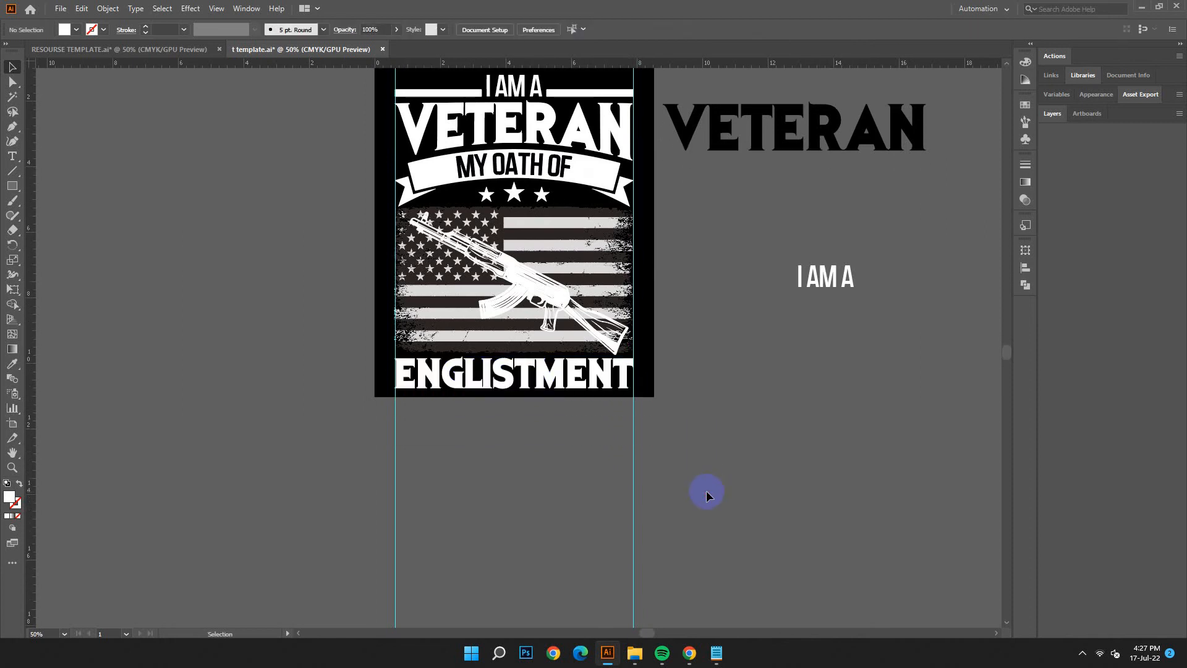
scroll(706, 491, "up", 4)
scroll(744, 370, "down", 3)
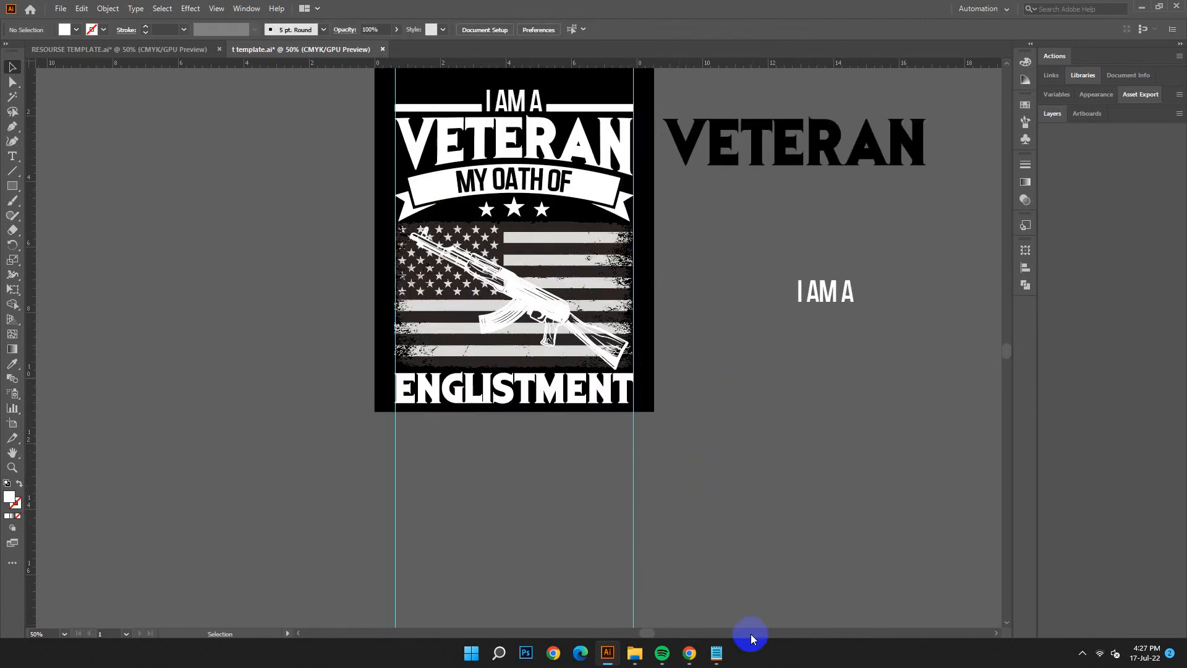
left_click(713, 653)
left_click_drag(1038, 475, 911, 473)
left_click(1049, 482)
left_click_drag(1050, 481, 854, 483)
right_click(969, 488)
left_click(1005, 303)
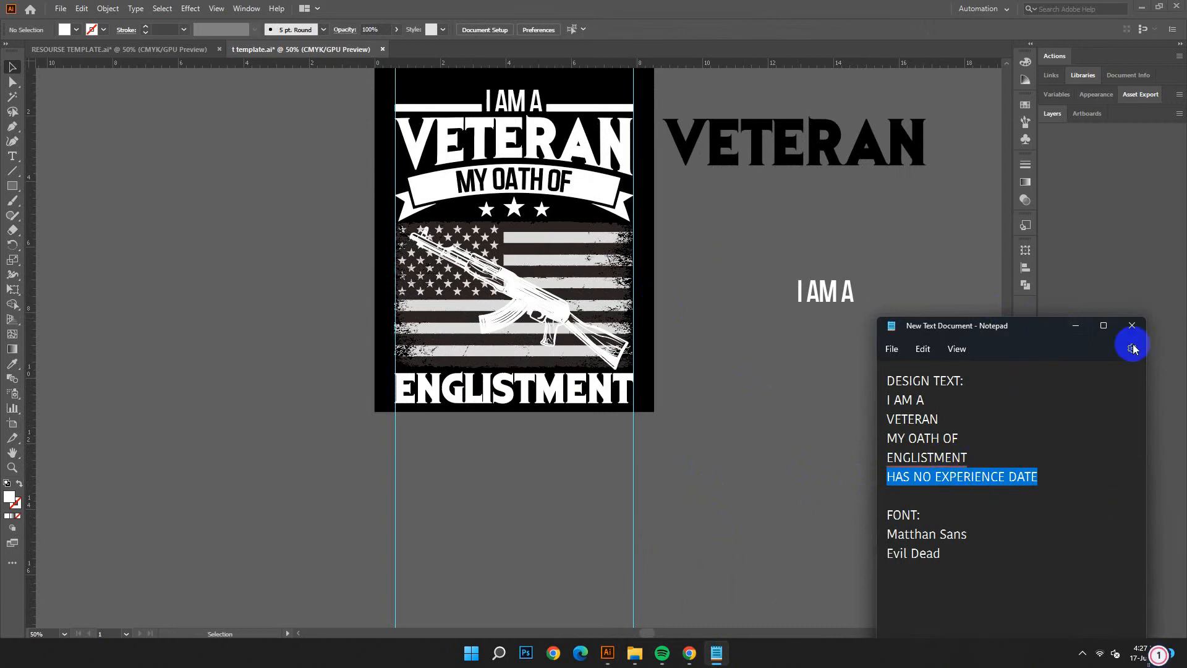
left_click(1102, 325)
left_click(1137, 10)
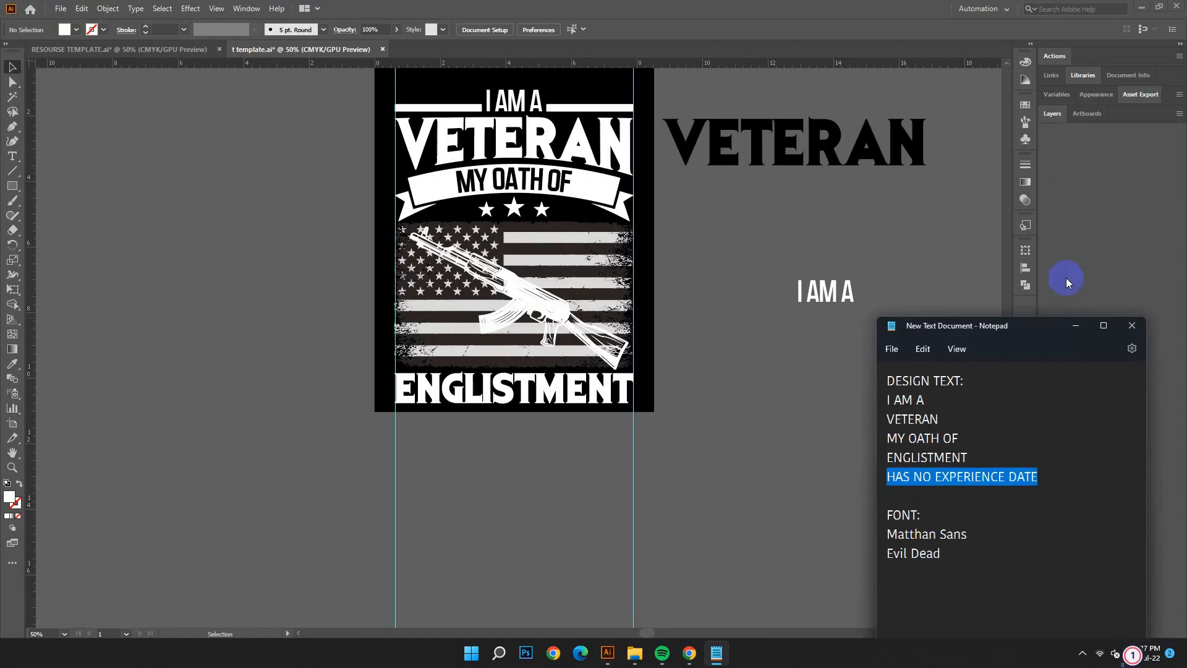
left_click(1071, 326)
- Replace the wording of the spare "I AM A" text with "HAS NO EXPERIENCE DATE"
left_click(845, 292)
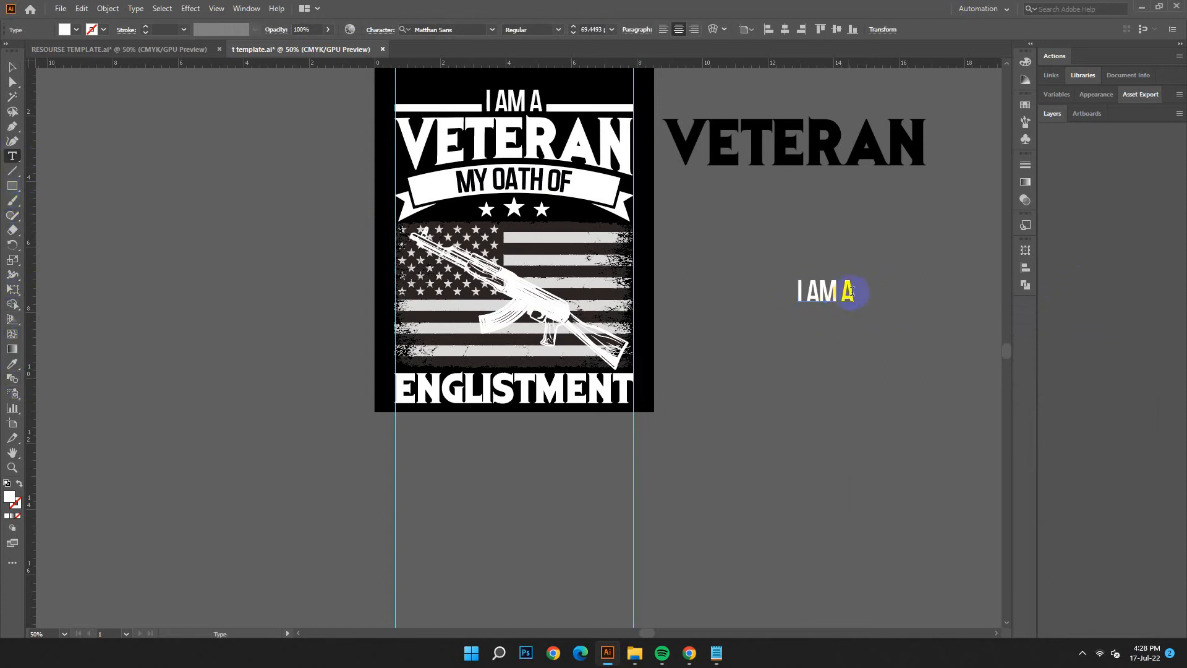
key("ctrl+a")
left_click(81, 8)
left_click(105, 87)
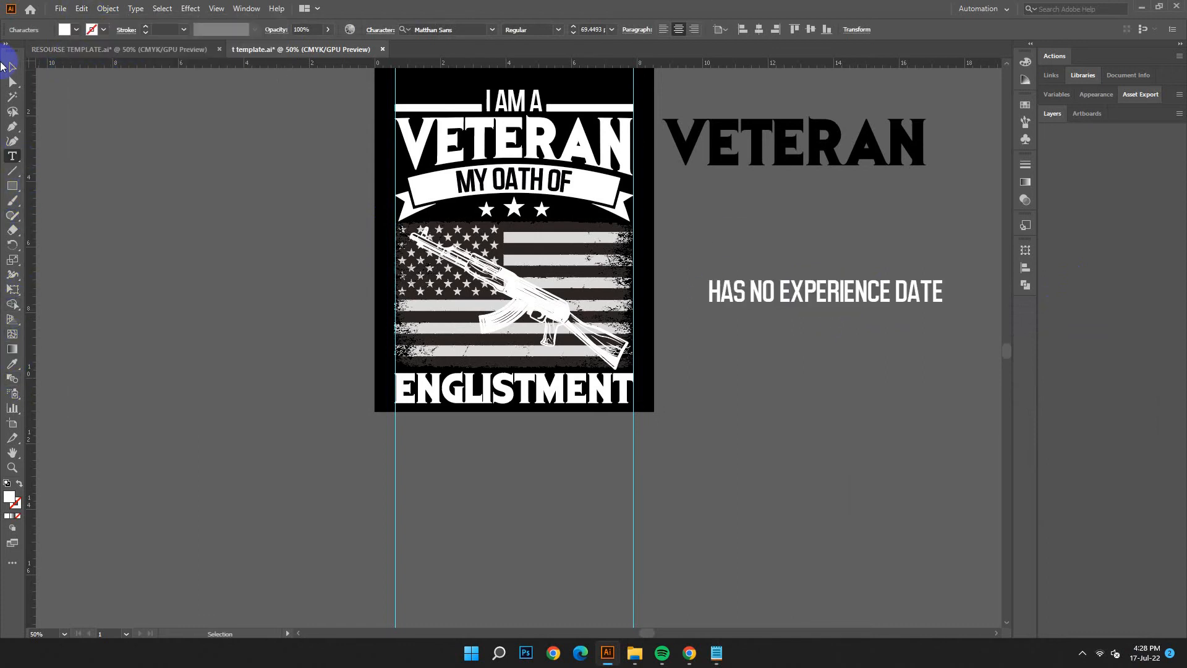
left_click(3, 66)
- Move "HAS NO EXPERIENCE DATE" beneath "ENGLISTMENT", centre it horizontally on the artboard, and scale it down to sit close under that word
left_click_drag(848, 293, 542, 429)
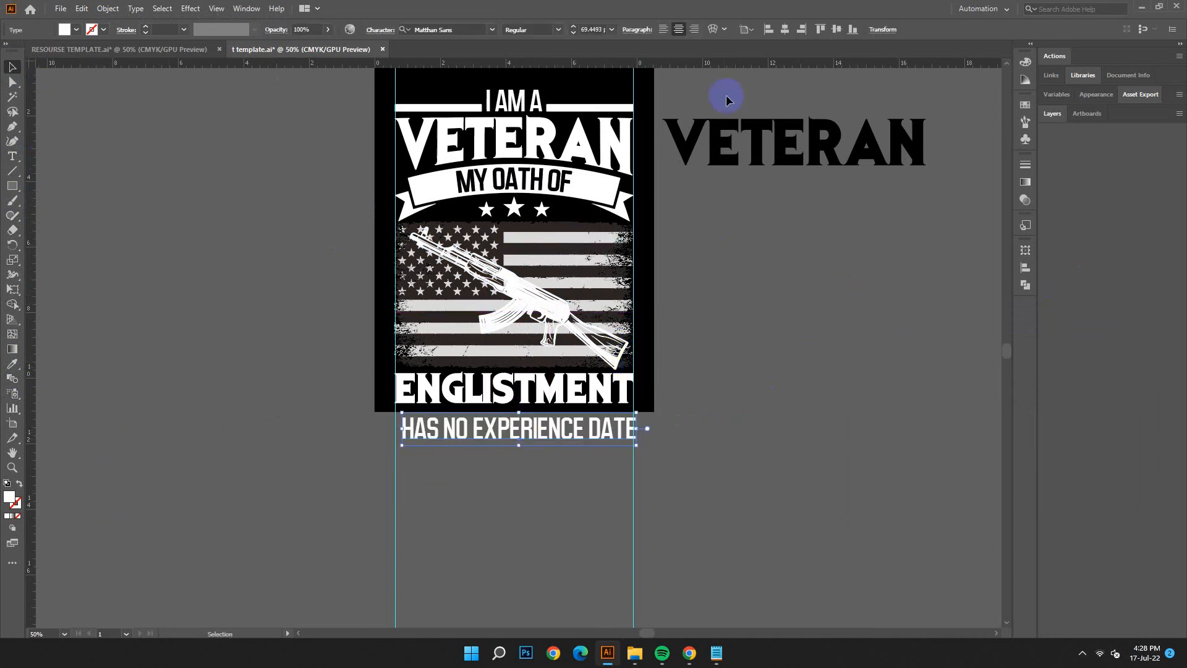
left_click(783, 29)
left_click_drag(513, 444, 544, 419)
left_click(541, 505)
left_click(551, 462)
- Shrink "HAS NO EXPERIENCE DATE" slightly further, nudge it down, and centre it horizontally on the artboard again
key("ctrl+1")
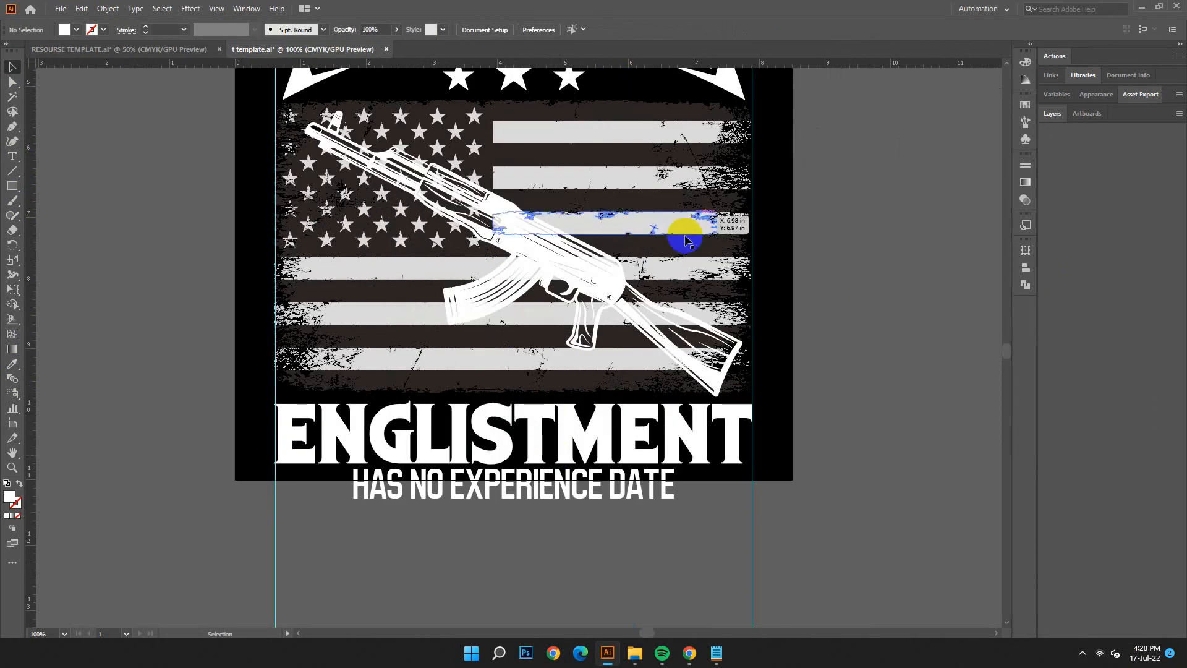
scroll(518, 457, "down", 1)
left_click(525, 461)
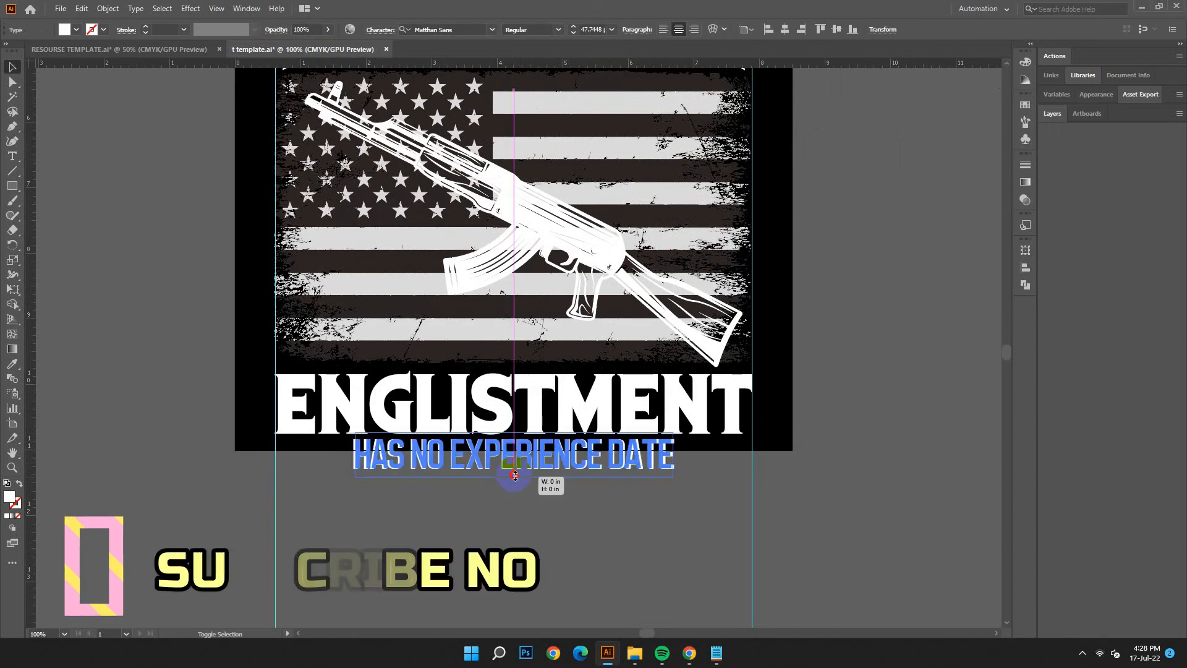
key("Down")
key("Down")
key("Down")
key("Down")
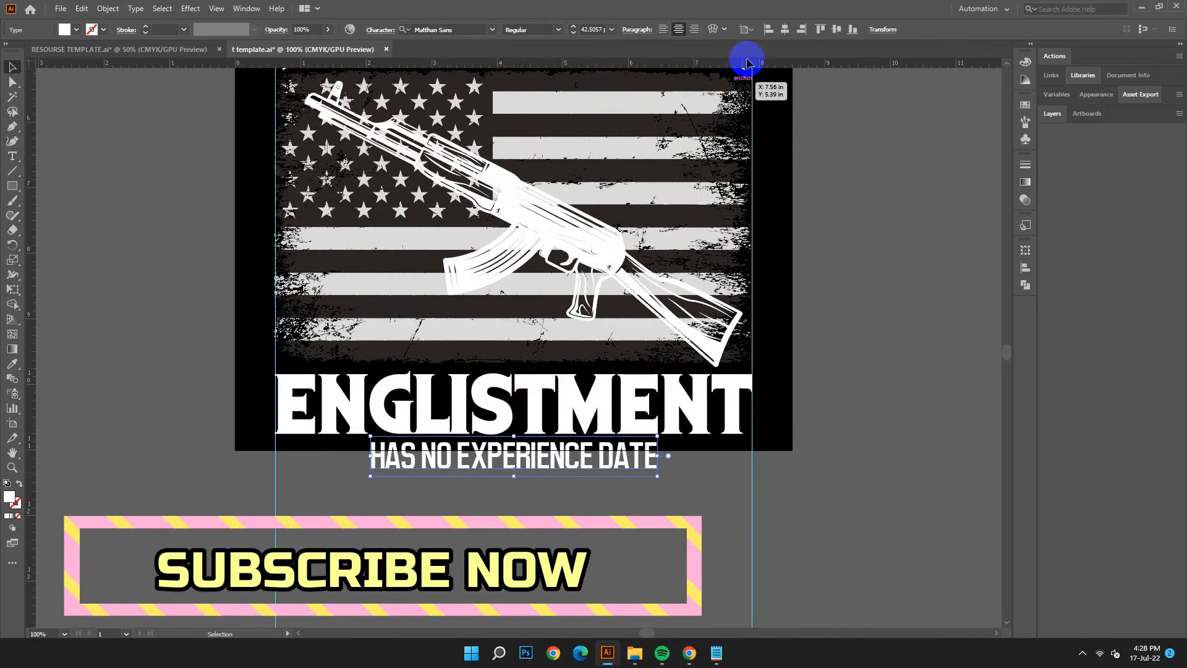
left_click(786, 29)
left_click(821, 474)
- Draw a small white star about 0.24 in wide and arrange four of them in a row between the left guide and "HAS NO EXPERIENCE DATE"
scroll(821, 473, "up", 4)
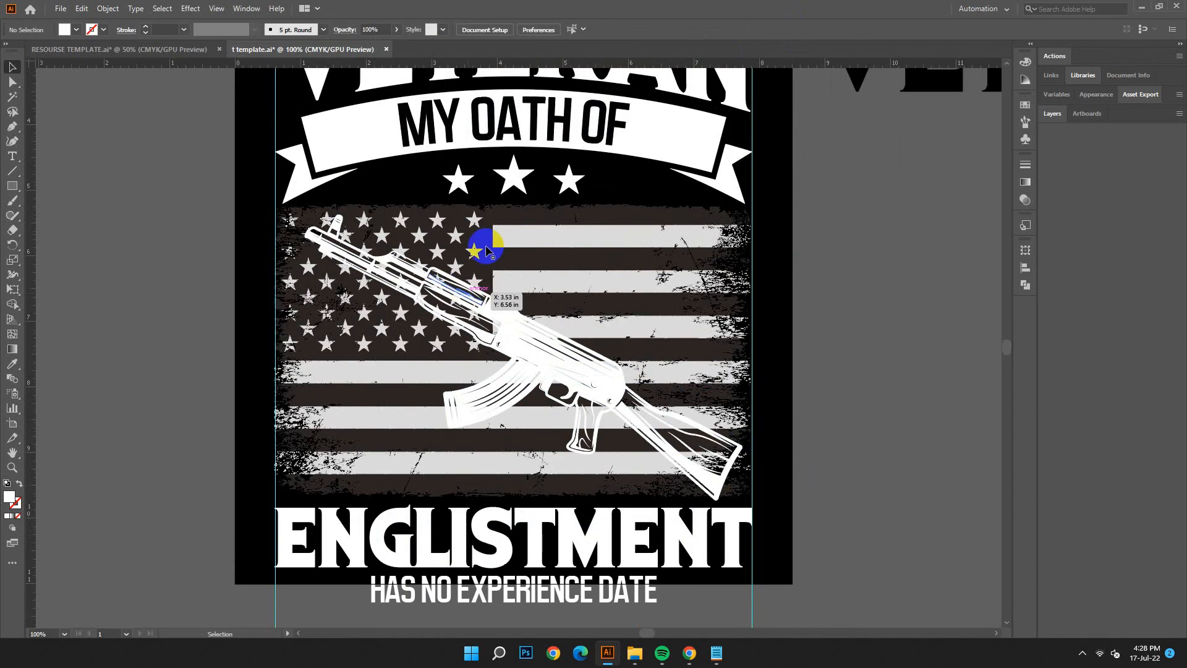
mouse_move(12, 186)
left_mouse_down()
mouse_move(52, 251)
mouse_move(105, 266)
left_mouse_up()
key("v")
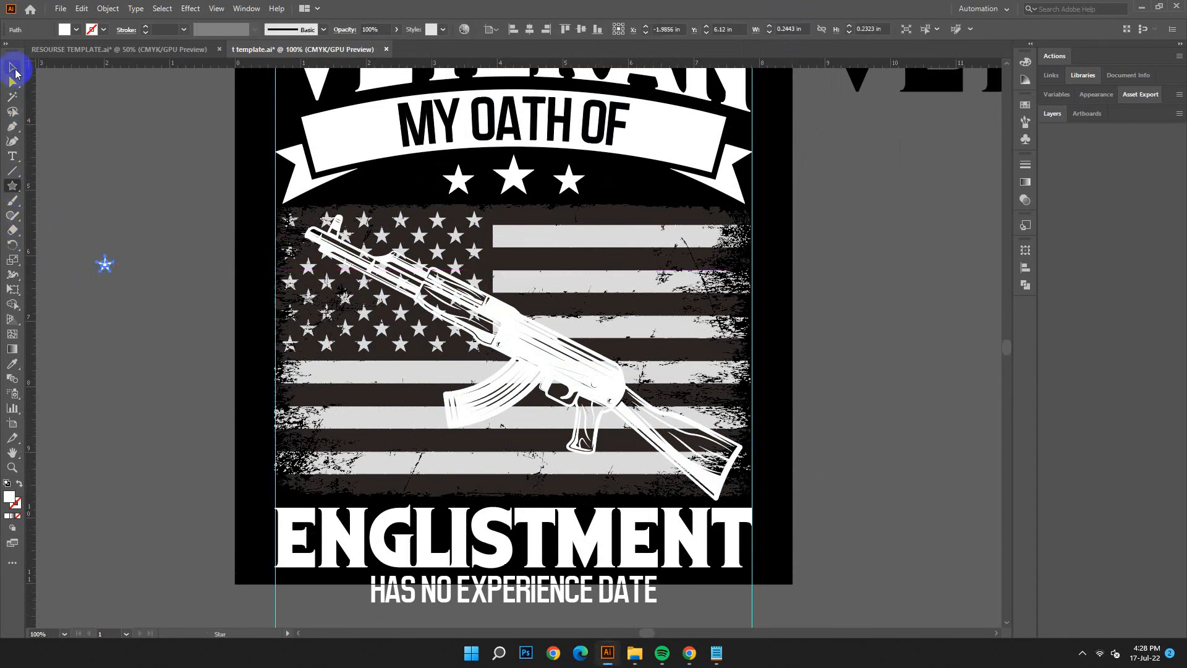
scroll(101, 357, "down", 3)
left_click_drag(105, 181, 335, 507)
left_click(395, 575)
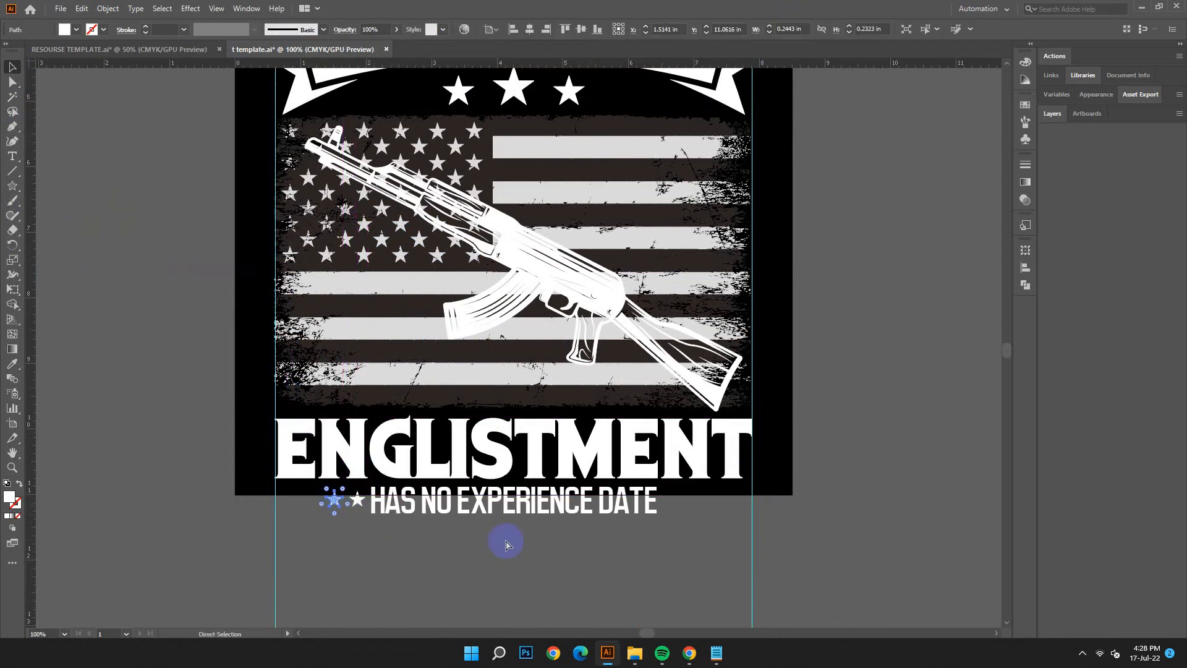
left_click(381, 550)
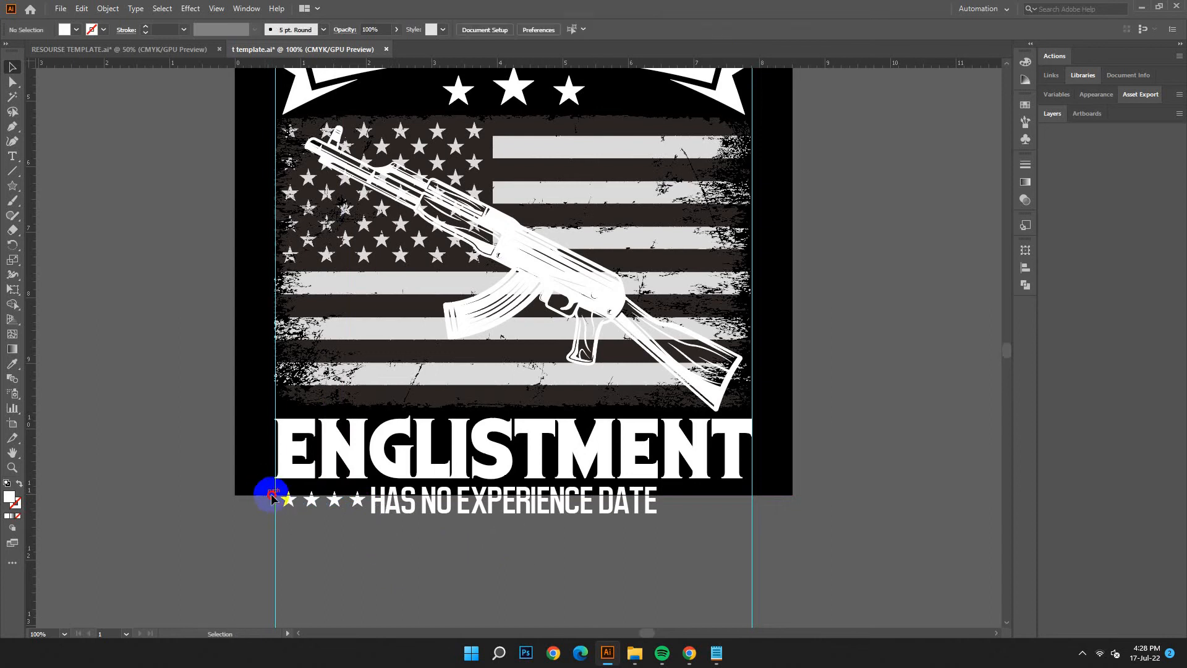
- Group the four small stars, align them to the left guide, and copy the group between "HAS NO EXPERIENCE DATE" and the right guide
left_click_drag(358, 523, 358, 523)
key("ctrl+g")
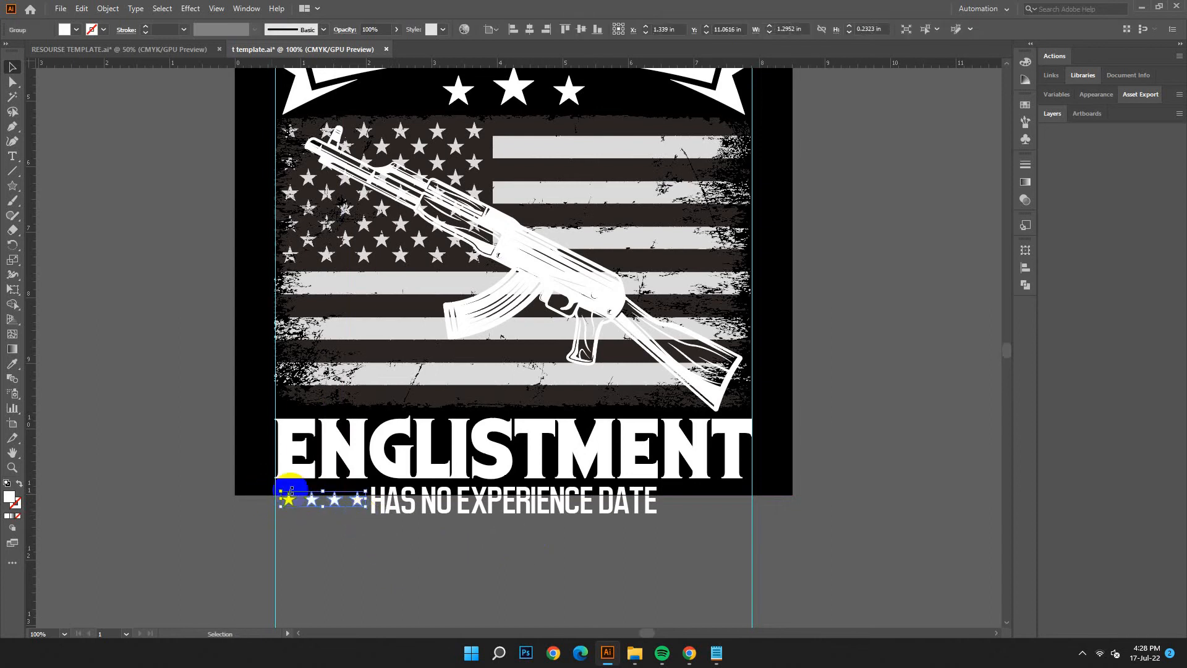
left_click_drag(282, 500, 274, 500)
left_click_drag(356, 499, 744, 511)
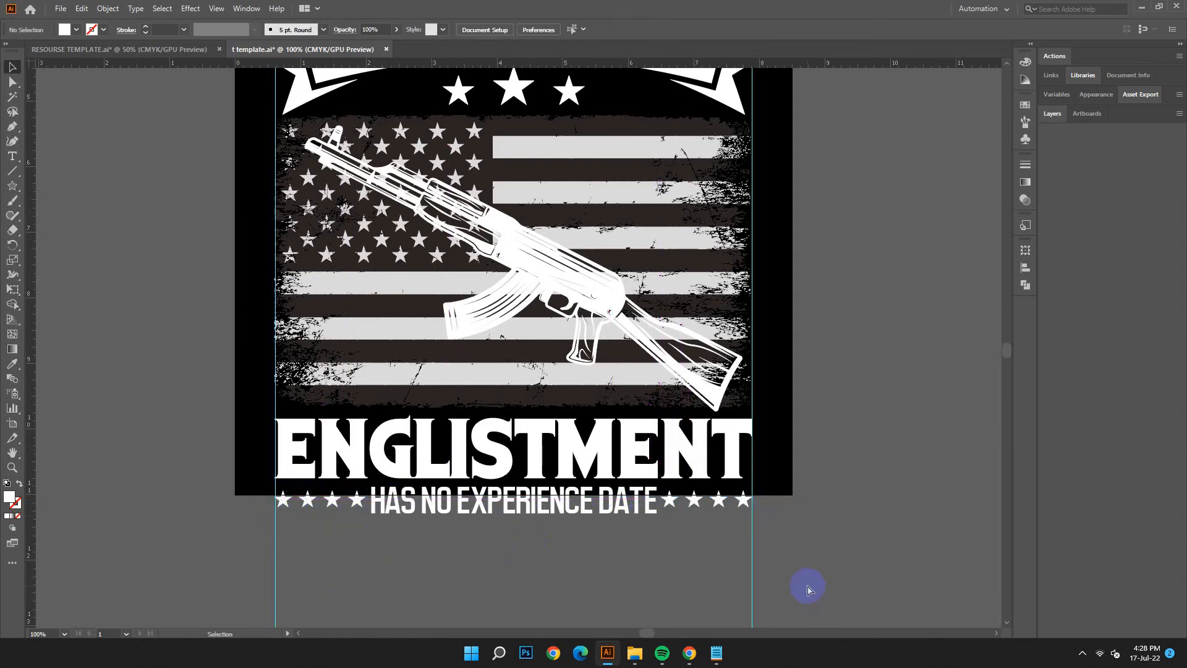
- Select all artwork of the design on the artboard, expand it, and combine it into one group
key("ctrl+minus")
key("ctrl+minus")
scroll(808, 588, "up", 4)
left_click_drag(381, 198, 646, 526)
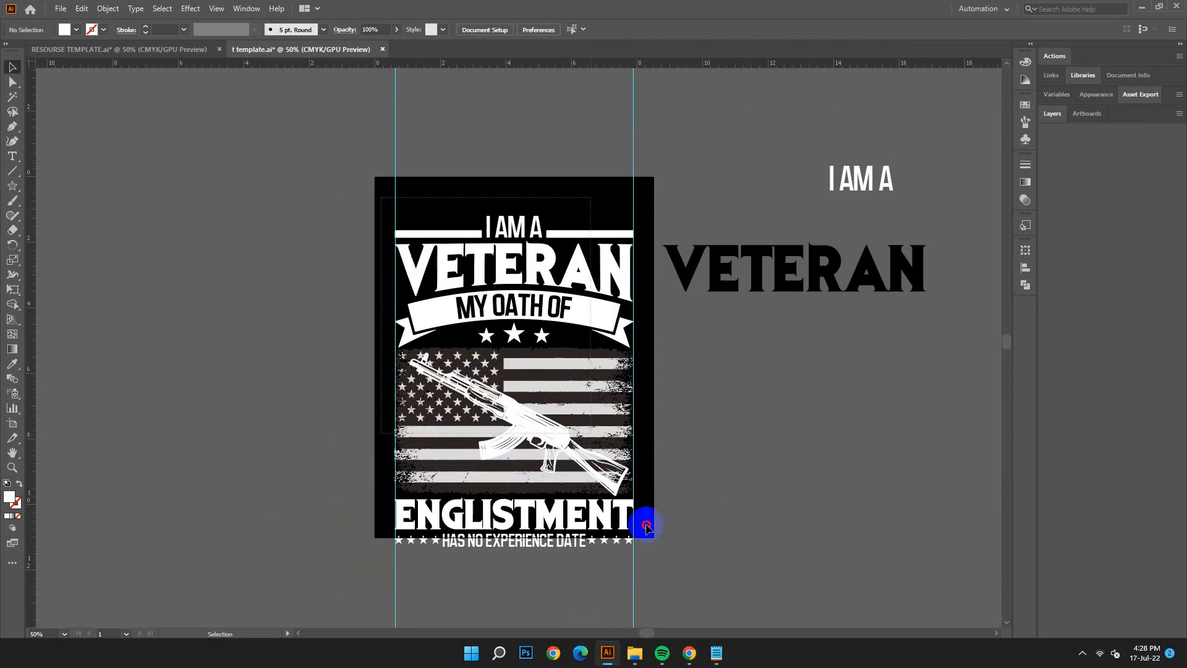
left_click_drag(662, 582, 662, 581)
left_click(103, 8)
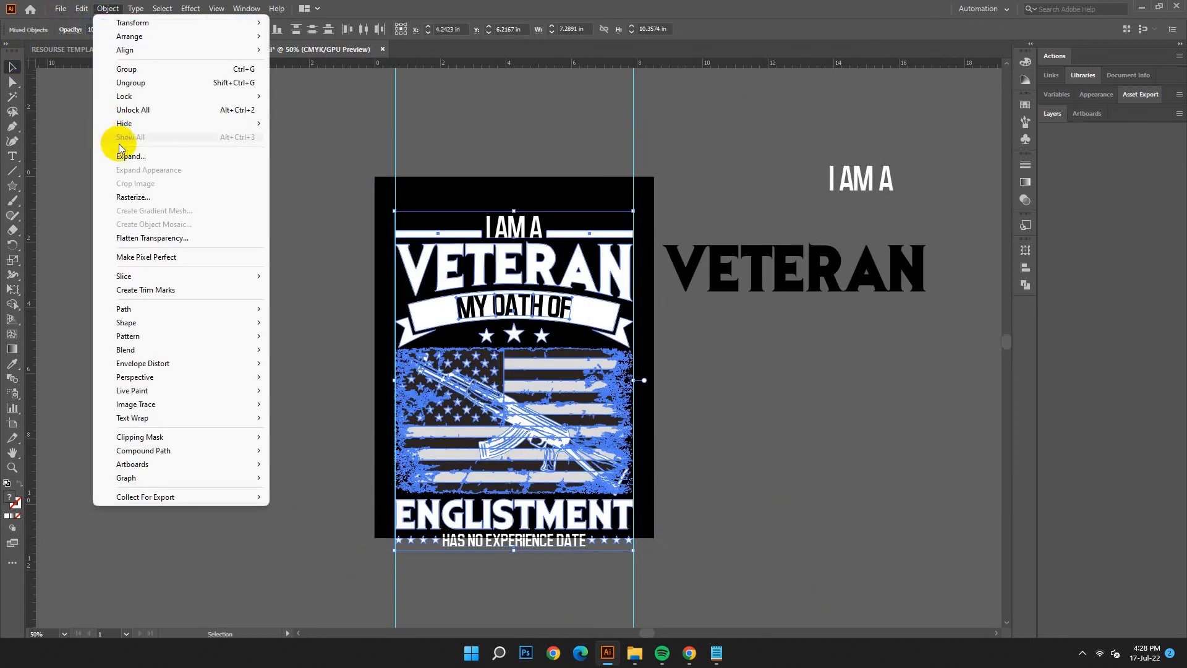
left_click(118, 153)
left_click(558, 393)
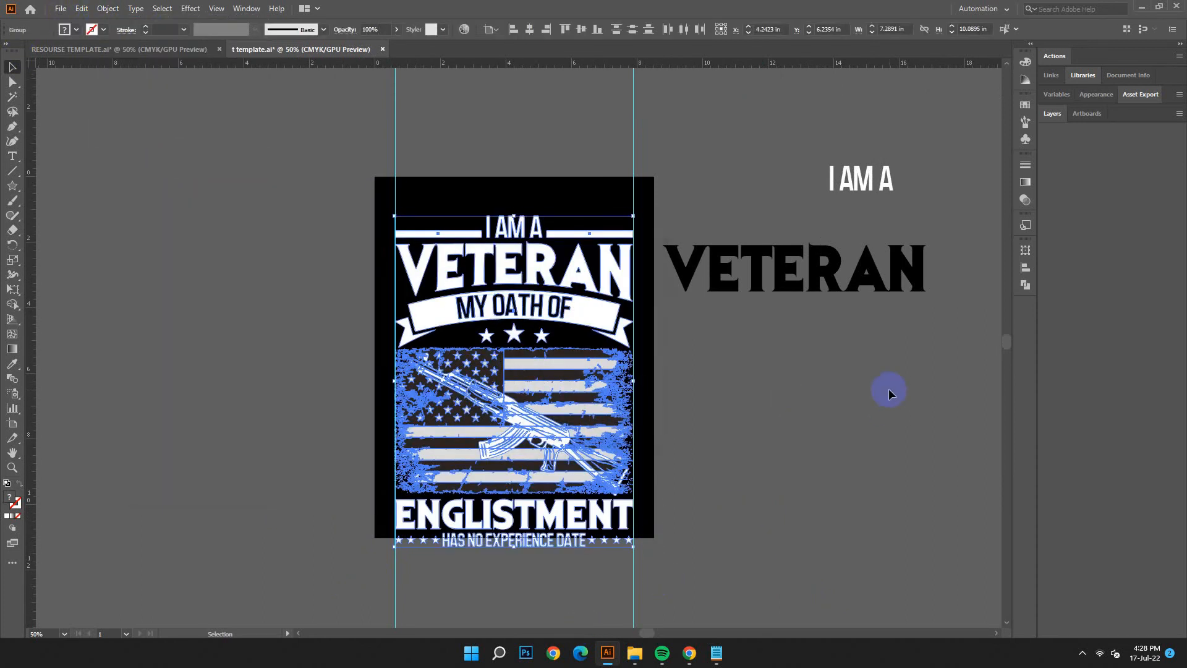
- Centre the grouped design horizontally and vertically on the artboard and scale it down proportionally to about 5.92 in wide
left_click(105, 11)
left_click(562, 37)
left_click(547, 29)
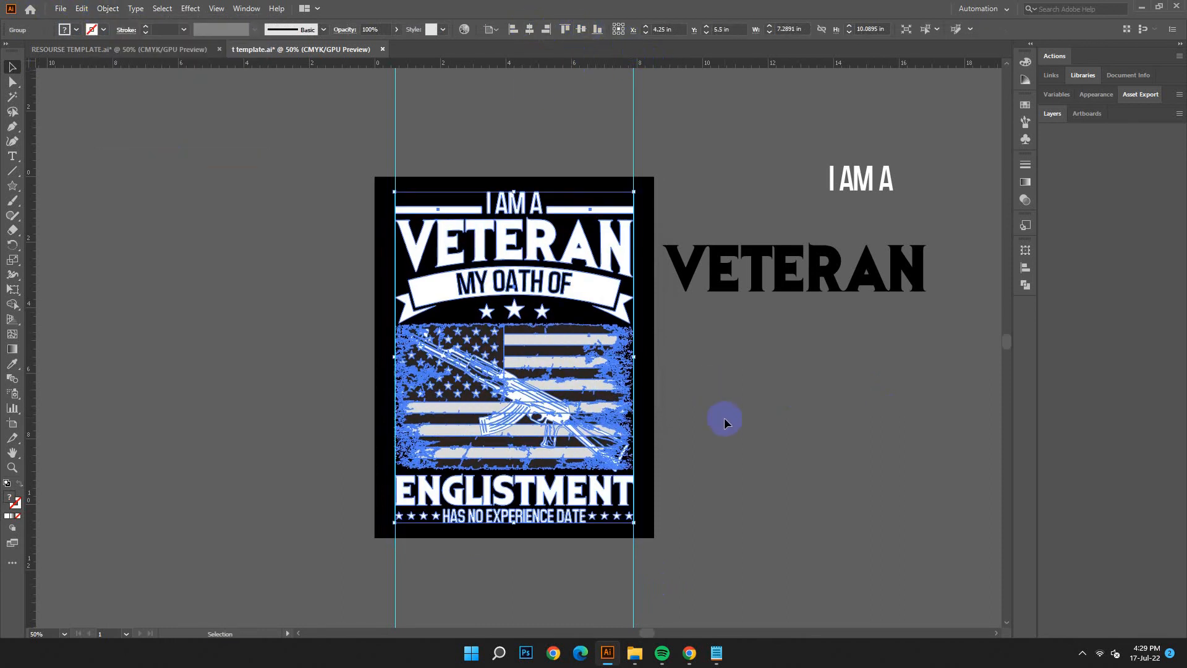
left_click_drag(634, 357, 611, 358)
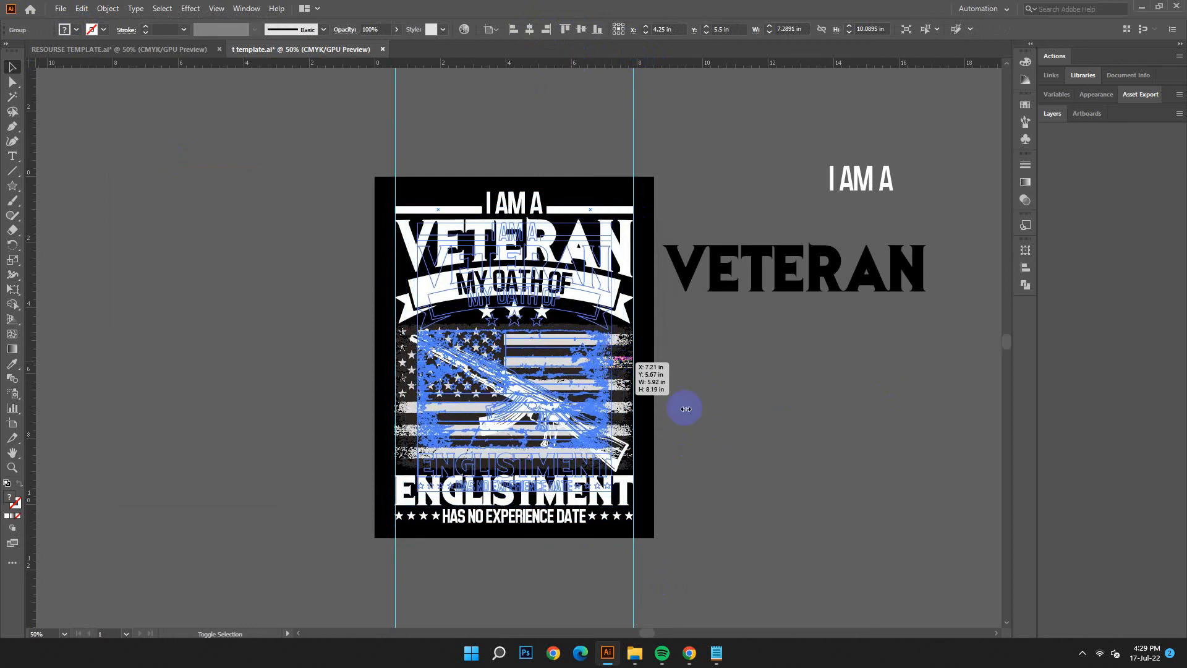
left_click(712, 437)
- Delete the spare "VETERAN" and "I AM A" texts beside the artboard
scroll(779, 402, "right", 2)
left_click(737, 299)
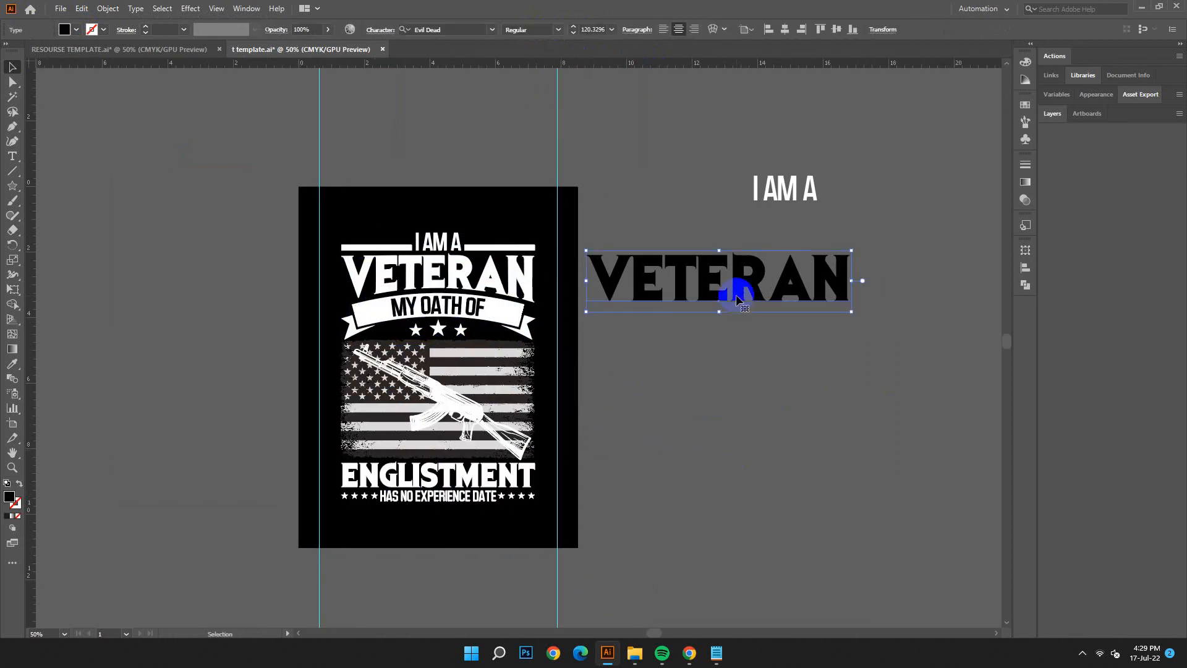
key("Delete")
left_click(767, 197)
key("Delete")
- Expand the scaled design group again
left_click(404, 370)
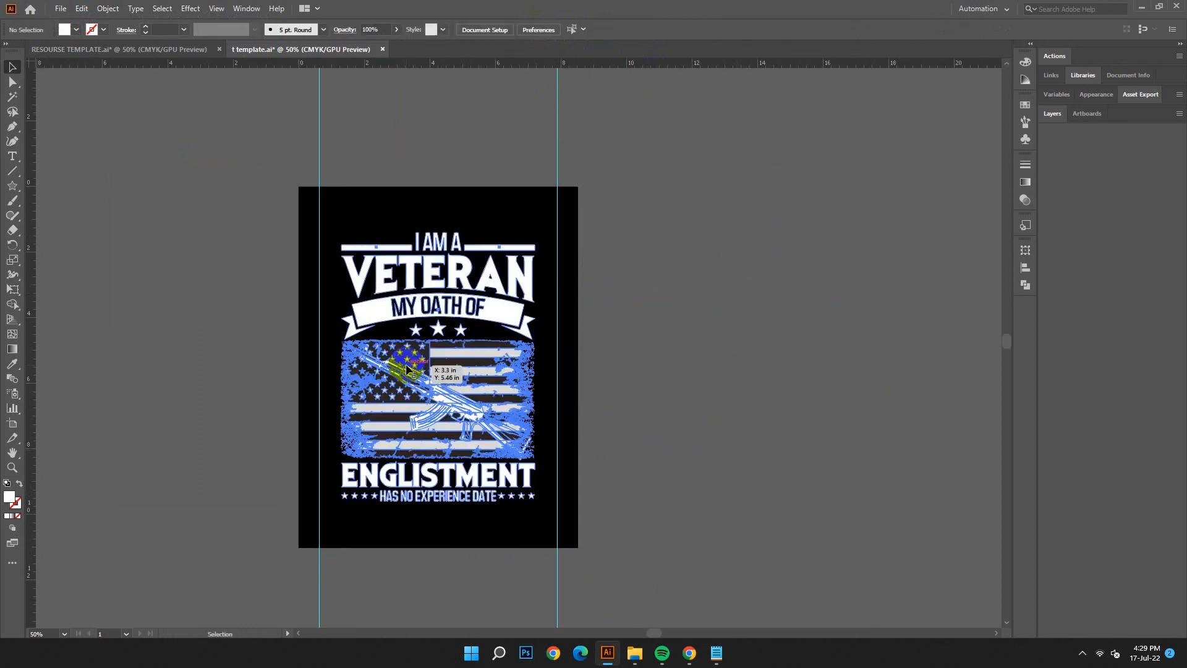
left_click(119, 8)
left_click(128, 151)
left_click(715, 411)
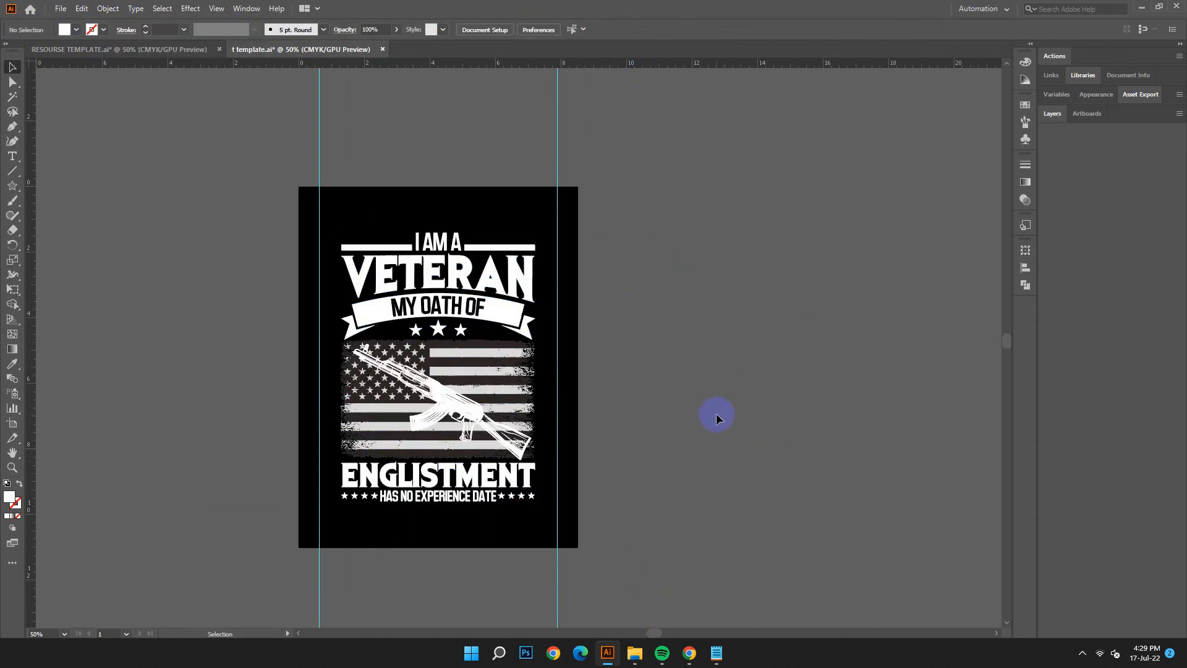
left_click(441, 304)
left_click(107, 8)
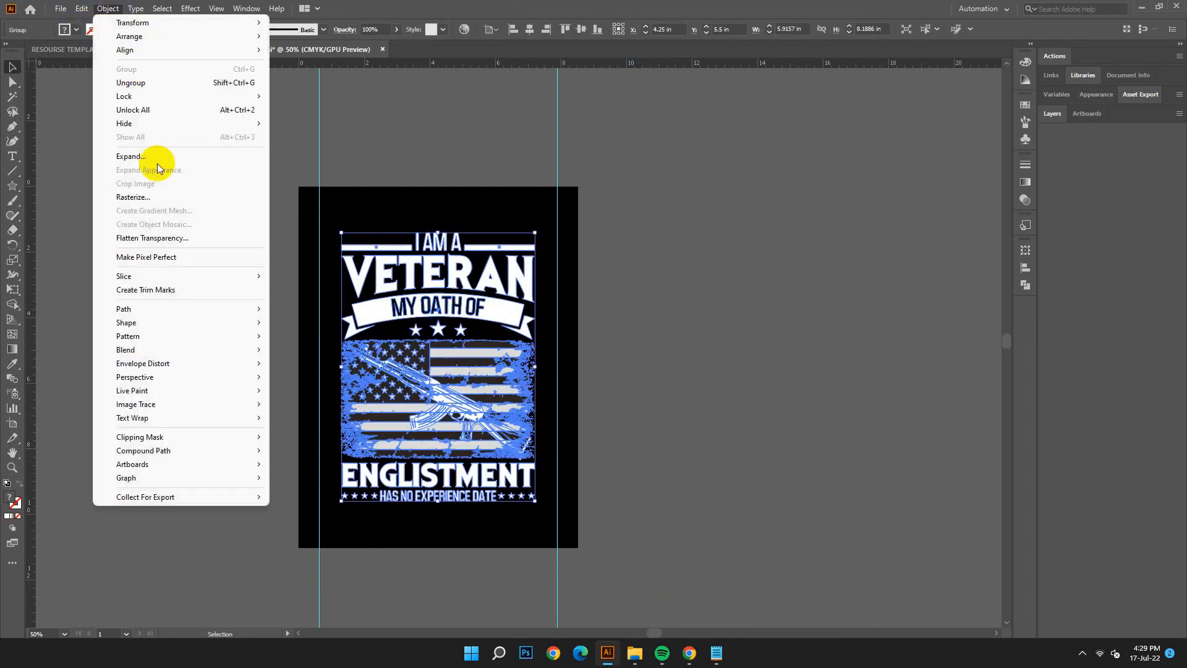
left_click(158, 158)
- Try deleting the artwork matched by the Magic Wand on the "MY OATH OF" lettering, and undo it
left_click(13, 96)
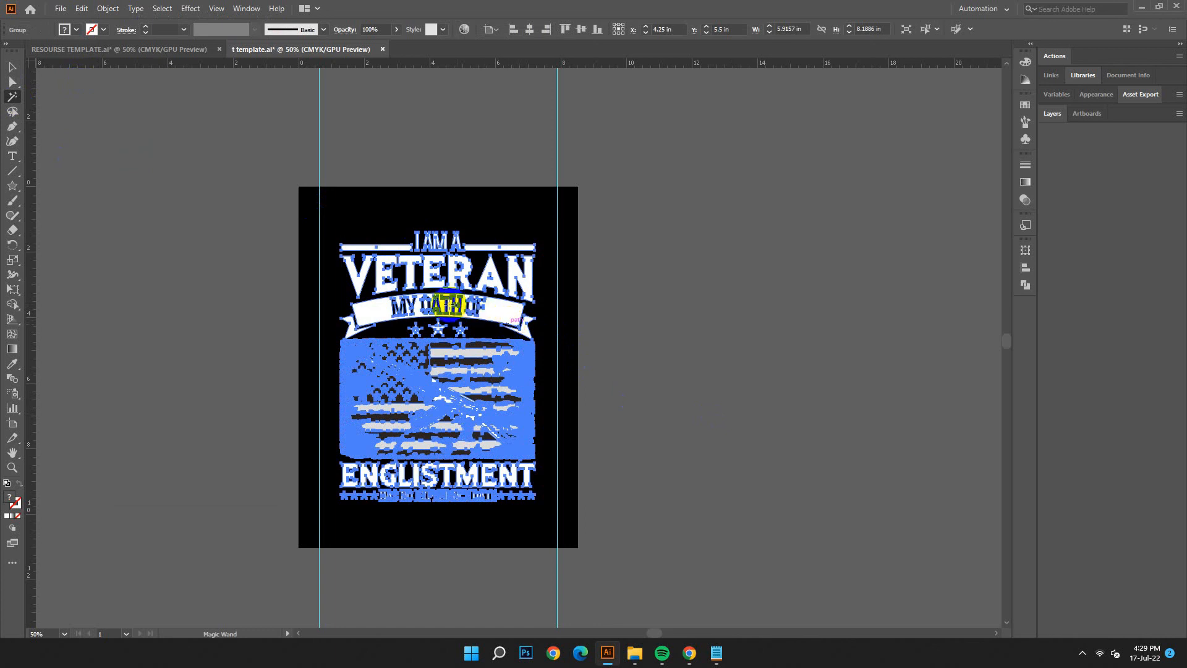
left_click(447, 304)
key("Delete")
left_click(82, 9)
left_click(92, 25)
- Ungroup the design into its separate parts and clear the selection
key("v")
left_click(536, 319)
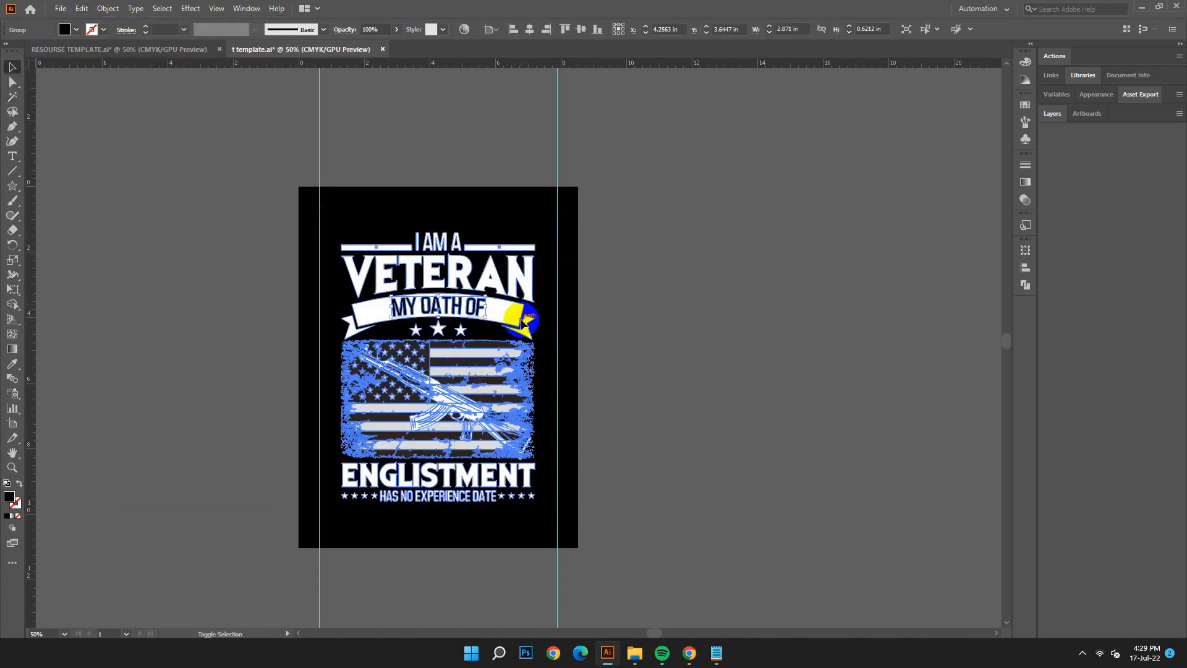
right_click(535, 318)
left_click(596, 425)
left_click(646, 414)
- Select the ribbon banner with its "MY OATH OF" lettering, open the Pathfinder options, and pick out the black lettering with the Magic Wand
left_click(508, 316)
left_click(524, 320, "shift")
left_click(1021, 289)
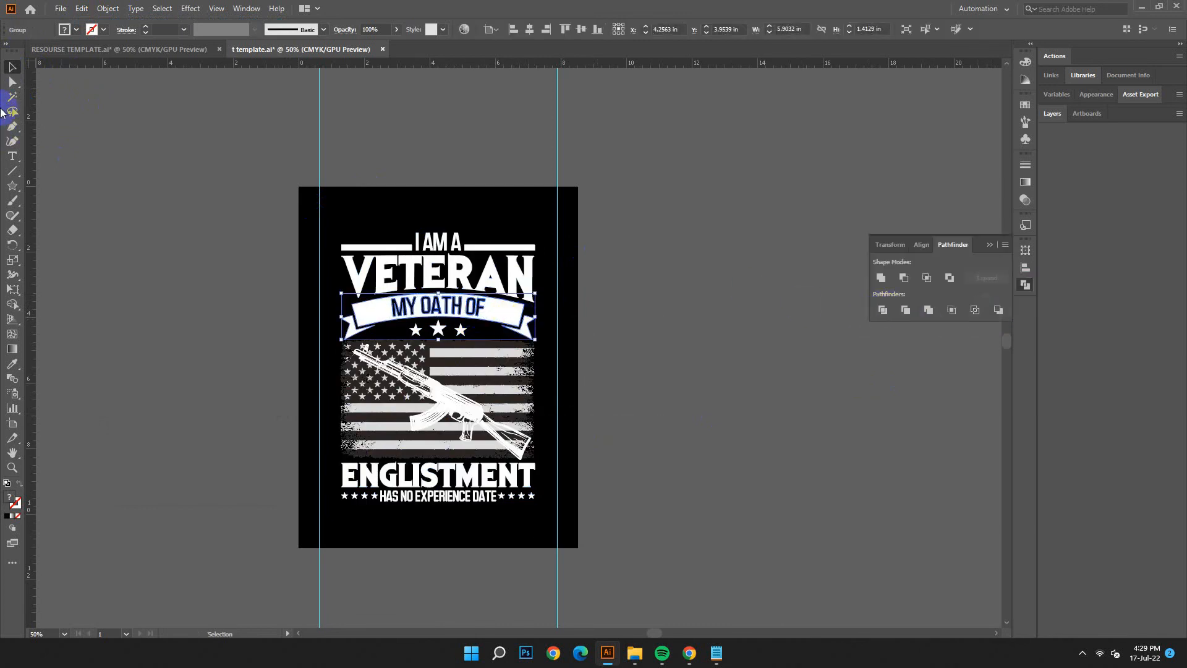
left_click(12, 96)
left_click(468, 306)
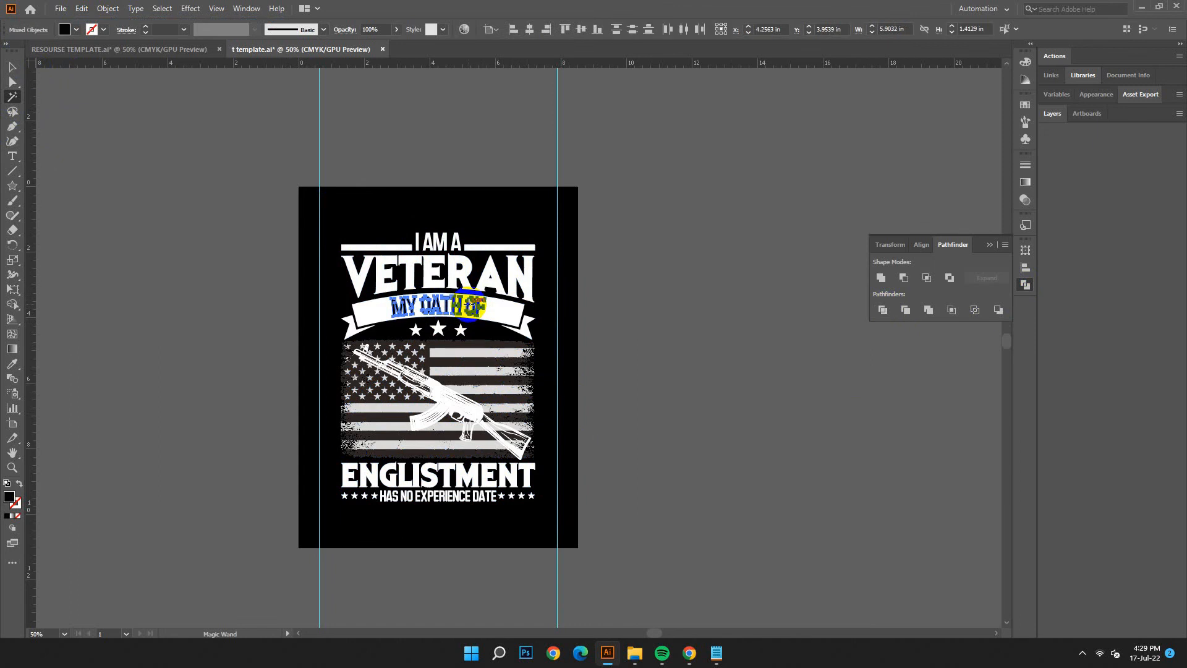
left_click(622, 314)
- Select all parts of the design on the artboard, expand them once more, and regroup them
left_click(12, 113)
left_click_drag(336, 239, 544, 517)
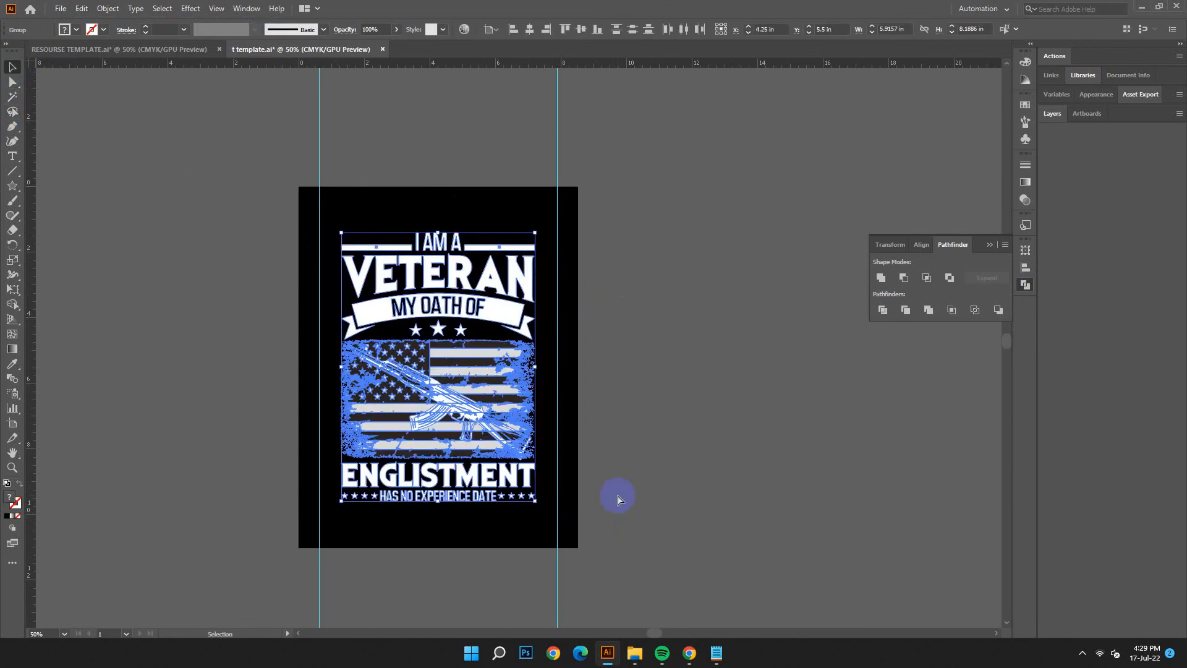
left_click(102, 10)
left_click(136, 157)
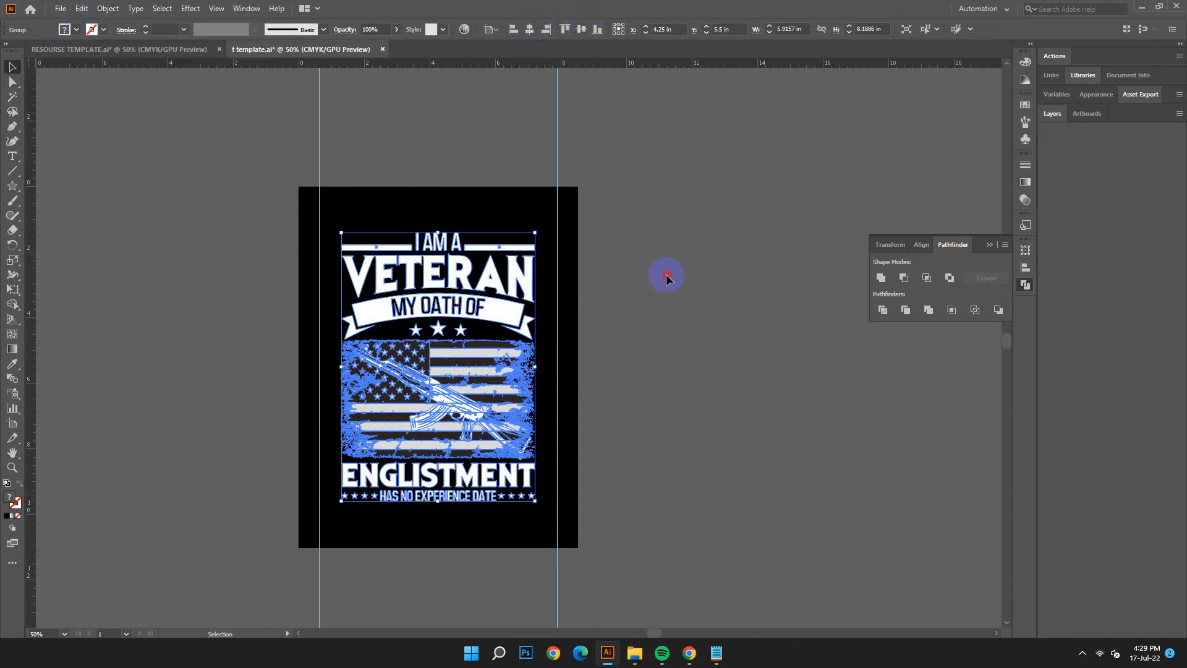